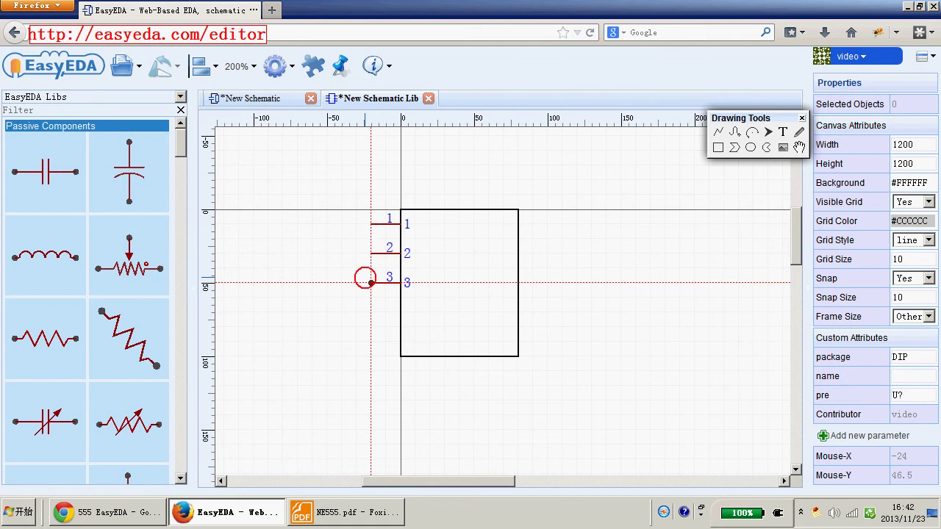
Place pins 3 and 4 on the body's left side and rotated pins 5 to 8 upward along its right side
left_click(371, 283)
left_click(371, 312)
key("space")
key("space")
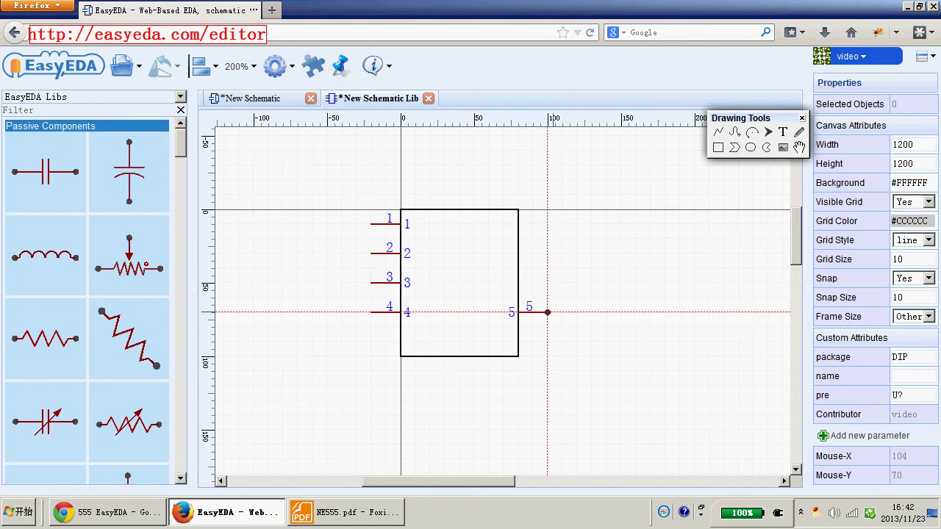
left_click(548, 312)
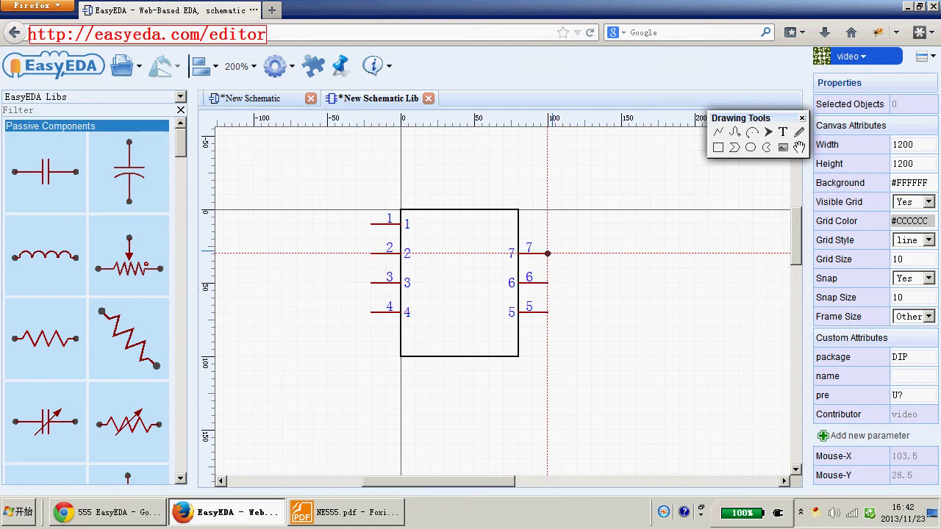
left_click(548, 254)
left_click(548, 224)
right_click(599, 280)
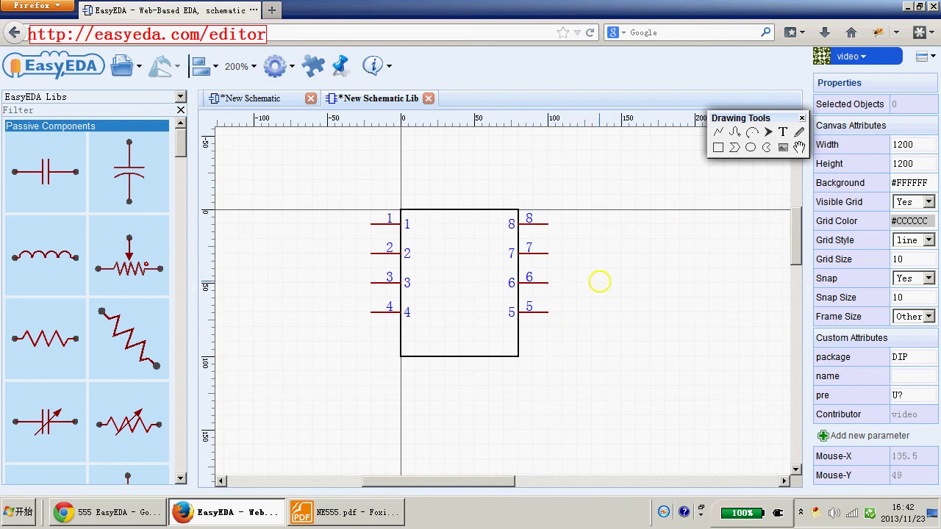
Resize the symbol's body rectangle to about 60 units wide and 90 units high
left_click(503, 358)
left_click(503, 359)
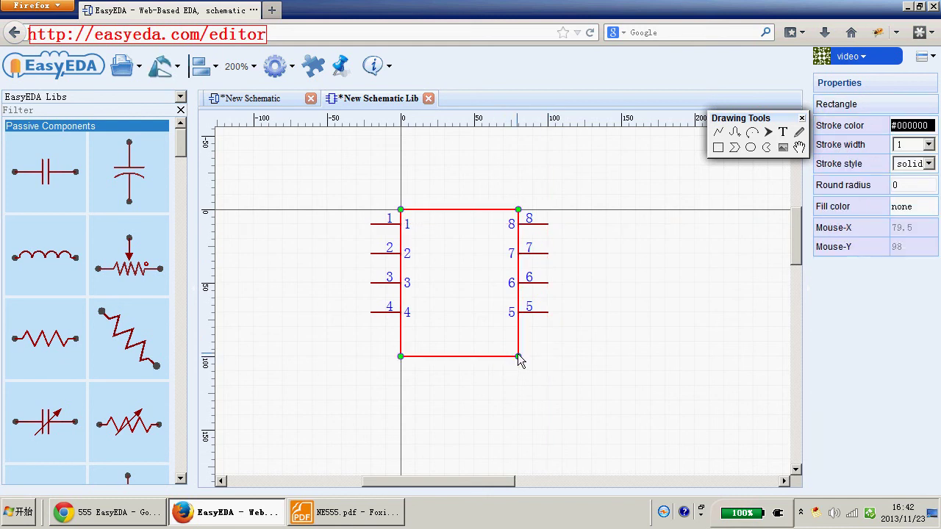
left_click_drag(518, 355, 517, 341)
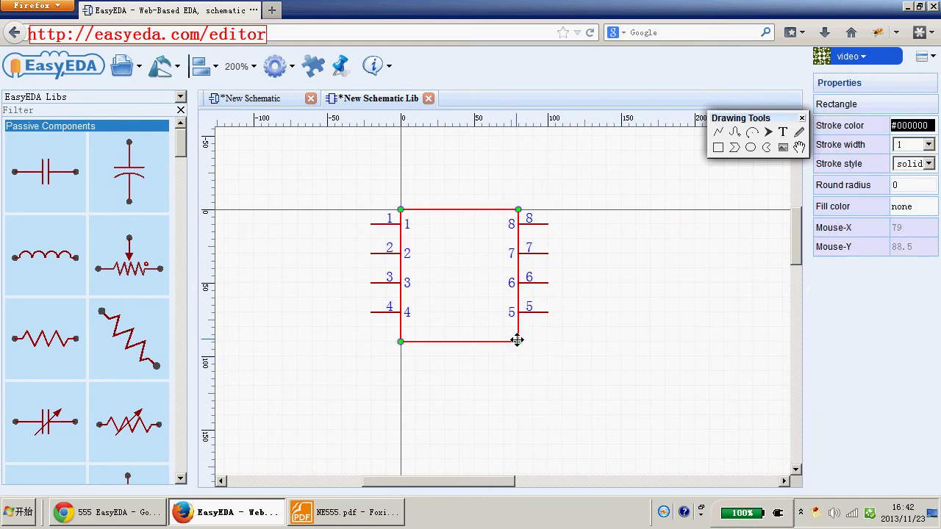
left_click(537, 357)
left_click(516, 341)
left_click_drag(517, 340, 490, 341)
left_click(509, 367)
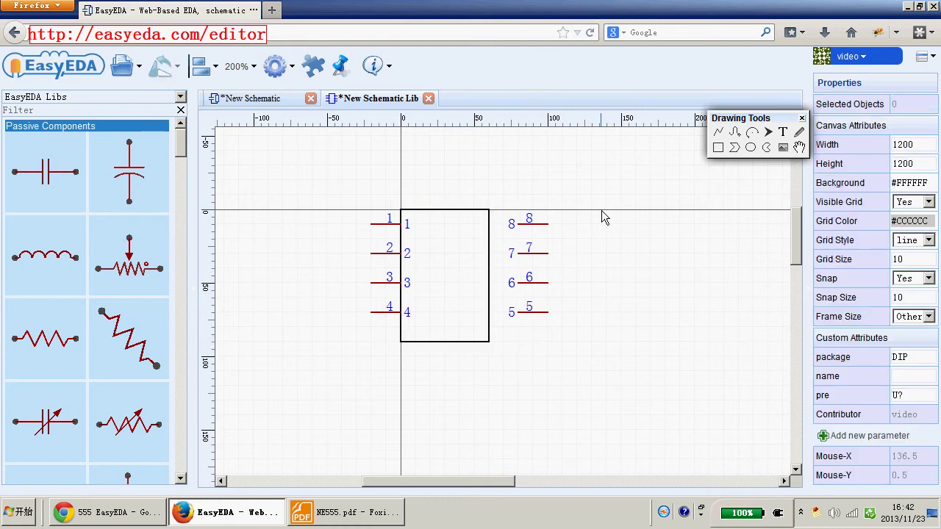
Move pins 5 to 8 together against the body's right edge and shorten the rectangle to about 80 units high
left_click_drag(592, 200, 481, 341)
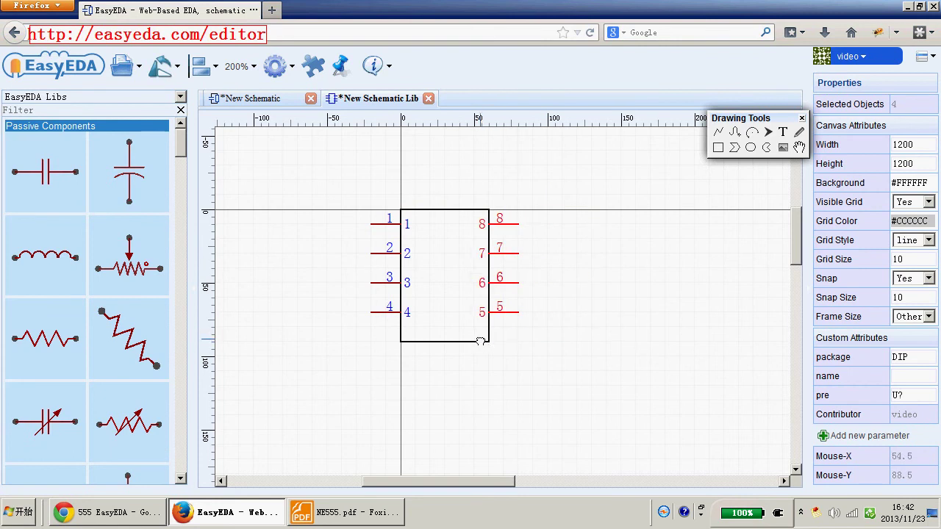
left_click(479, 341)
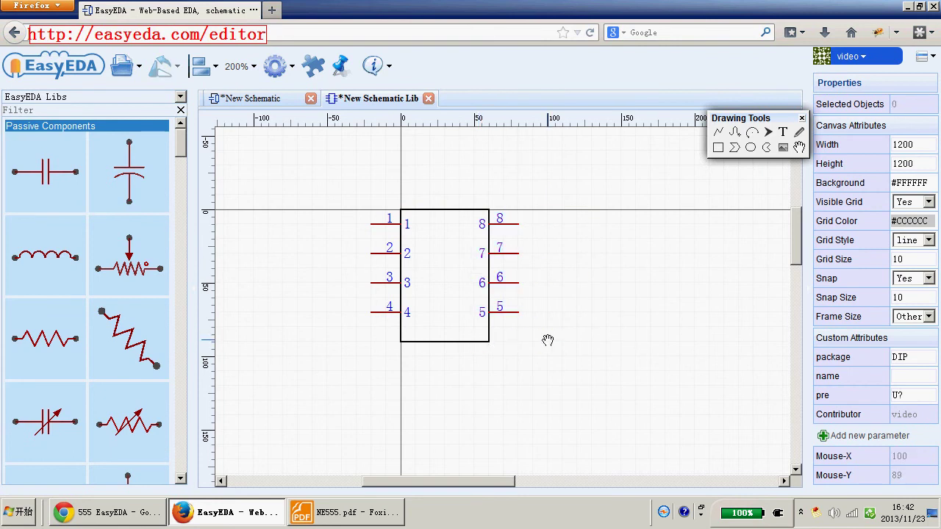
left_click(489, 343)
left_click_drag(490, 344, 489, 326)
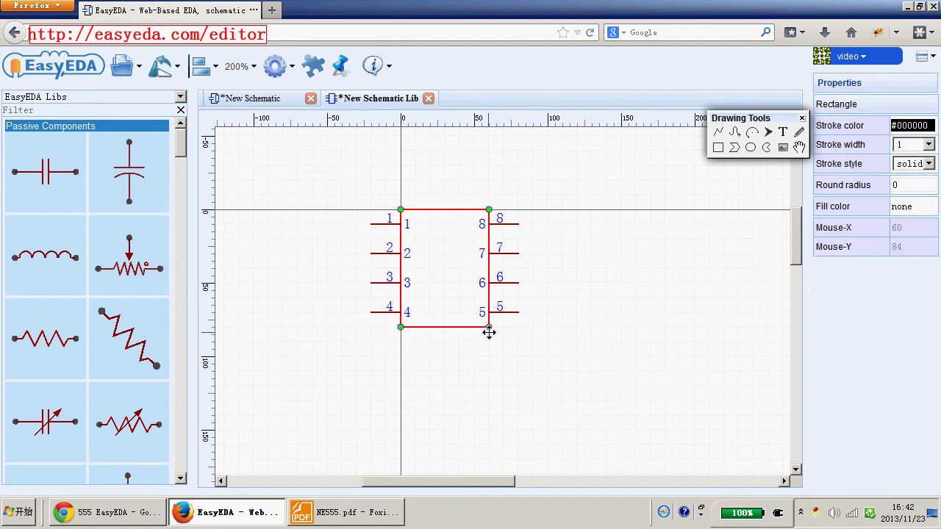
left_click(495, 358)
left_click(495, 358)
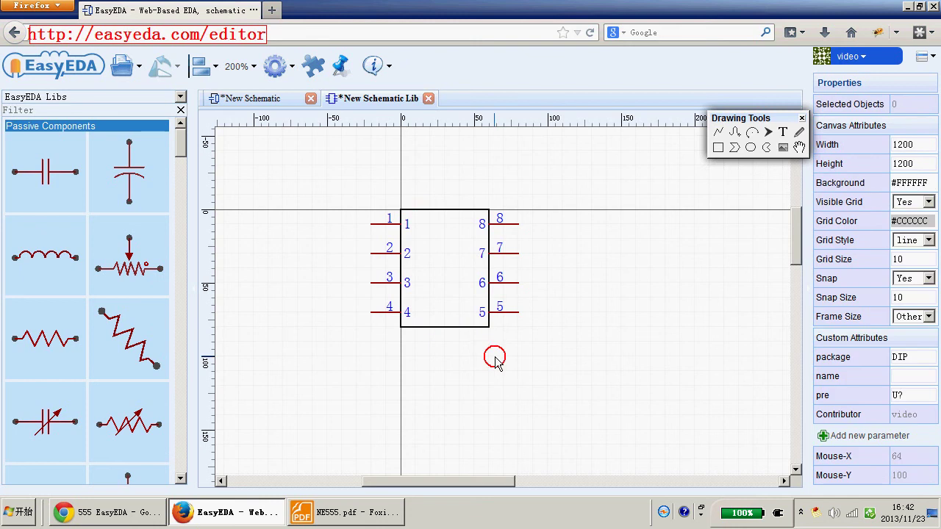
left_click(525, 332)
Check the pin connections in the NE555.pdf datasheet in Foxit Reader, and name pin 1 GND in EasyEDA
left_click(345, 512)
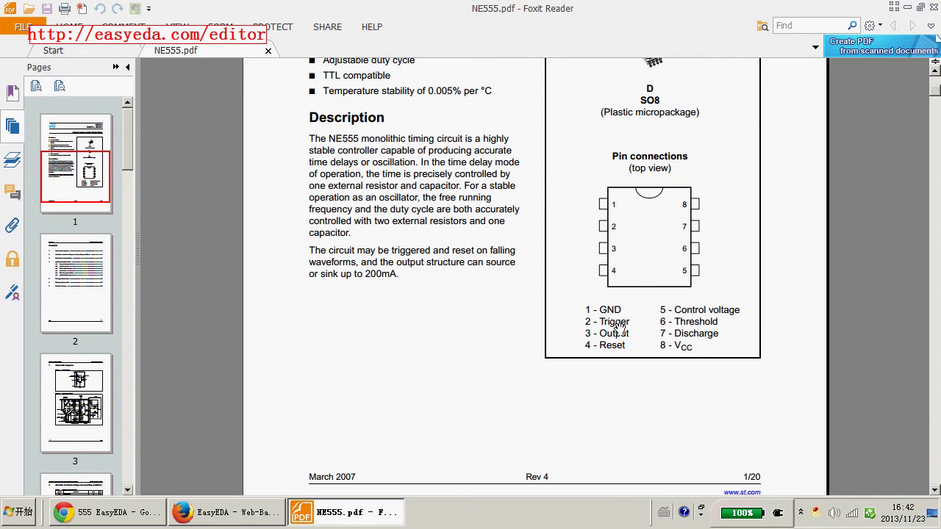
left_click(235, 520)
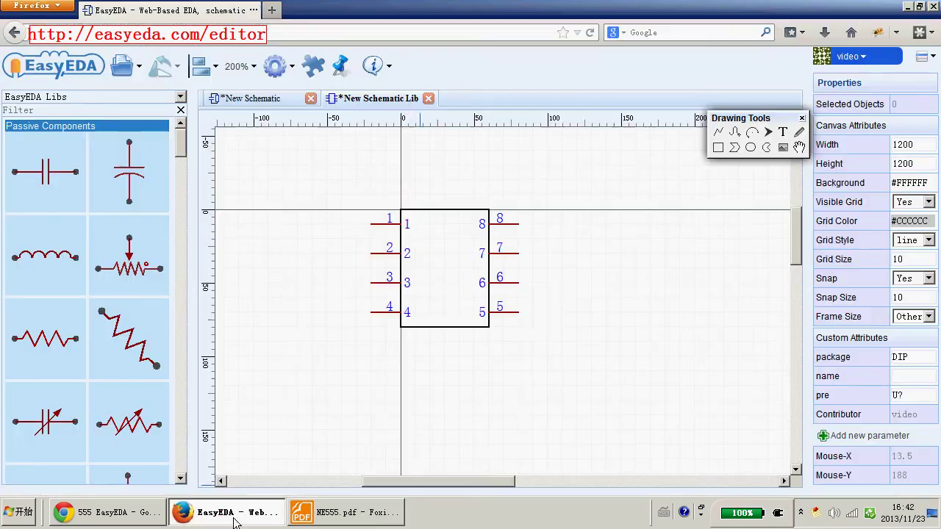
double_click(409, 224)
left_click_drag(425, 232, 408, 233)
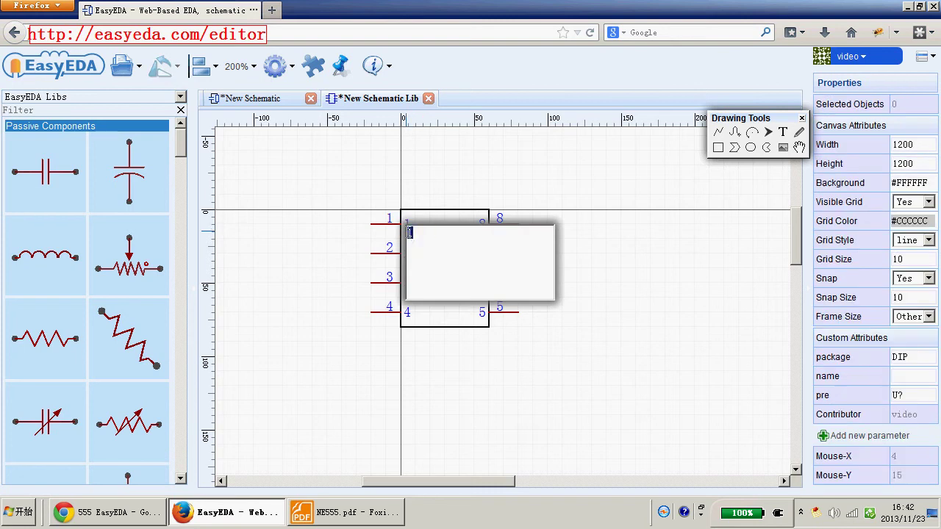
key("Caps_Lock")
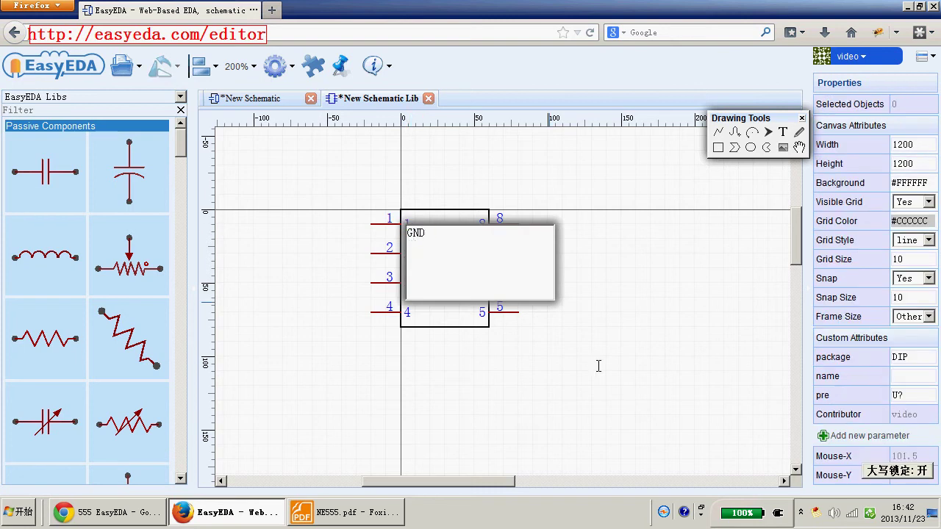
left_click(611, 386)
Look up pin 2 in the NE555.pdf datasheet and set the symbol's pin 2 name to TRIG
left_click(406, 262)
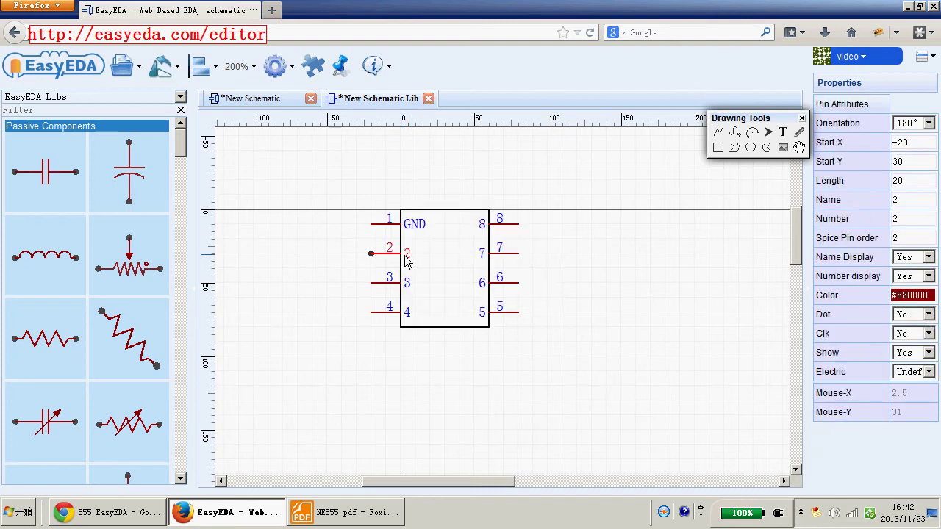
left_click(576, 320)
left_click(388, 254)
left_click(382, 514)
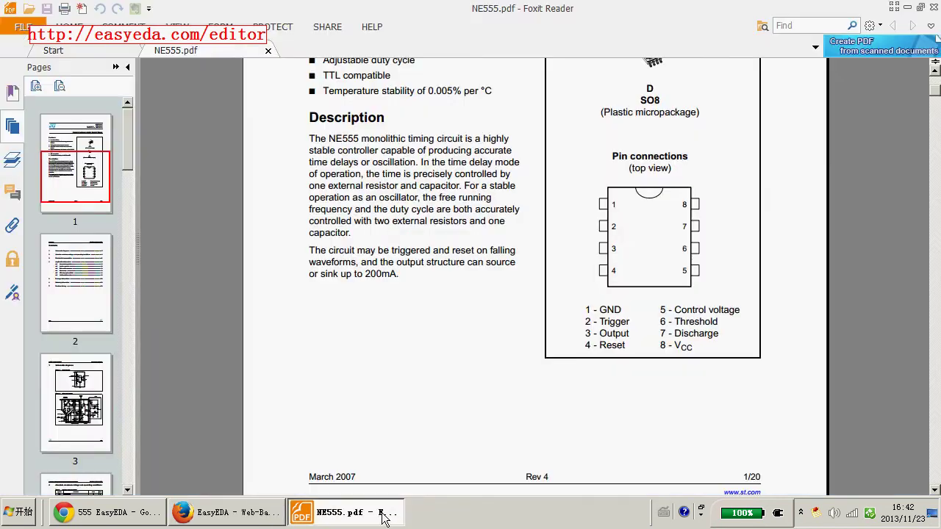
left_click(248, 517)
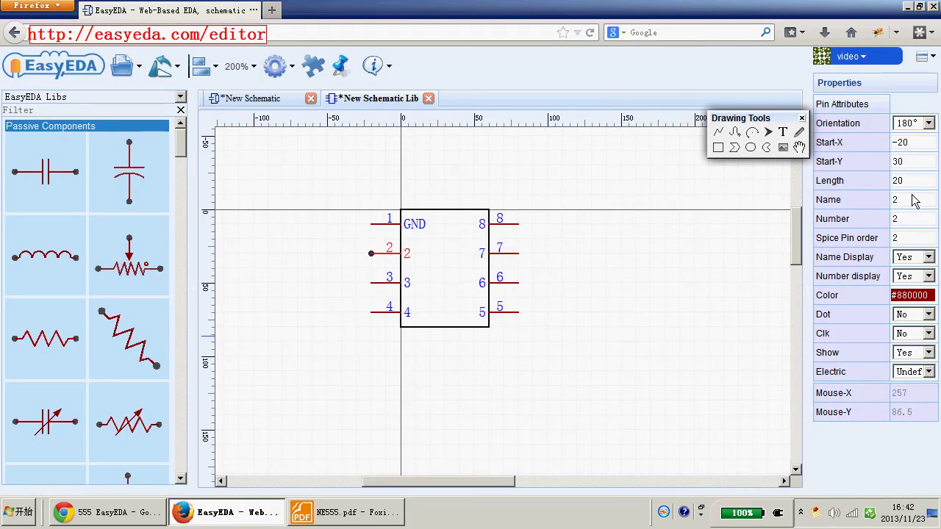
double_click(900, 200)
key("Caps_Lock")
type("TRIG")
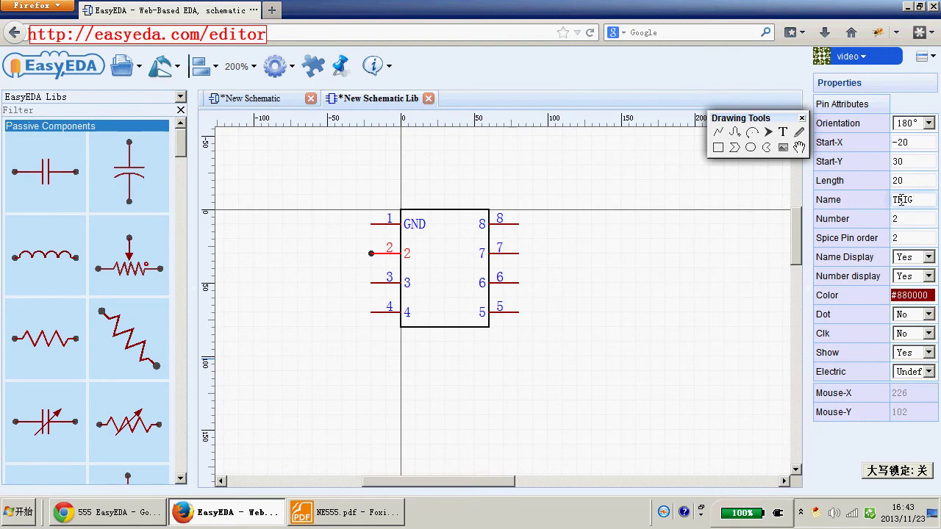
left_click(697, 325)
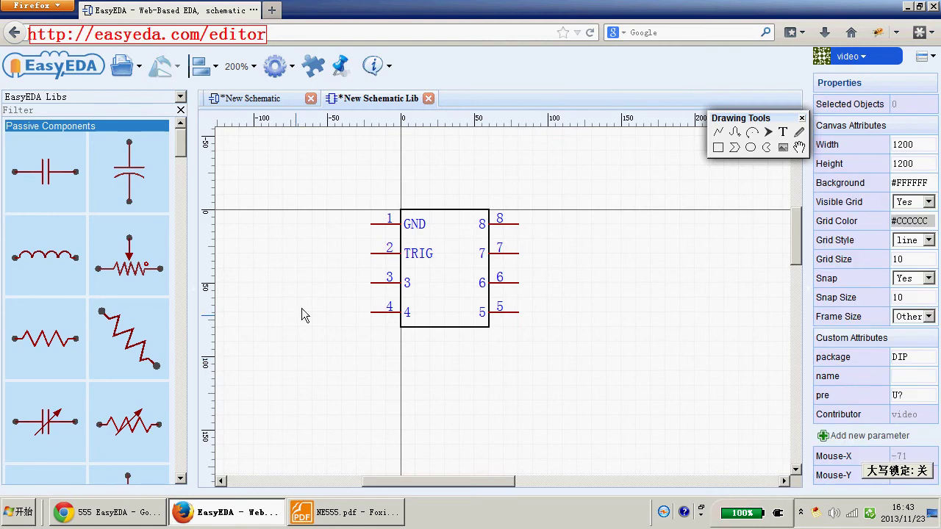
Name pin 3 OUT, pin 4 RST and pin 5 CV
left_click(383, 428)
double_click(482, 313)
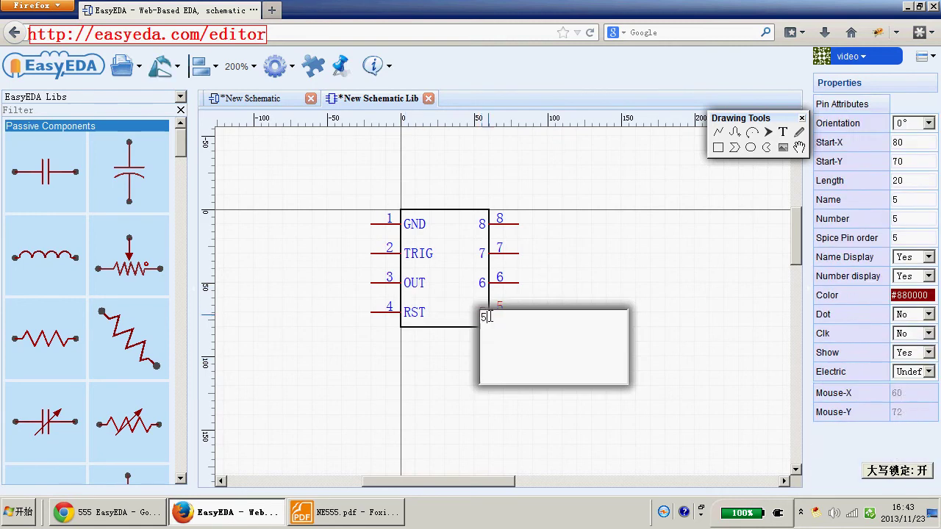
left_click_drag(487, 317, 482, 316)
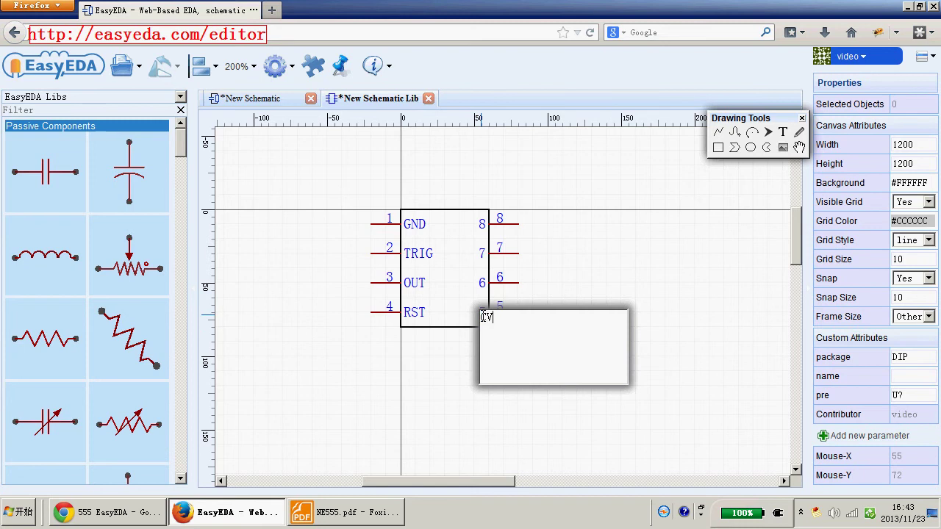
left_click(459, 405)
Name pin 6 THRS and pin 7 DIS
double_click(483, 283)
type("THRS")
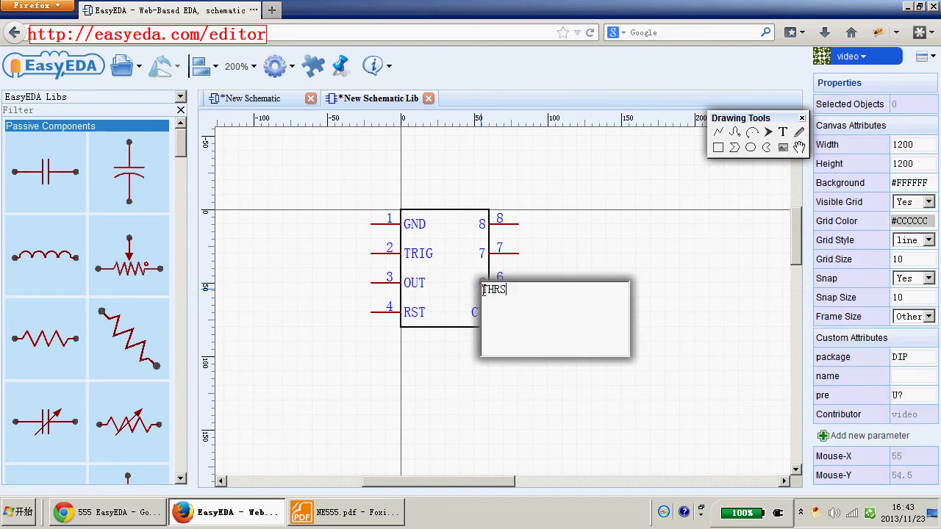
left_click(493, 393)
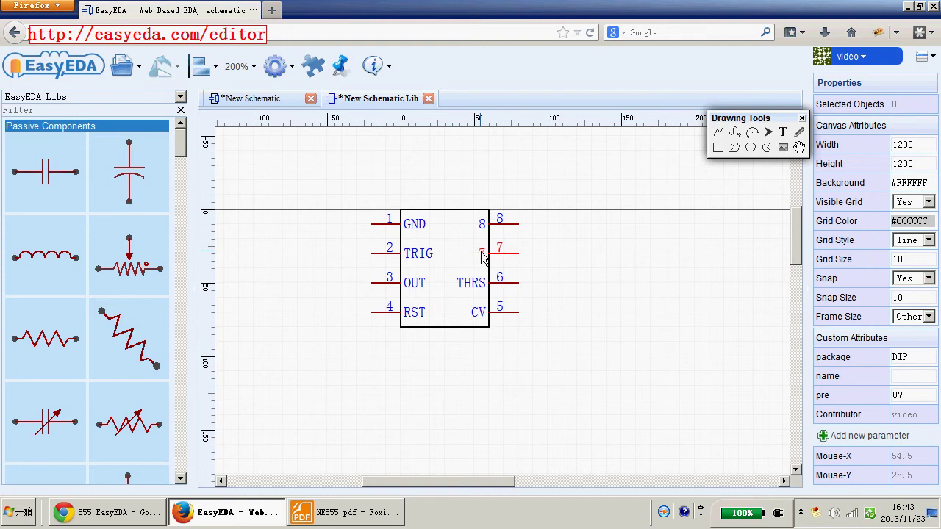
double_click(479, 252)
type("DIS")
left_click(495, 362)
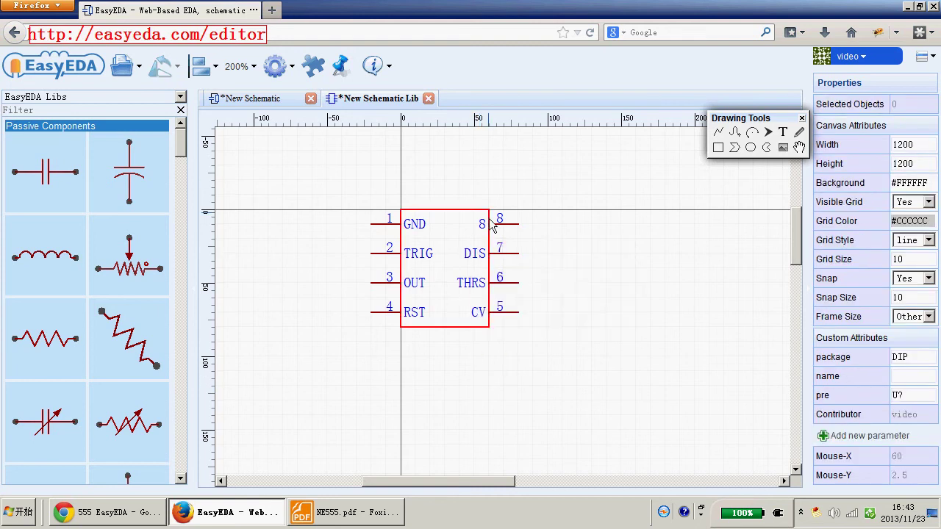
Name pin 8 VCC
double_click(482, 225)
key("Caps_Lock")
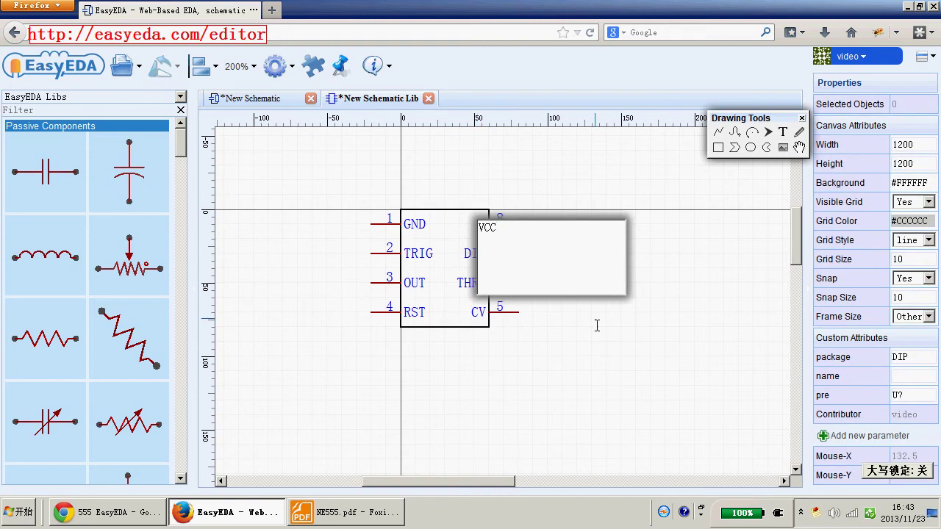
left_click(595, 372)
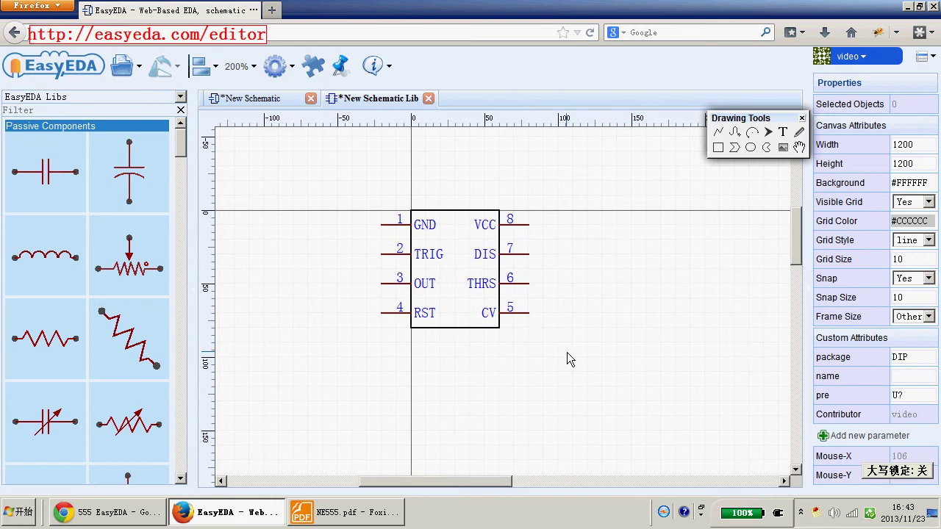
Save the symbol as a schematic lib titled 555 in My Parts with the short description "555 timer"
key("ctrl+s")
key("Caps_Lock")
type("555")
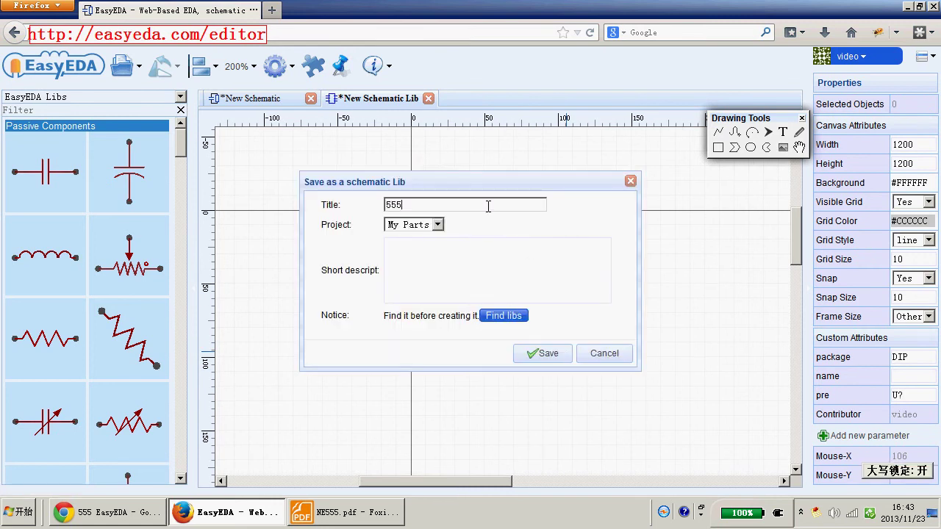
left_click(498, 279)
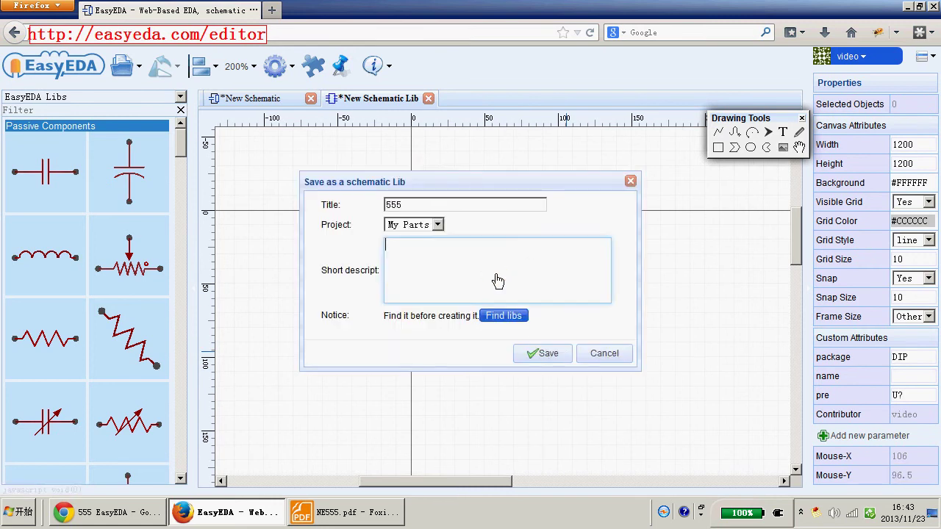
key("Caps_Lock")
type("555 timer")
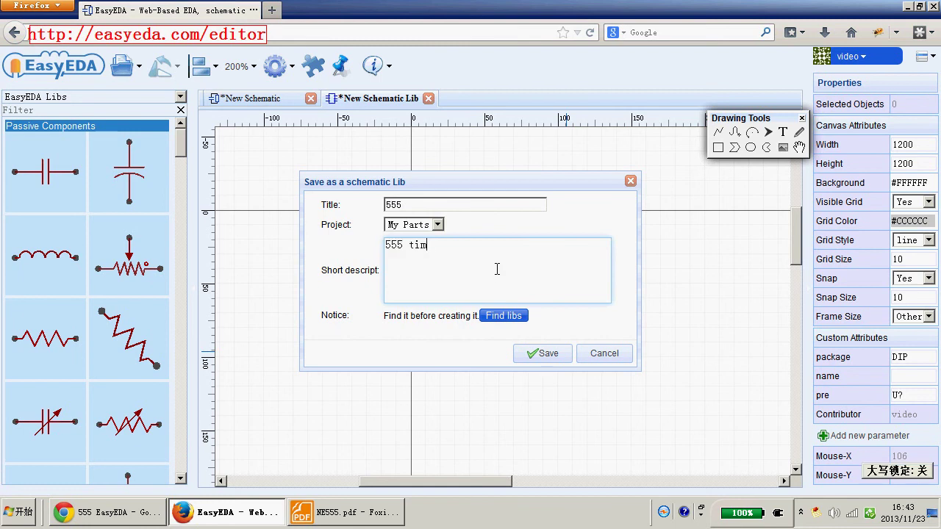
left_click(544, 353)
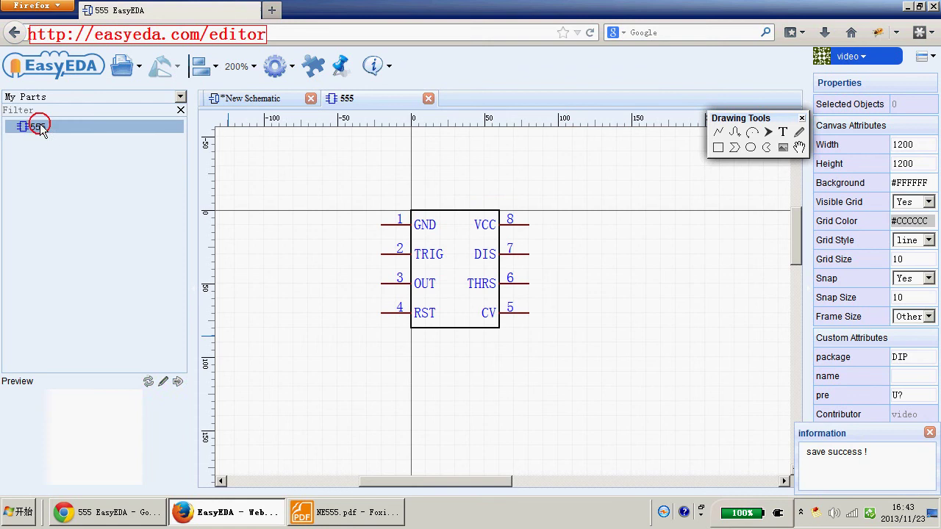
Place one 555 part from My Parts in the New Schematic document, below the three text lines
left_click(32, 126)
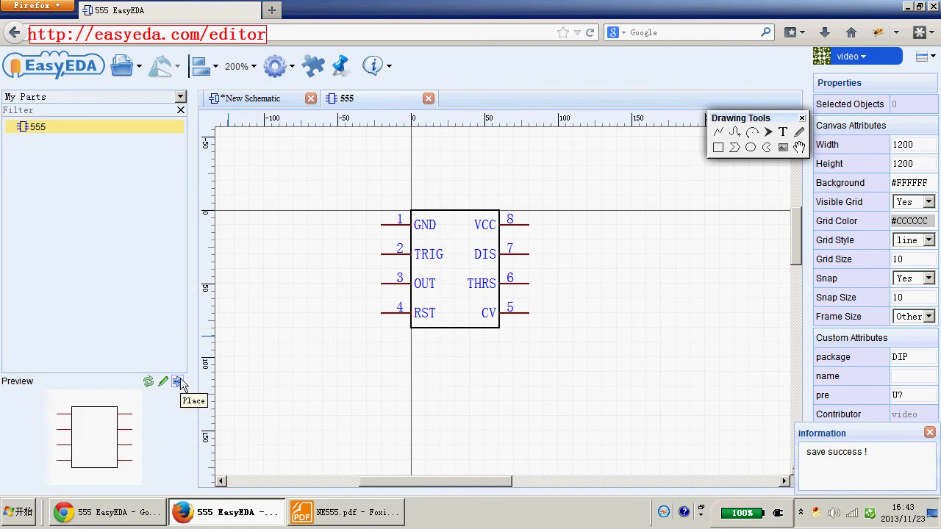
left_click(229, 98)
left_click(177, 381)
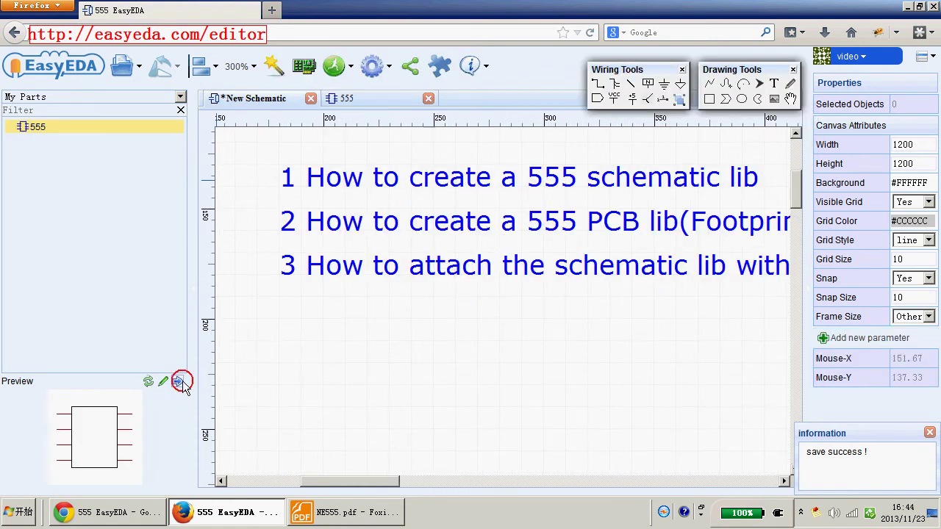
scroll(331, 324, "down", 1)
left_click(320, 332)
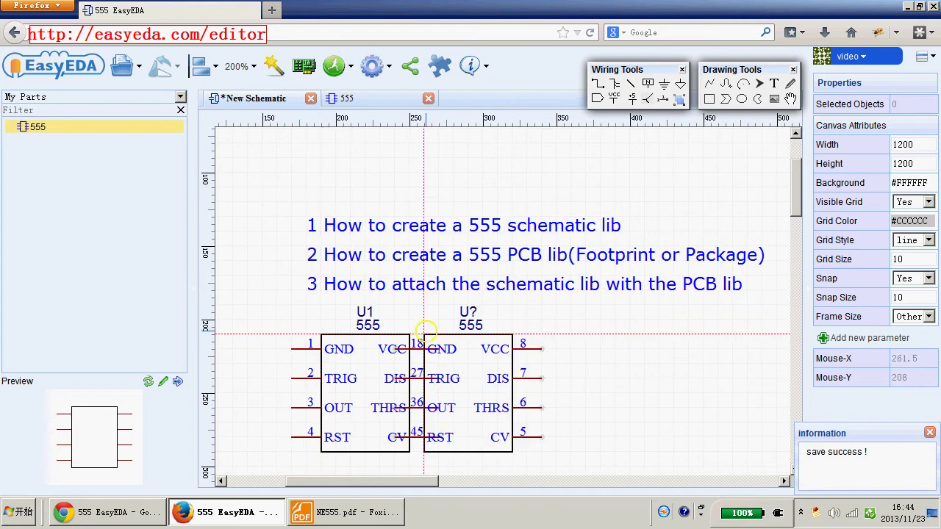
key("Escape")
scroll(511, 373, "down", 1)
Return to the 555 schematic lib document for a closer look at the symbol
left_click(346, 99)
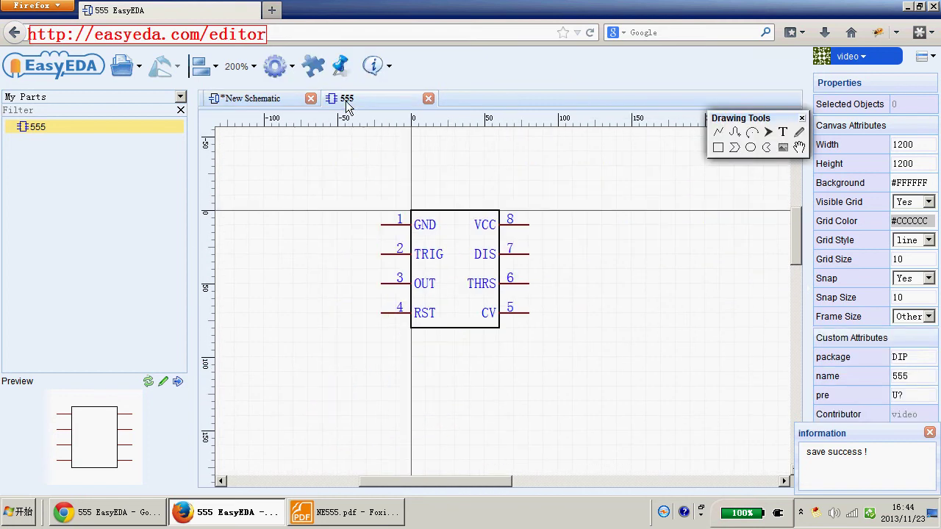
scroll(575, 372, "up", 1)
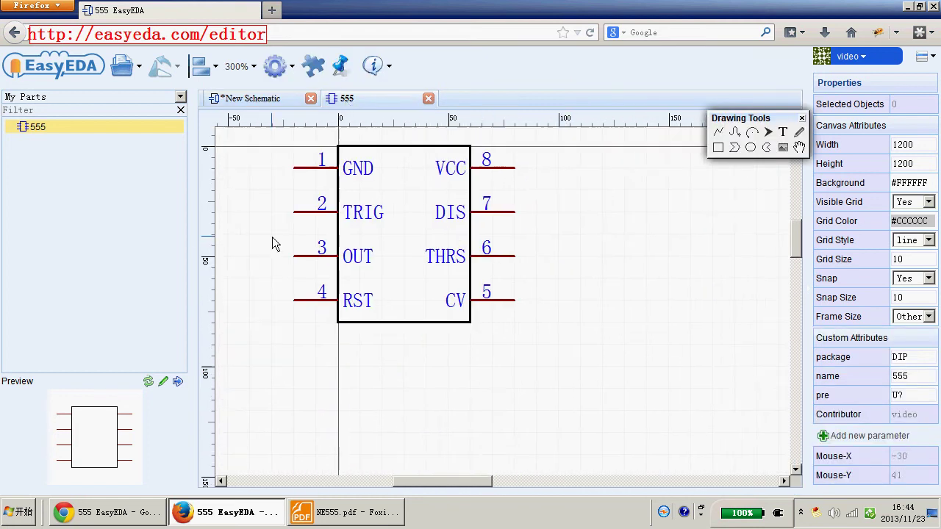
Open the EasyEDA Libs collection and look at the 555 symbol in its Miscellaneous section
left_click(154, 96)
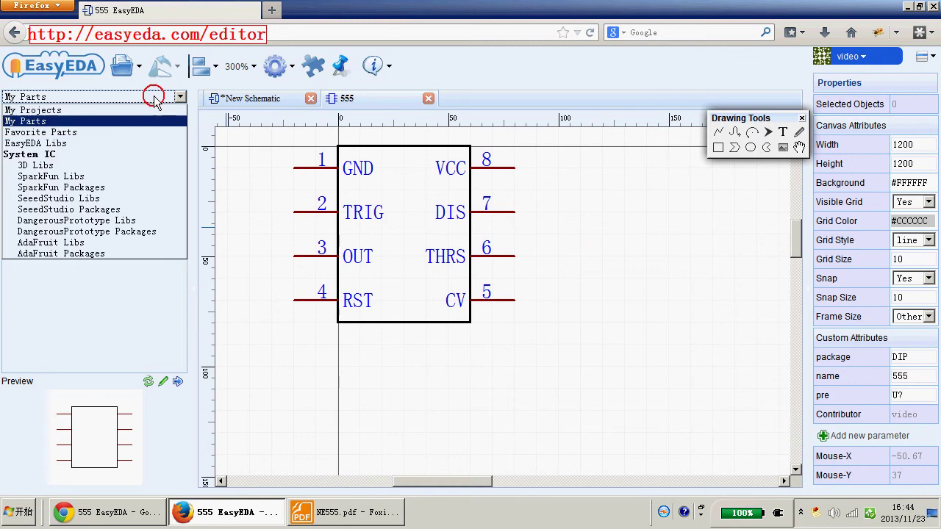
left_click(136, 152)
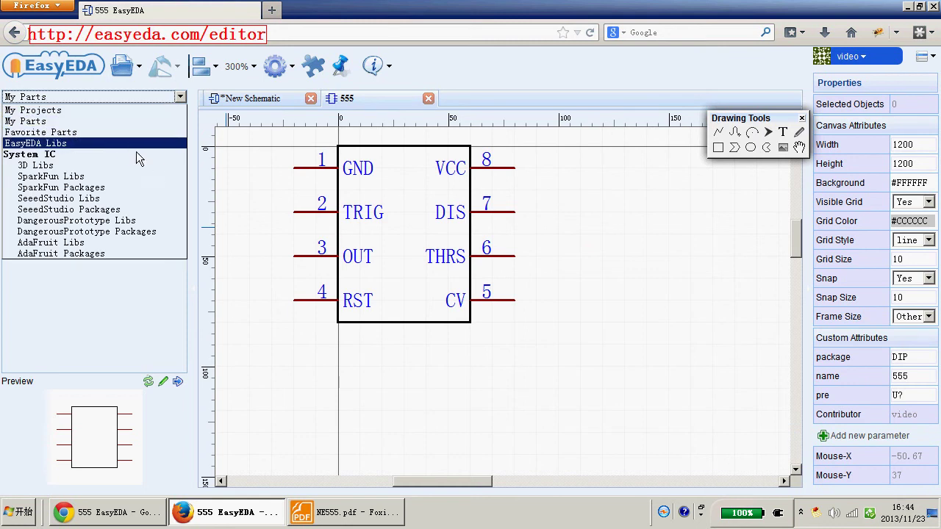
left_click_drag(210, 136, 212, 405)
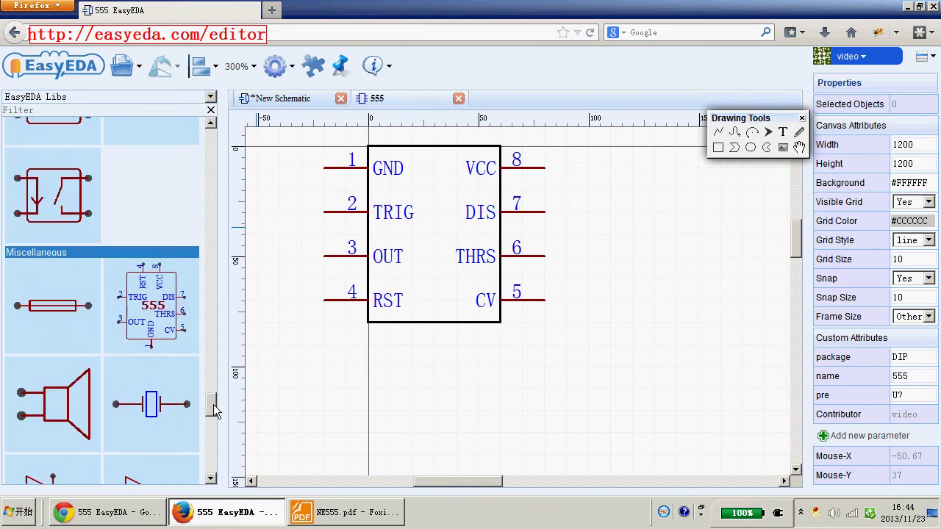
Rotate pin 1 GND to vertical and move it to the middle of the symbol body's bottom edge
left_click(465, 404)
right_click_drag(353, 352, 372, 375)
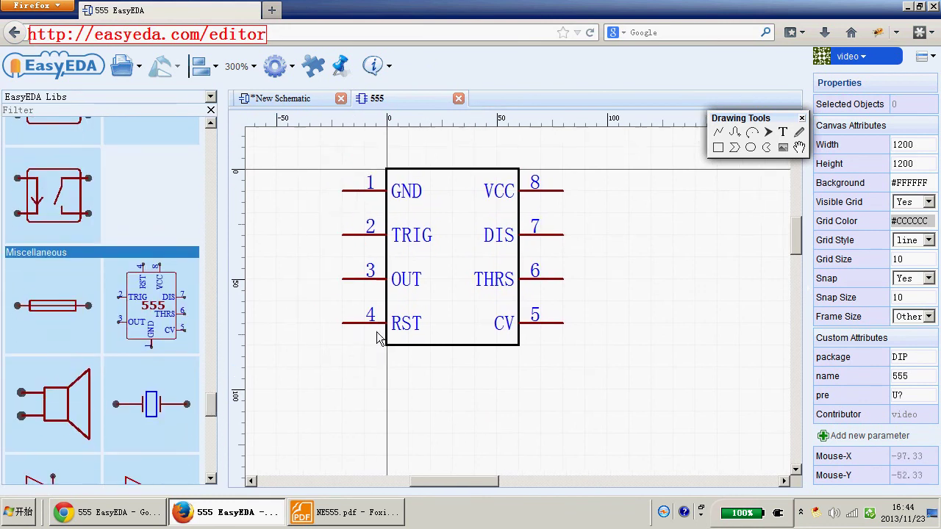
left_click_drag(364, 197, 465, 399)
key("space")
left_click(550, 394)
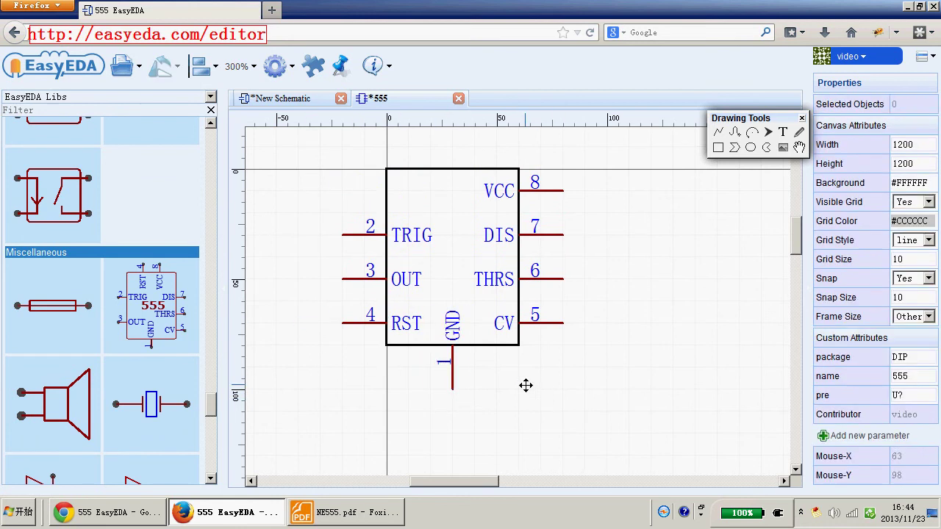
Shift pin 2 TRIG up 10 units along the body's left edge and nudge pin 4's number label slightly left
left_click_drag(365, 243, 364, 221)
left_click_drag(369, 317, 362, 316)
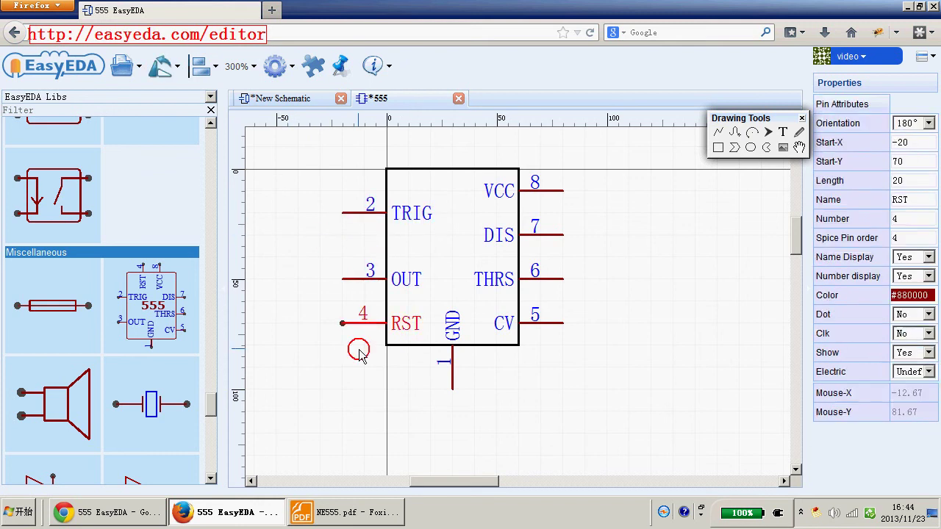
left_click(360, 350)
Rotate pin 4 RST to vertical and move it to the symbol body's top edge
left_click(374, 323)
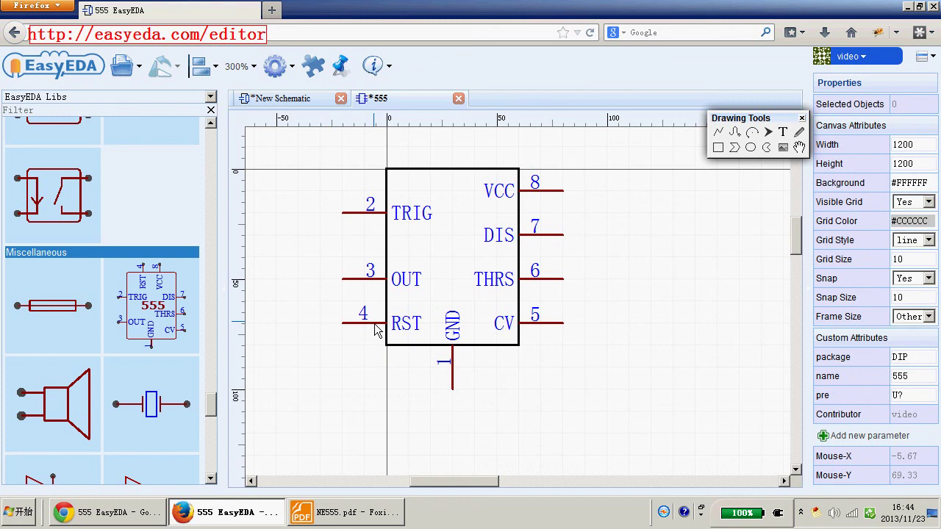
left_click_drag(361, 321, 464, 141)
key("space")
left_click(599, 214)
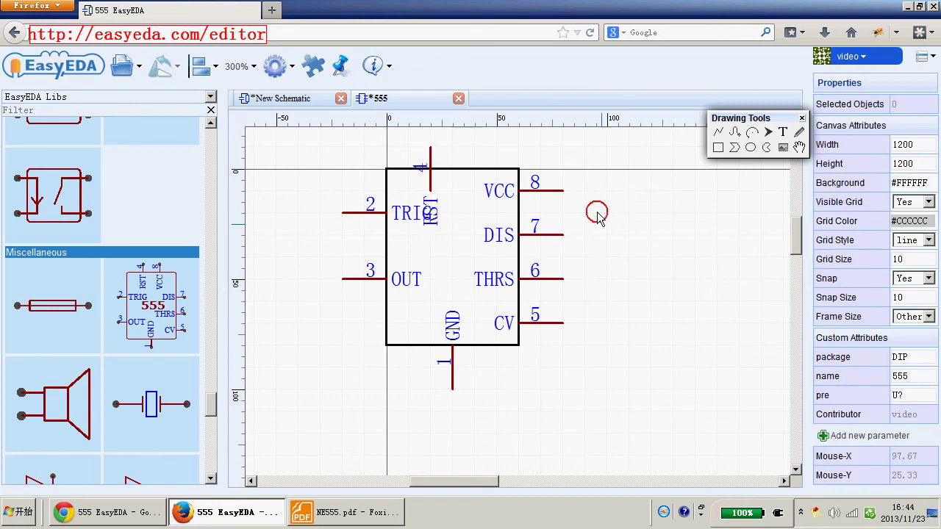
Rotate pin 8 VCC to vertical and place it on the body's top edge, right of pin 4
right_click_drag(605, 224, 569, 263)
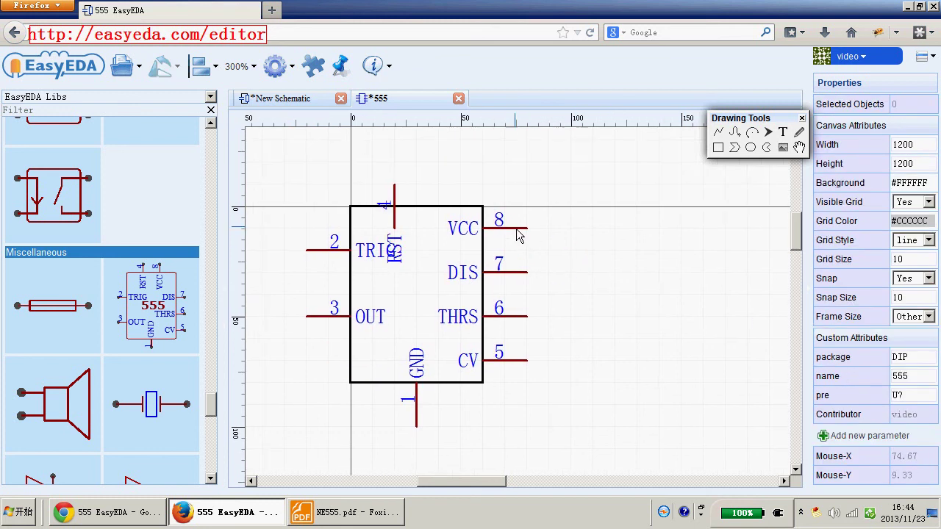
left_click(517, 237)
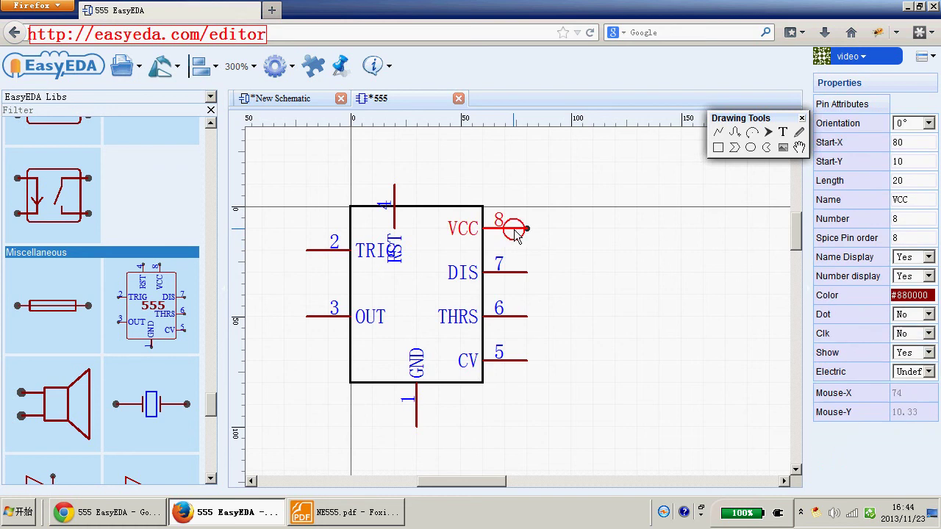
key("space")
left_click_drag(517, 237, 431, 164)
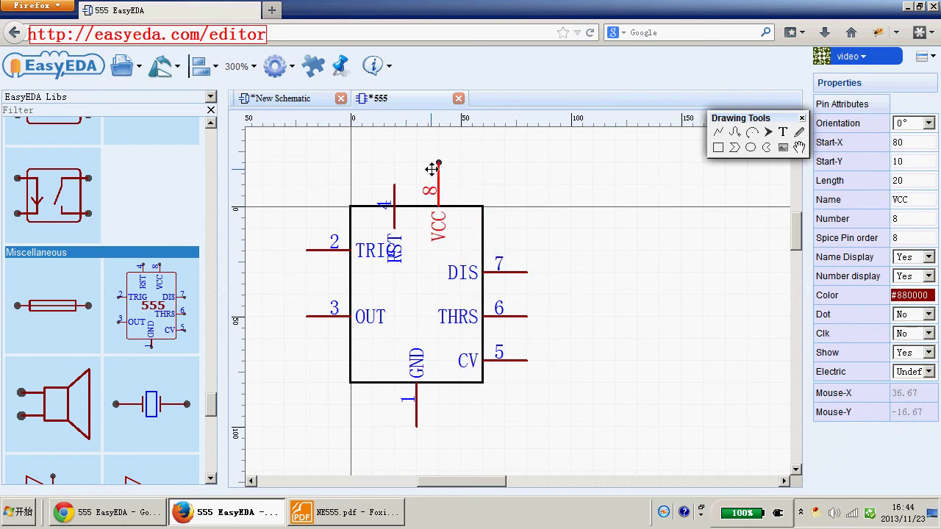
left_click(601, 196)
Move pin 2 TRIG down to Y 30, level with pin 7 DIS
left_click_drag(330, 252, 320, 285)
left_click(333, 267)
scroll(338, 267, "up", 1)
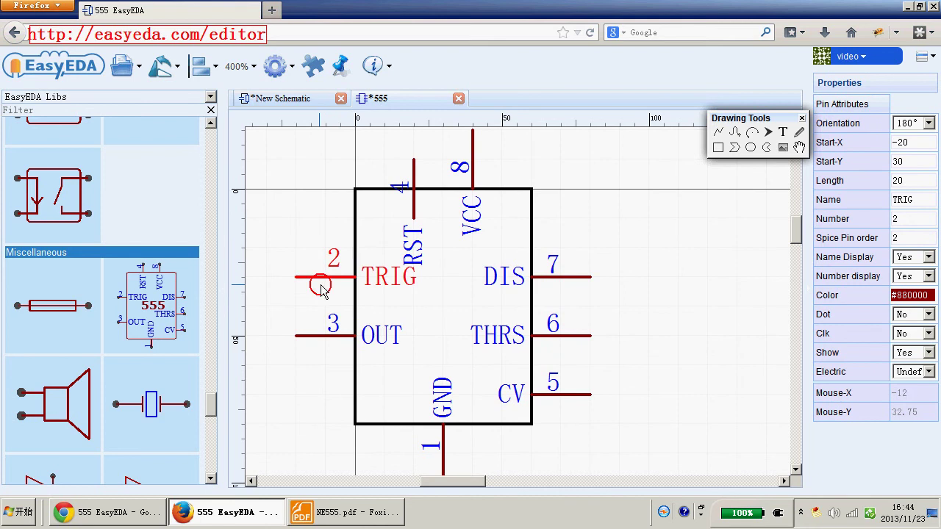
scroll(548, 319, "down", 1)
right_click_drag(667, 374, 657, 339)
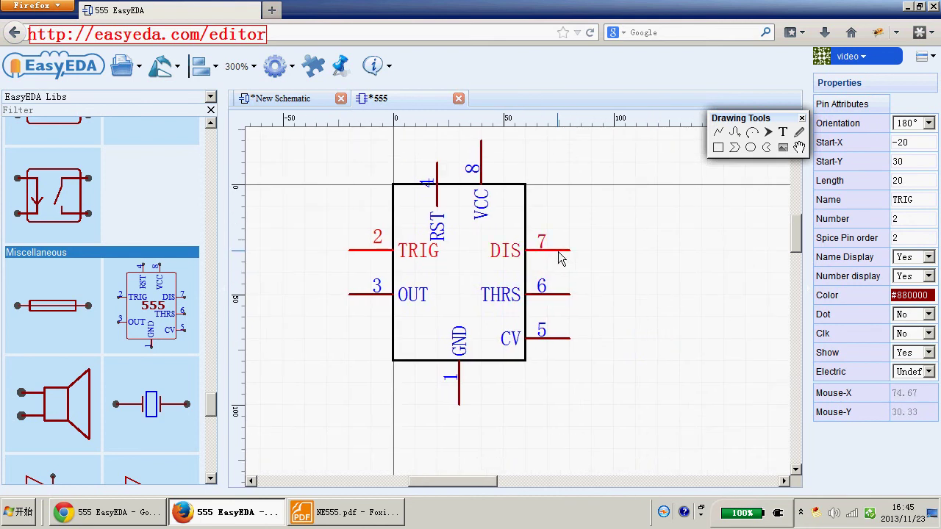
left_click(619, 278)
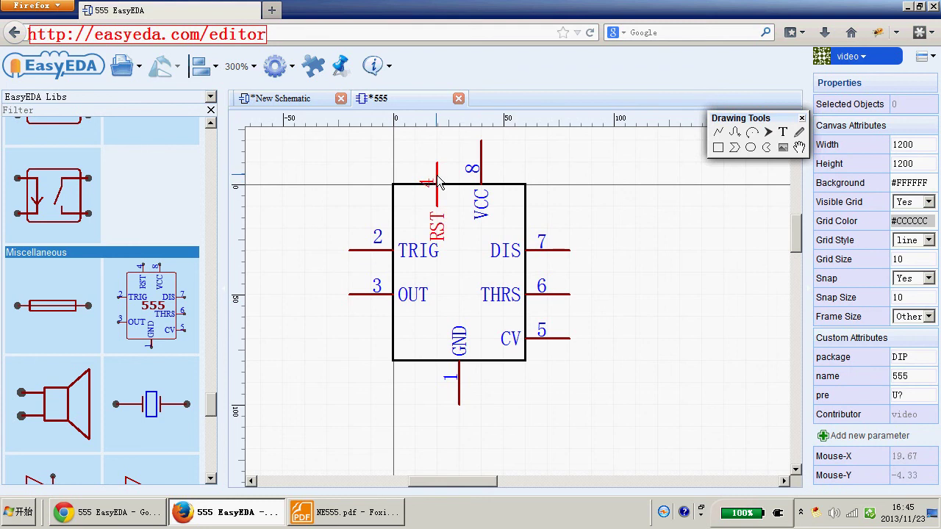
Move pin 4 RST up so its inner end meets the body's top edge, level with pin 8
left_click_drag(438, 176, 437, 160)
left_click(608, 230)
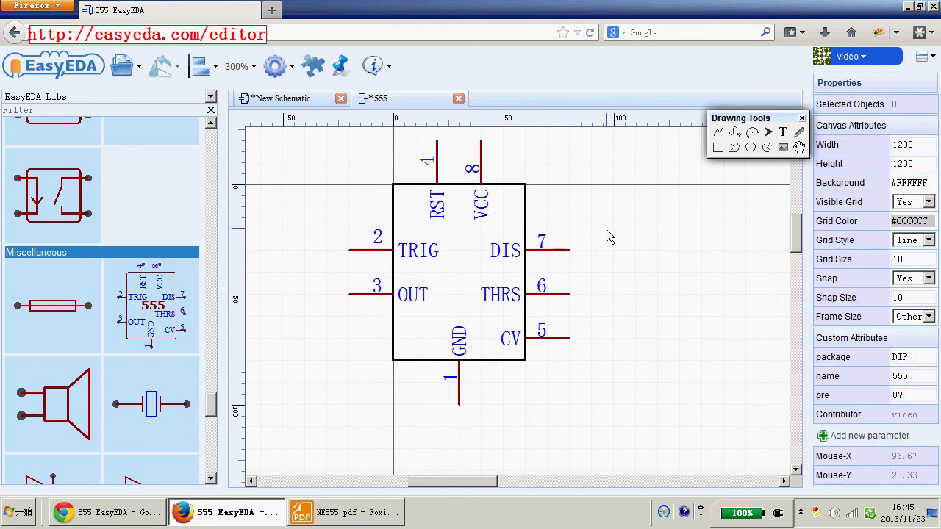
scroll(607, 237, "down", 1)
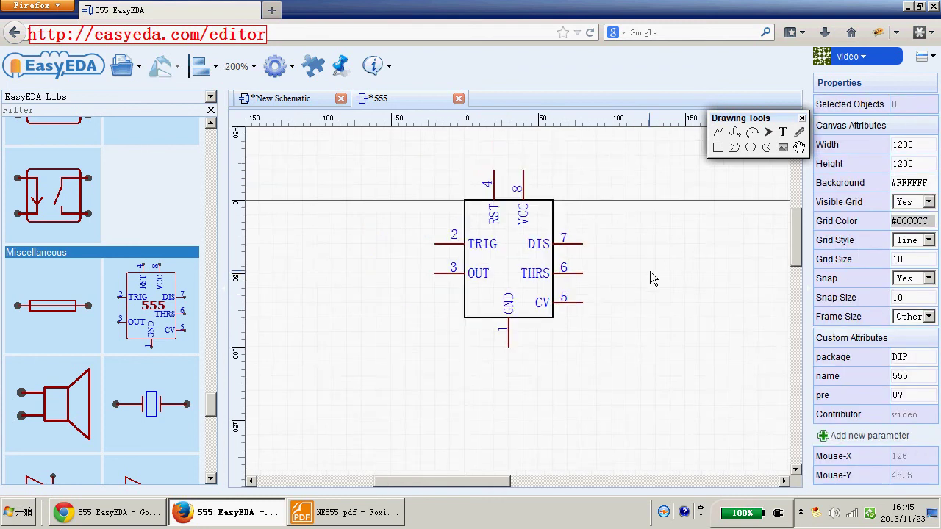
Save the rearranged symbol as a schematic lib titled 555 style2 in My Parts with the short description "555 timer"
left_click(124, 66)
left_click(158, 122)
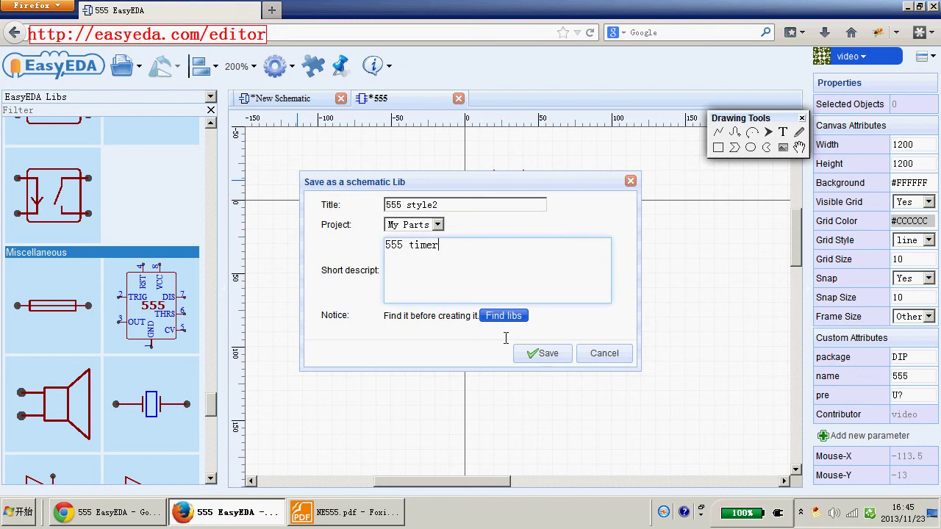
left_click(543, 353)
Place one 555 style2 part from My Parts in the New Schematic document, to the right of the first 555
left_click(50, 142)
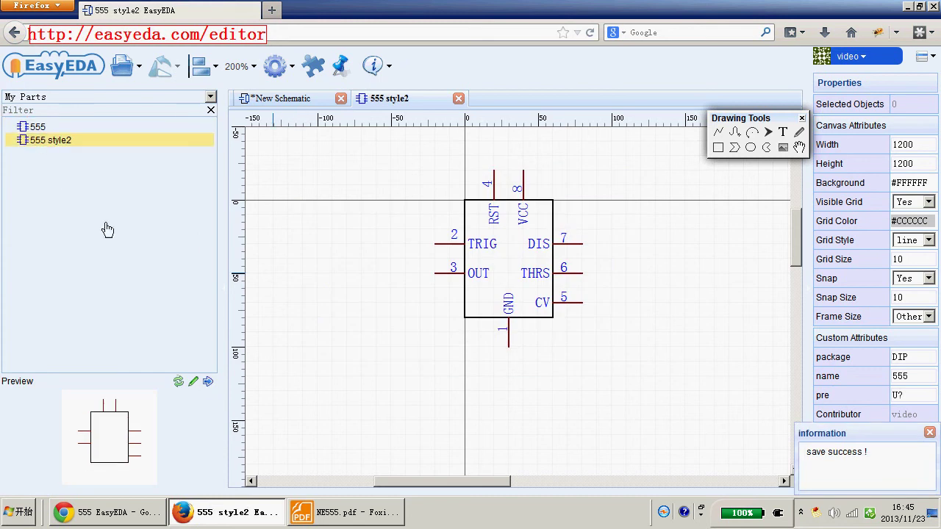
left_click(208, 382)
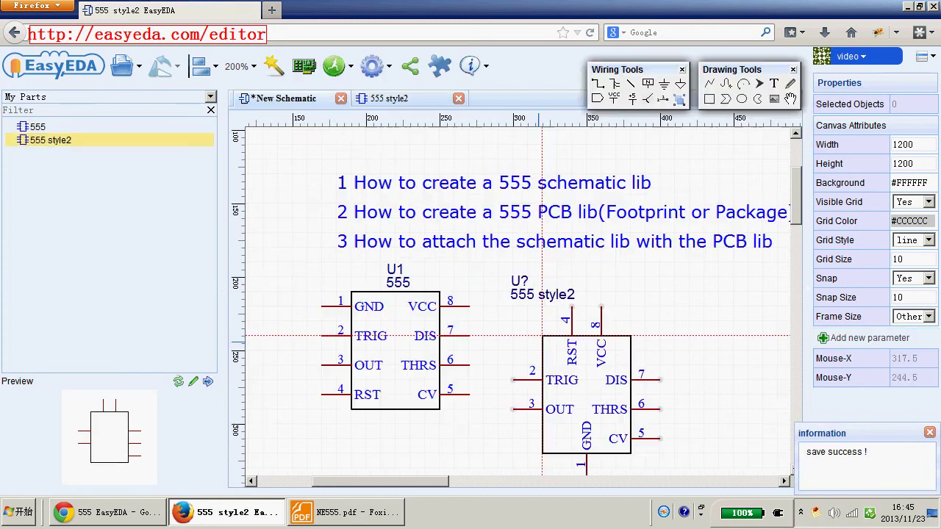
left_click(552, 335)
right_click_drag(691, 419, 615, 372)
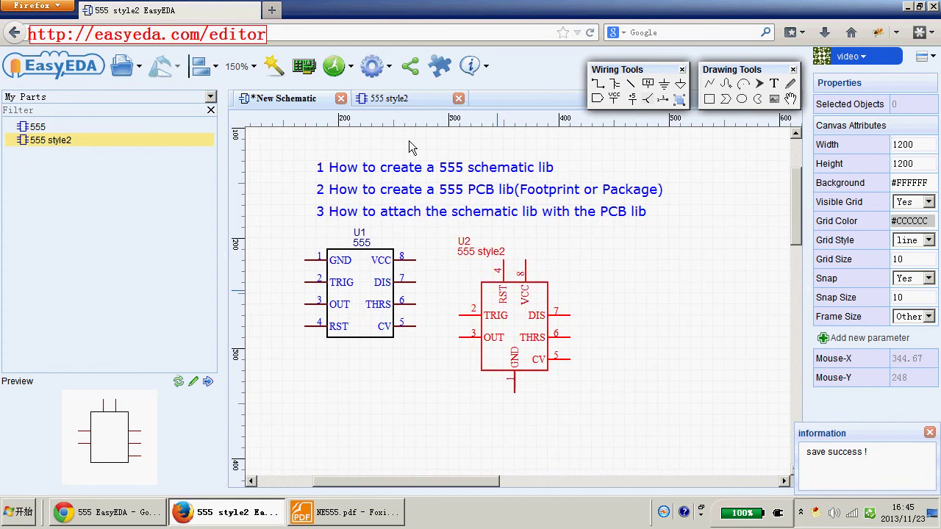
left_click(389, 98)
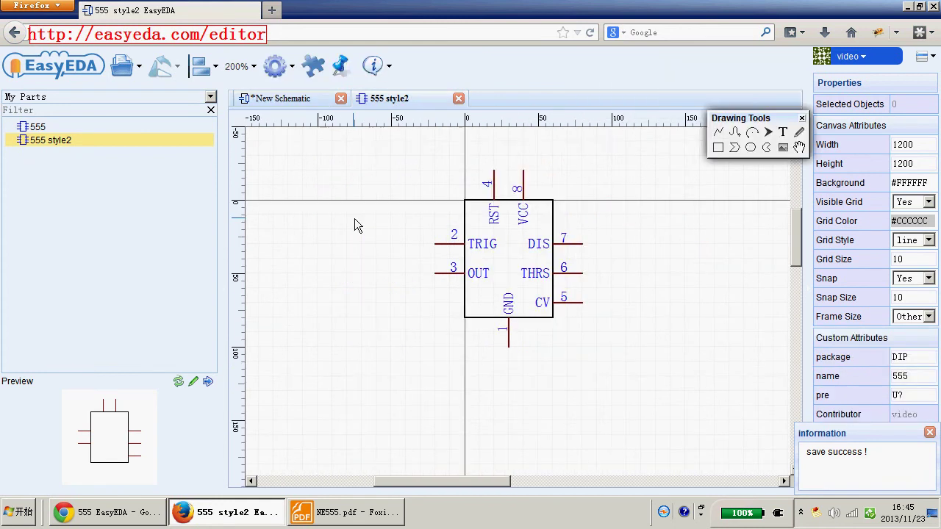
right_click_drag(395, 216, 384, 239)
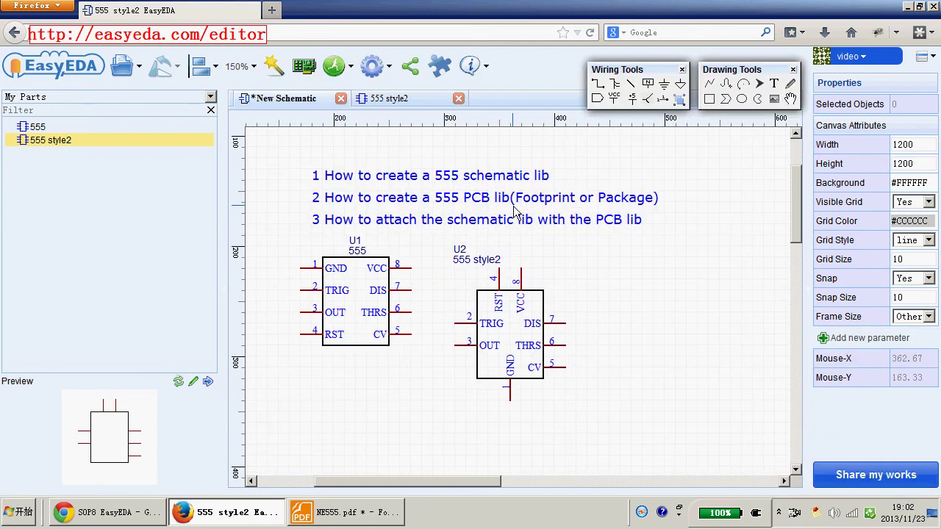
Create a new PCB Lib document and bring its origin into view
left_click(131, 74)
mouse_move(184, 90)
mouse_move(127, 68)
mouse_move(237, 95)
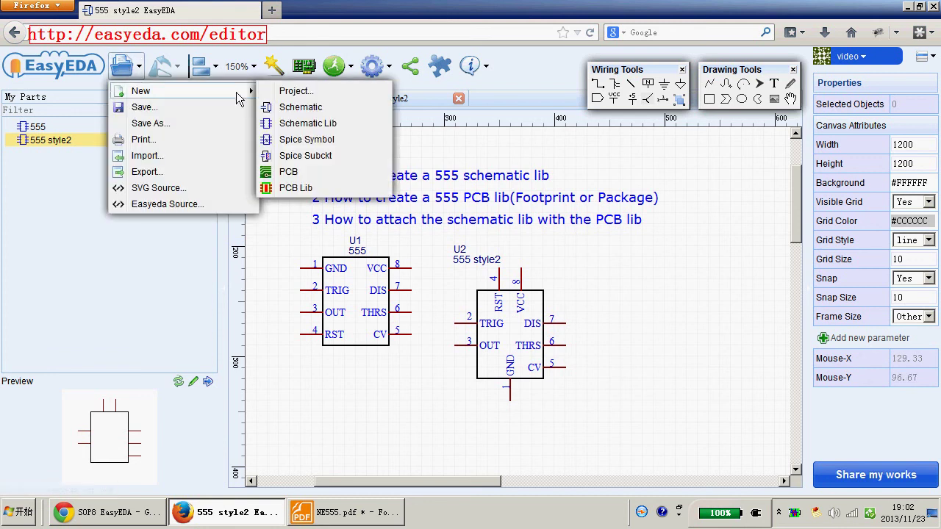
left_click(296, 188)
right_click_drag(607, 387, 549, 250)
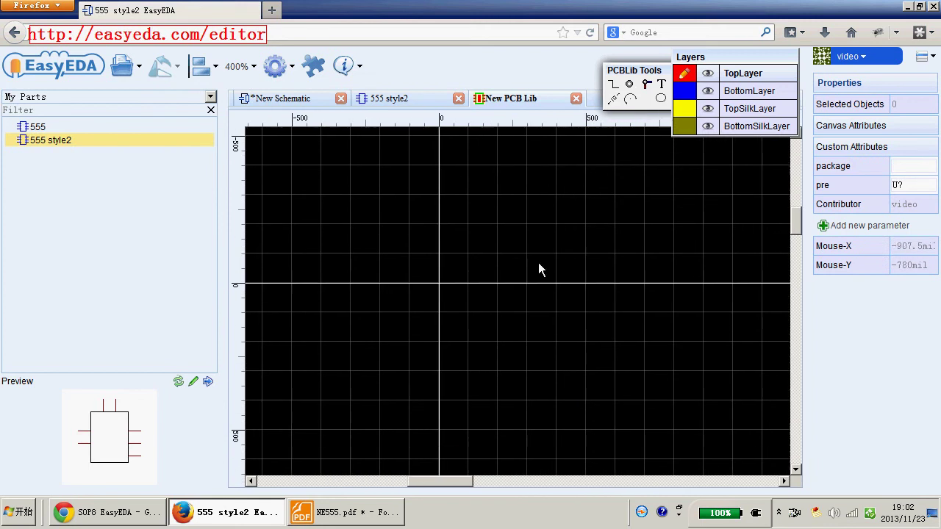
left_click(529, 274)
Expand the canvas attributes of the PCB library and check which measurement units are offered
left_click(861, 125)
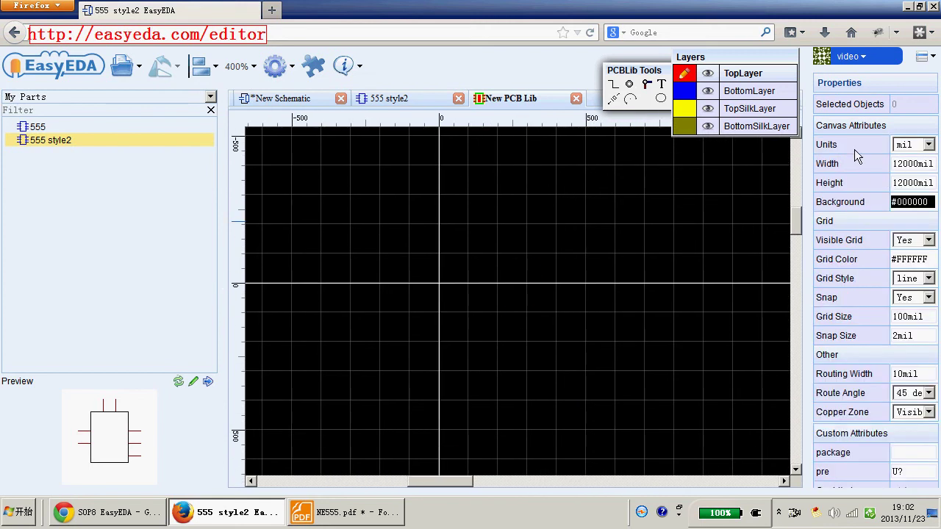
double_click(839, 146)
left_click(904, 144)
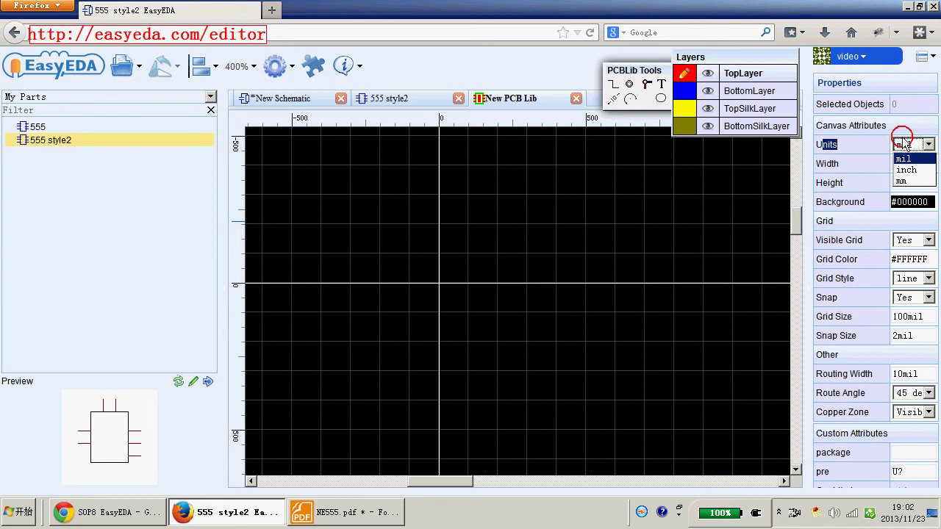
left_click(904, 144)
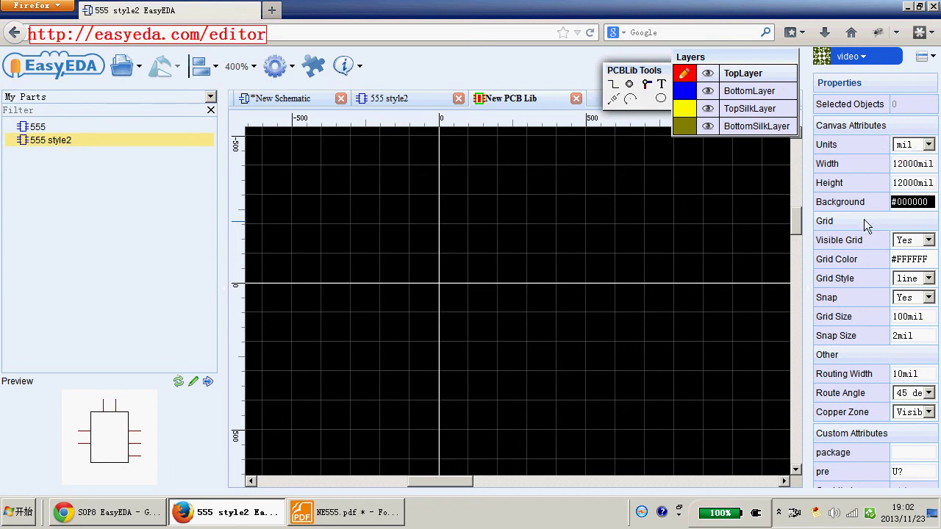
Set the PCB library's grid size to 20 mil, edit its snap size and collapse the canvas attributes
left_click(906, 319)
left_click_drag(903, 316, 894, 317)
left_click(932, 336)
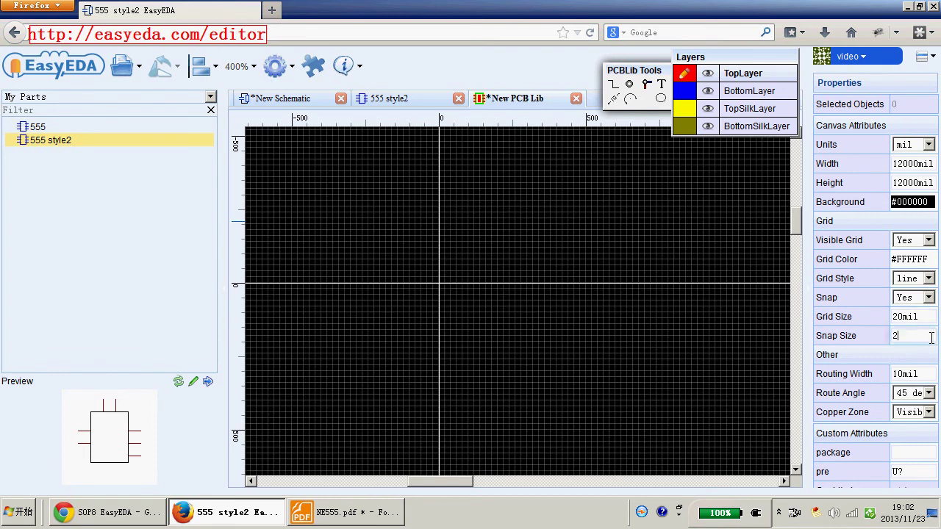
left_click(864, 125)
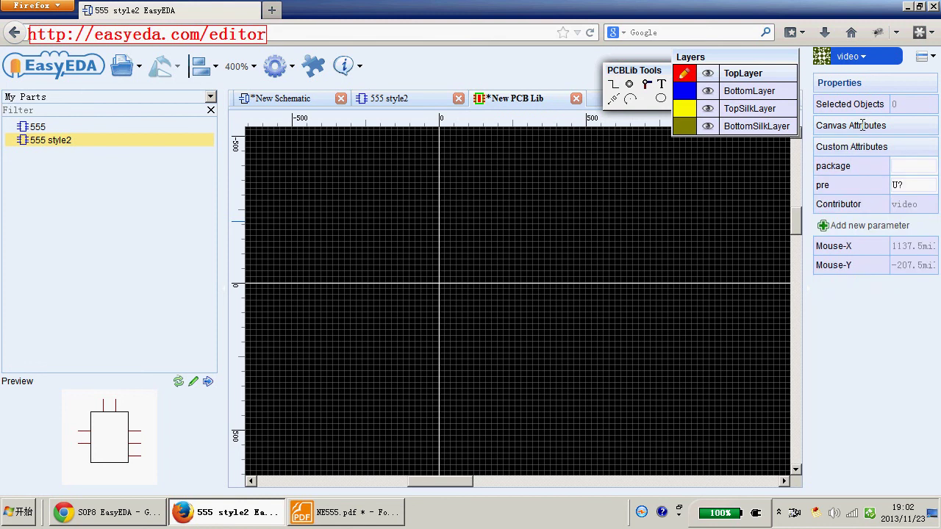
Check the pointer's X and Y coordinate read-outs for the PCB library canvas and take a closer view of the grid
left_click_drag(853, 241, 905, 273)
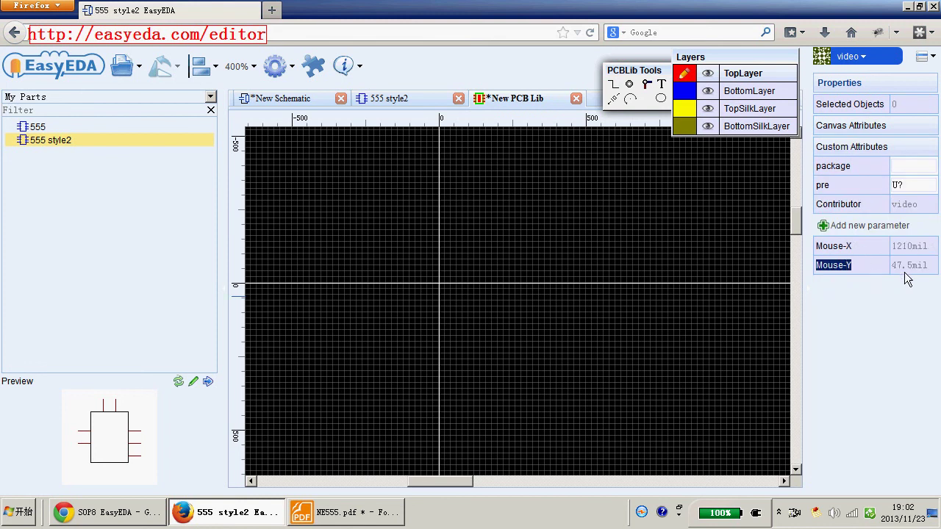
left_click(912, 272)
scroll(505, 347, "up", 4)
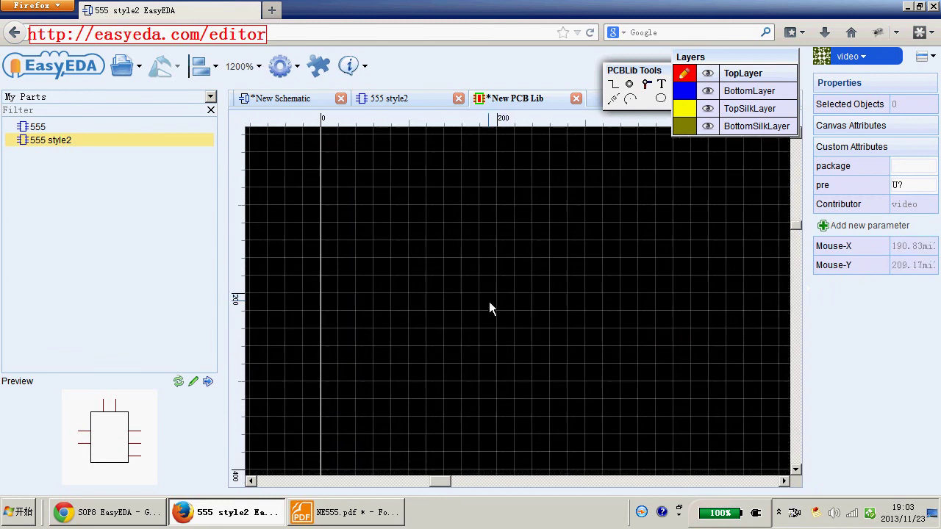
Switch to NE555.pdf in Foxit Reader and examine the 8-pin package's dimension table and outline drawings on page 18
key("alt+Tab")
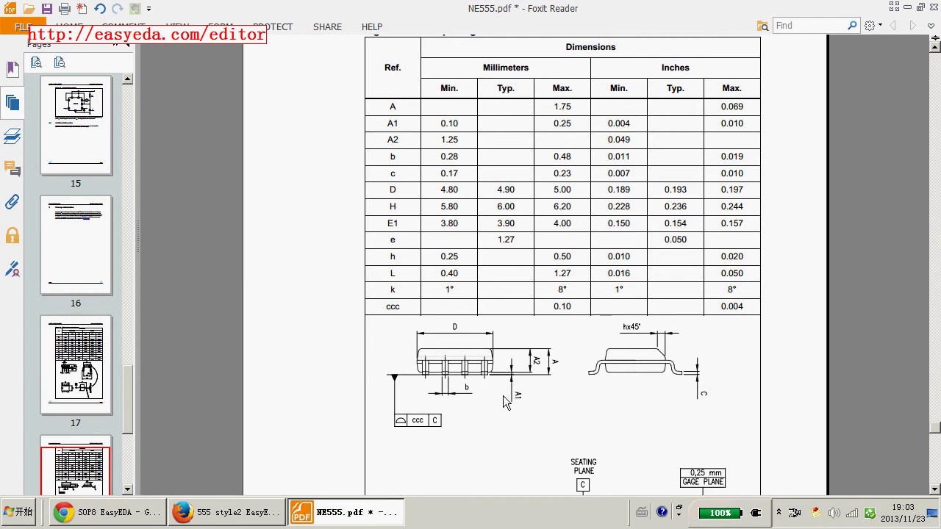
scroll(504, 397, "down", 6)
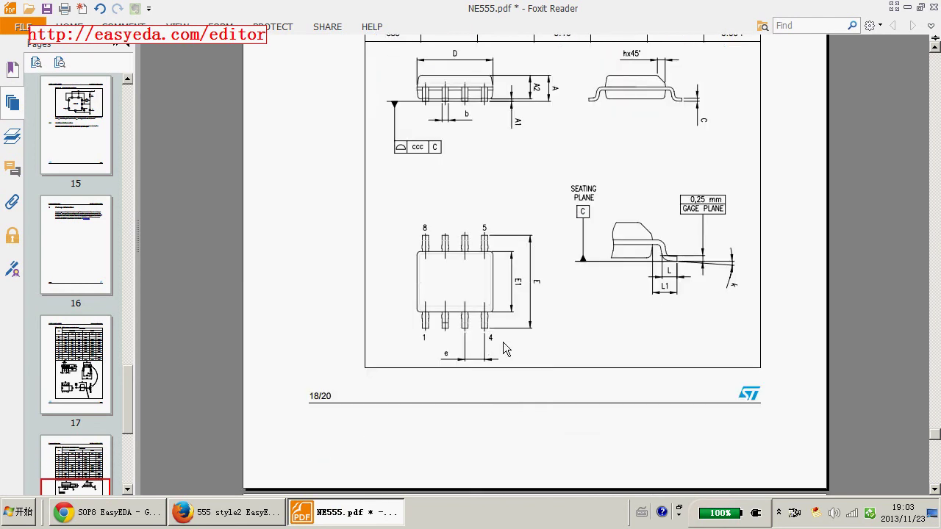
scroll(503, 342, "up", 2)
scroll(448, 271, "up", 1)
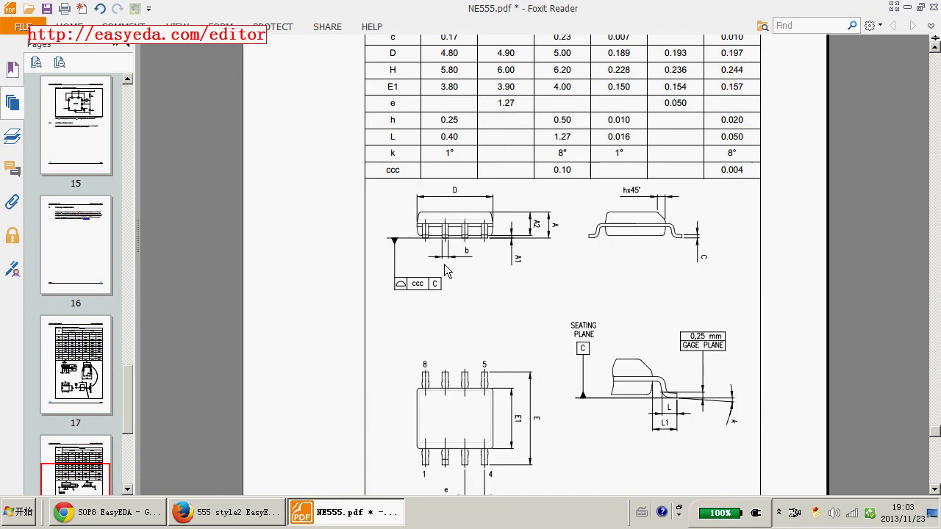
left_click(432, 180)
left_click(474, 209)
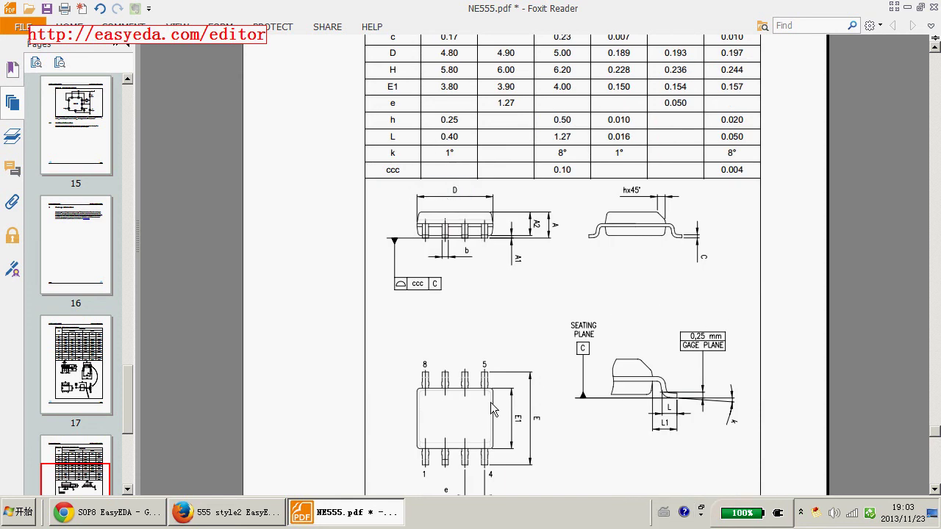
Compare the package body's E1 and D dimensions between the outline drawings and the SO8 mechanical data table
scroll(507, 351, "down", 2)
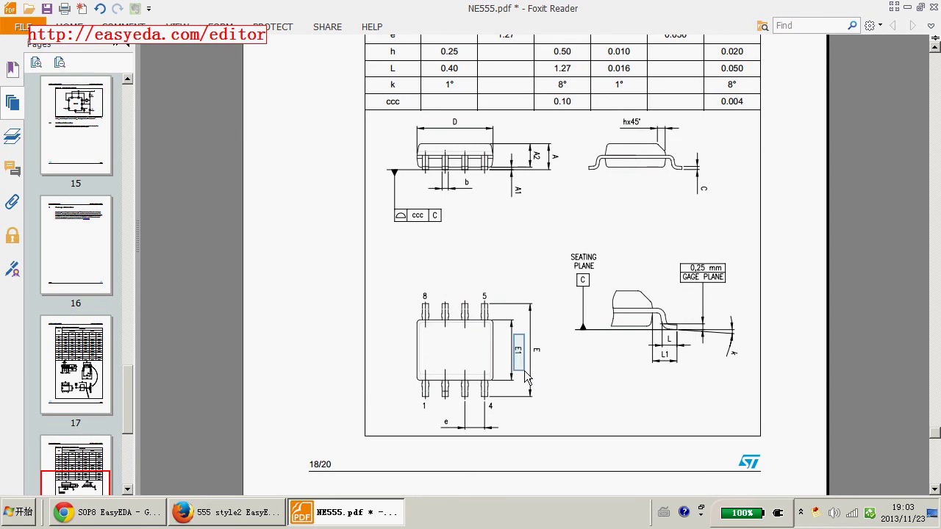
scroll(584, 230, "up", 8)
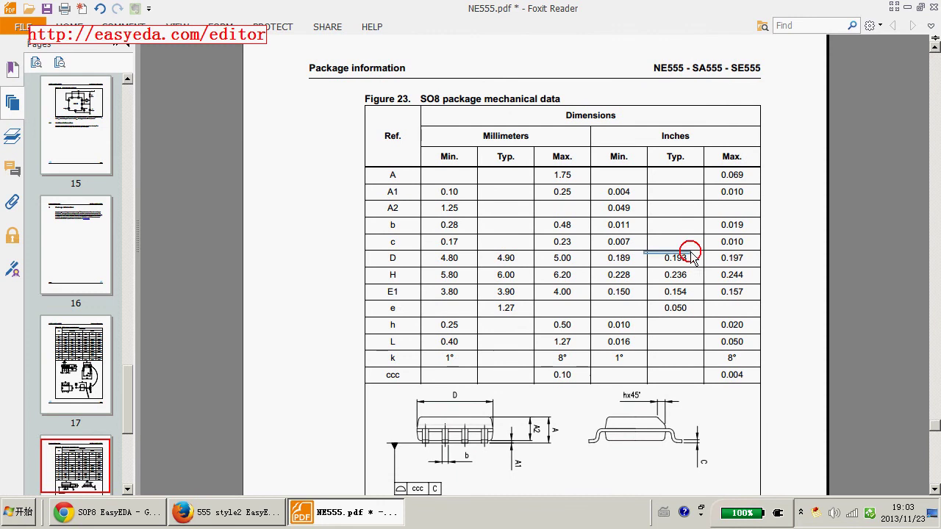
Switch to the EasyEDA PCB library in Firefox and make TopSilkLayer the active drawing layer
left_click(228, 512)
mouse_move(698, 107)
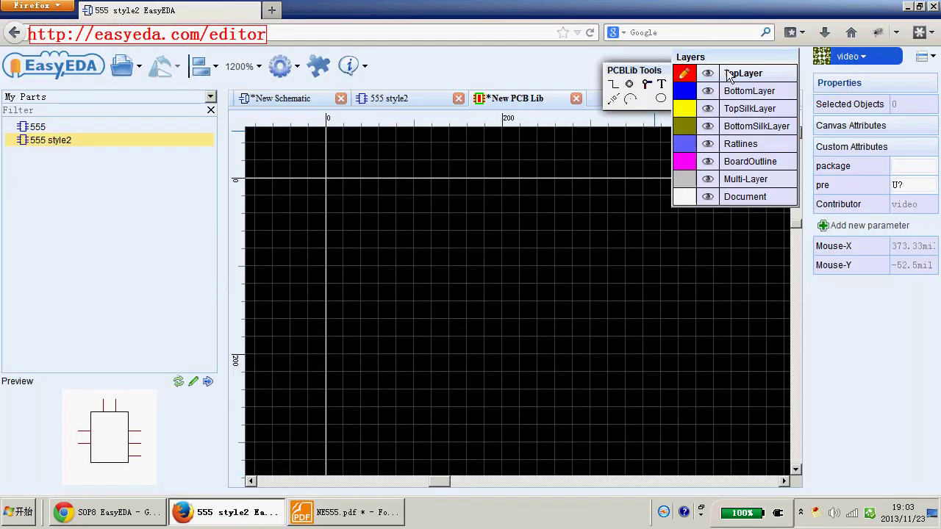
left_click(685, 110)
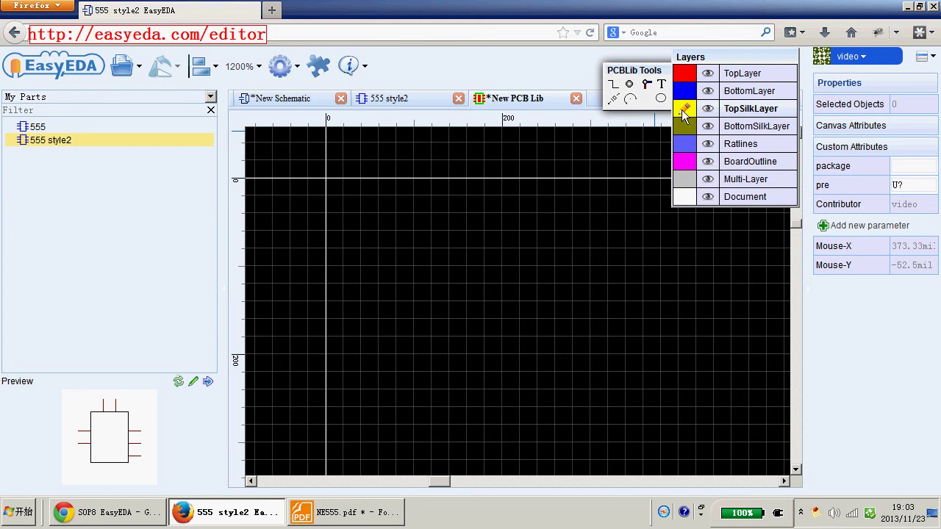
Draw a closed rectangular silkscreen outline from the origin, about 154 mil wide and 194 mil high
scroll(475, 354, "up", 2)
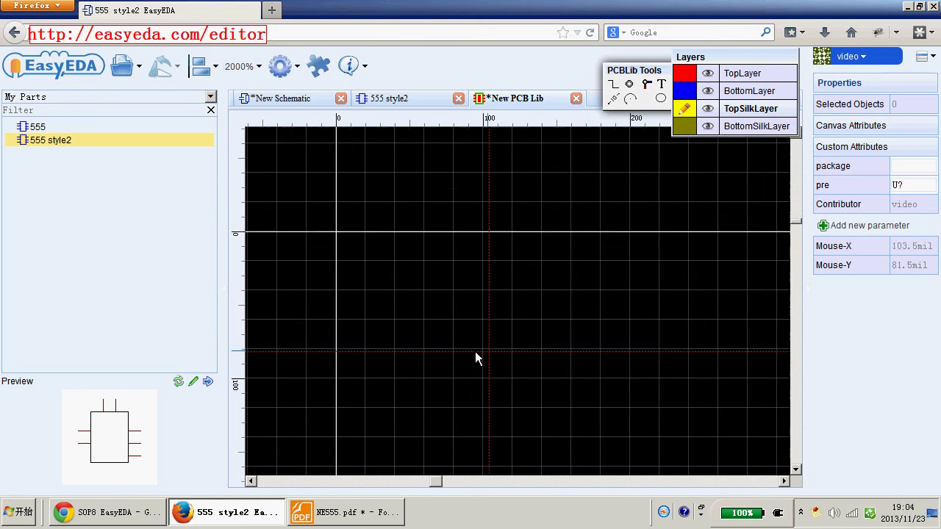
left_click(336, 232)
scroll(336, 268, "down", 2)
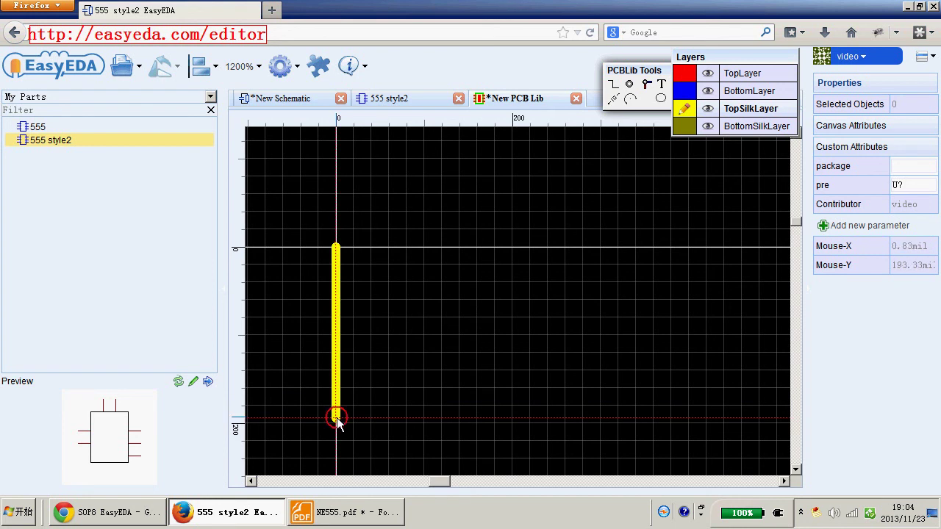
left_click(337, 419)
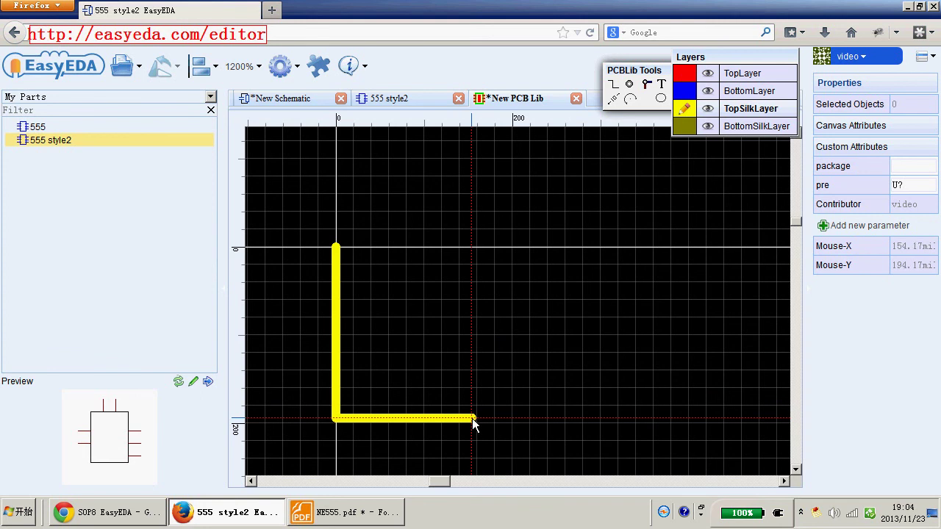
left_click(474, 420)
scroll(474, 420, "up", 1)
left_click(472, 239)
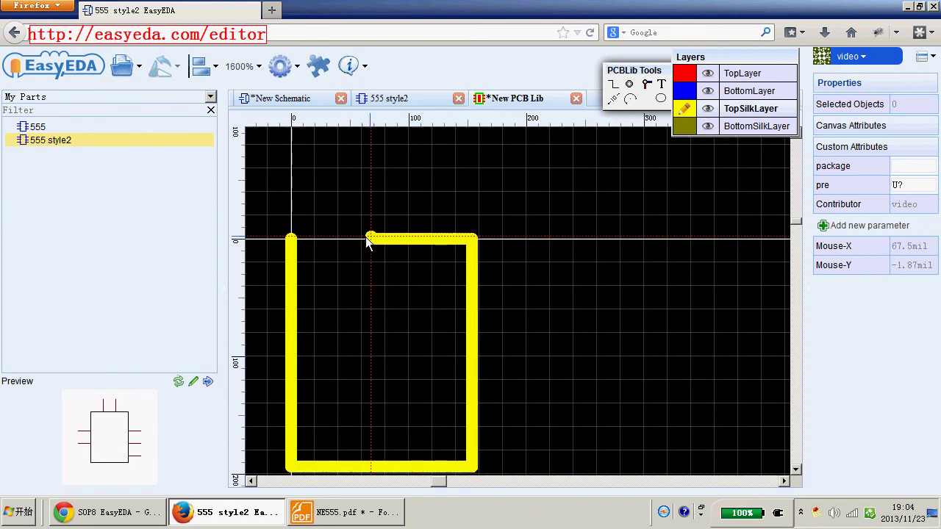
left_click(290, 239)
scroll(358, 358, "down", 1)
right_click_drag(357, 358, 392, 331)
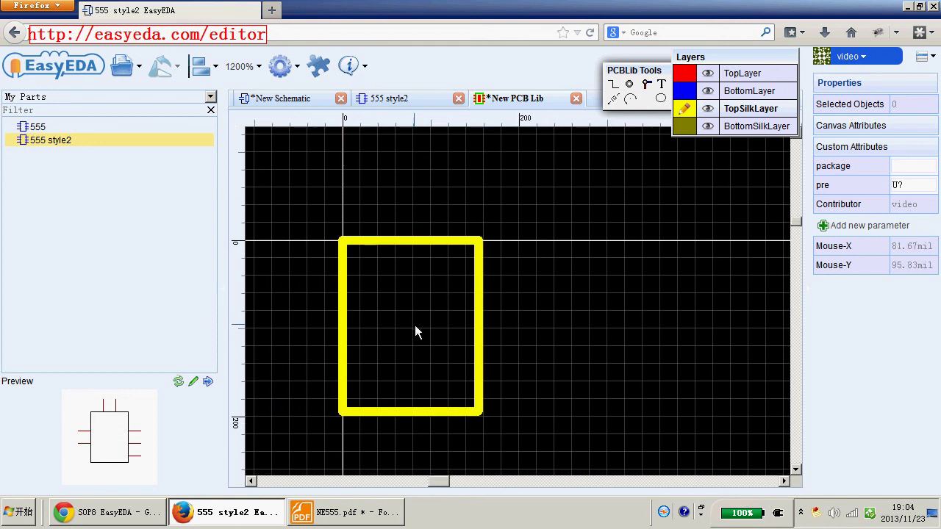
right_click_drag(369, 330, 397, 305)
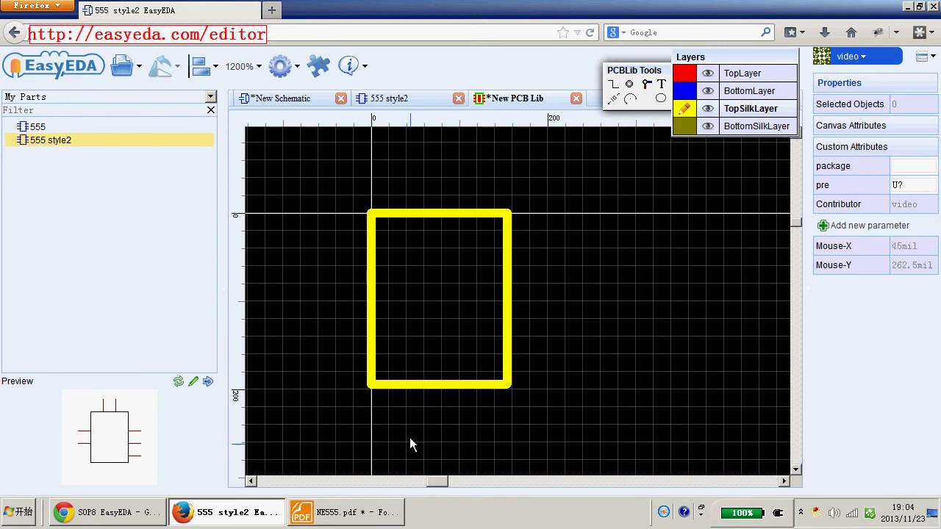
Switch to NE555.pdf in Foxit Reader and look up the pin length L and pin width b in the SO8 drawings and table
left_click(372, 515)
scroll(509, 364, "down", 4)
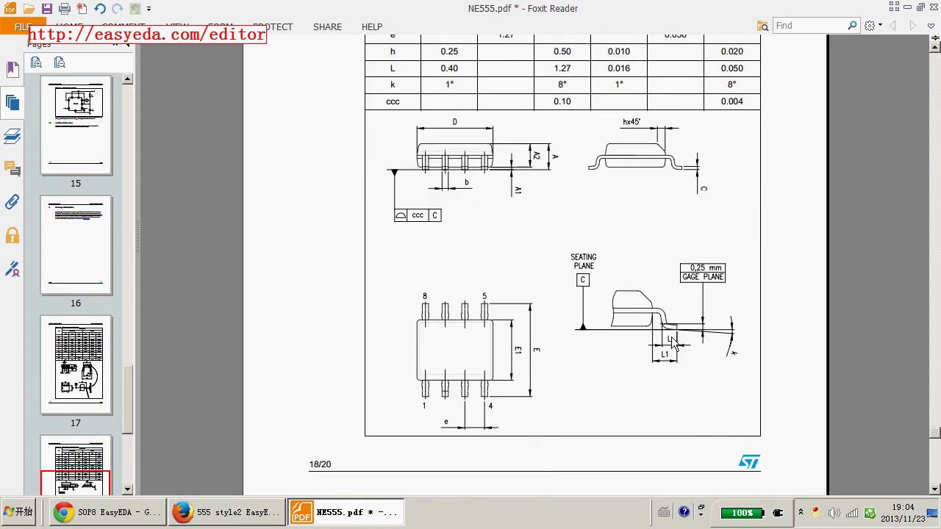
scroll(678, 365, "up", 2)
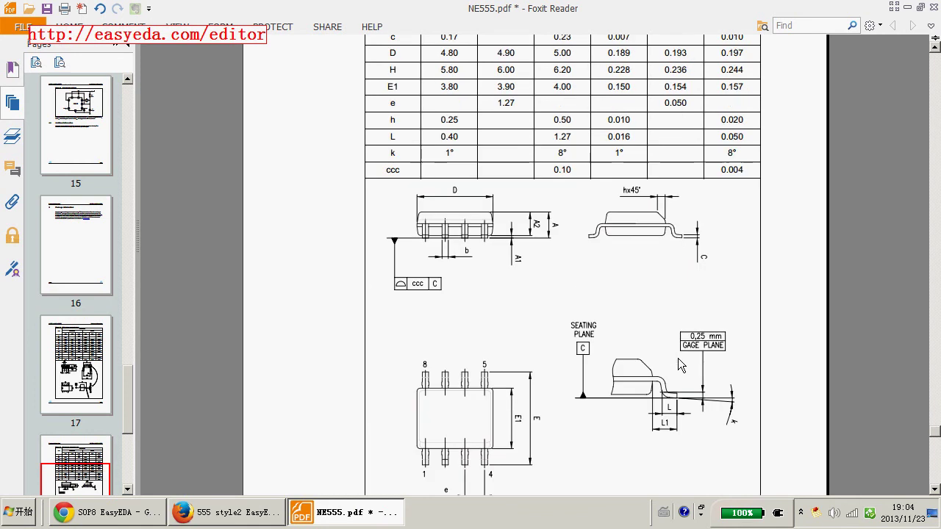
left_click_drag(751, 133, 602, 139)
left_click_drag(743, 139, 604, 139)
left_click(719, 137)
scroll(600, 388, "down", 2)
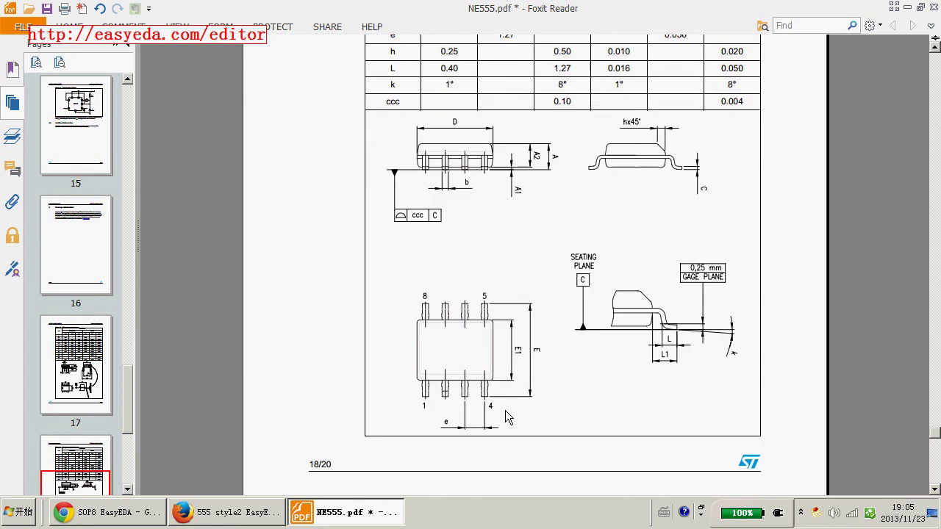
scroll(495, 410, "up", 4)
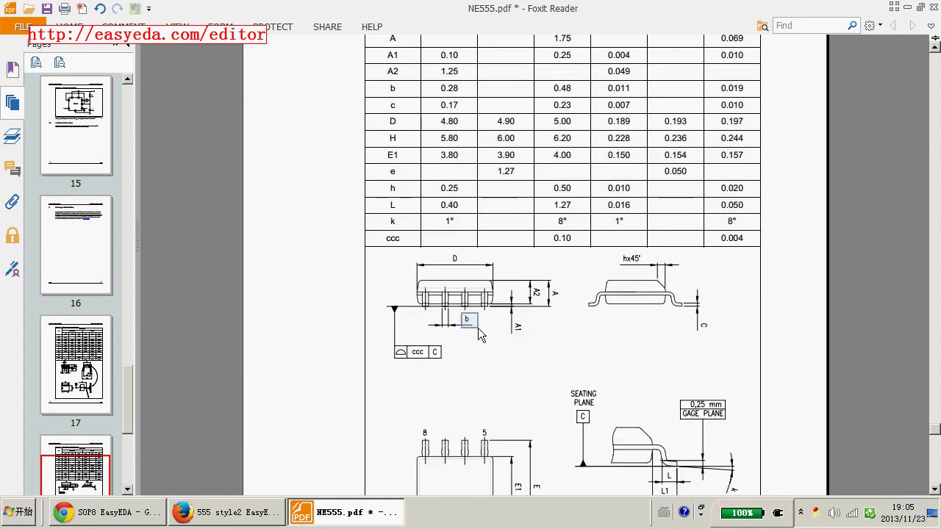
scroll(489, 346, "up", 2)
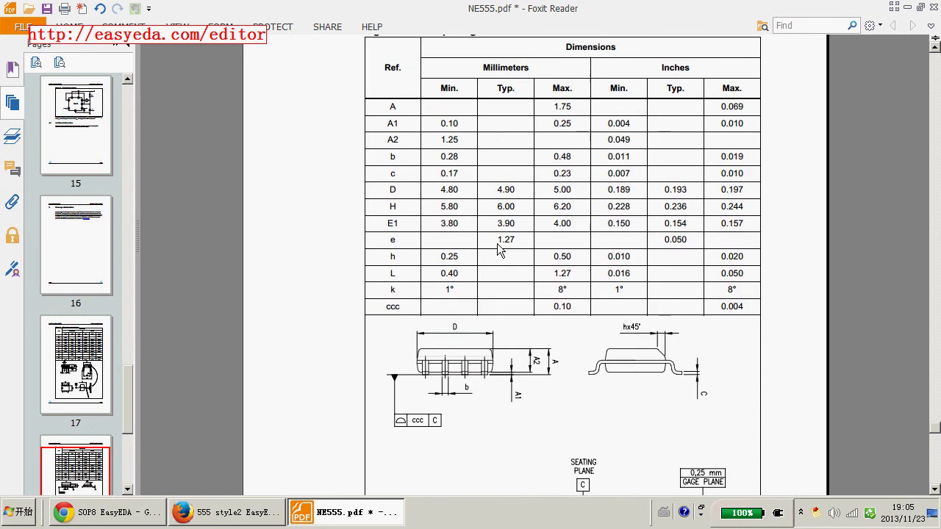
mouse_move(752, 154)
left_mouse_down()
mouse_move(599, 158)
mouse_move(744, 157)
left_mouse_up()
Switch to EasyEDA, activate TopLayer and place a pad outside the outline's upper-left corner at about X -44 mil, Y 18 mil
left_click(235, 513)
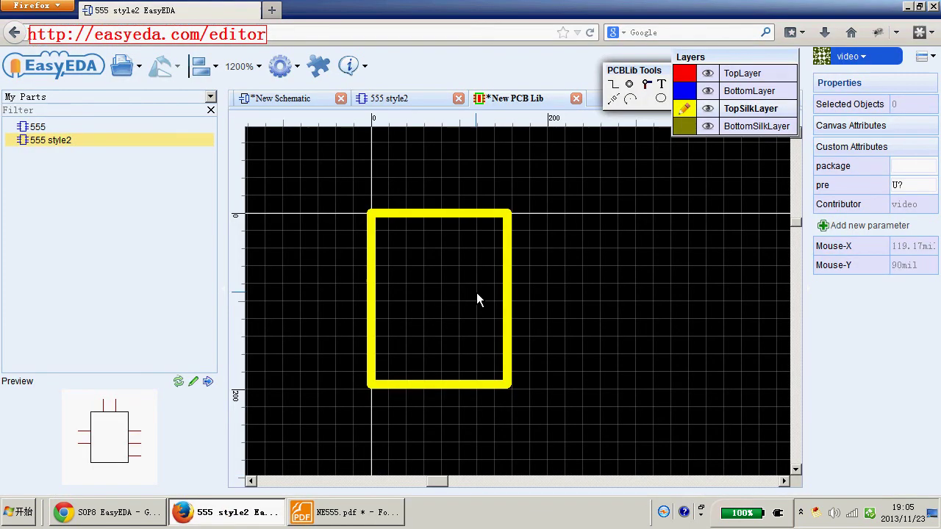
left_click(686, 79)
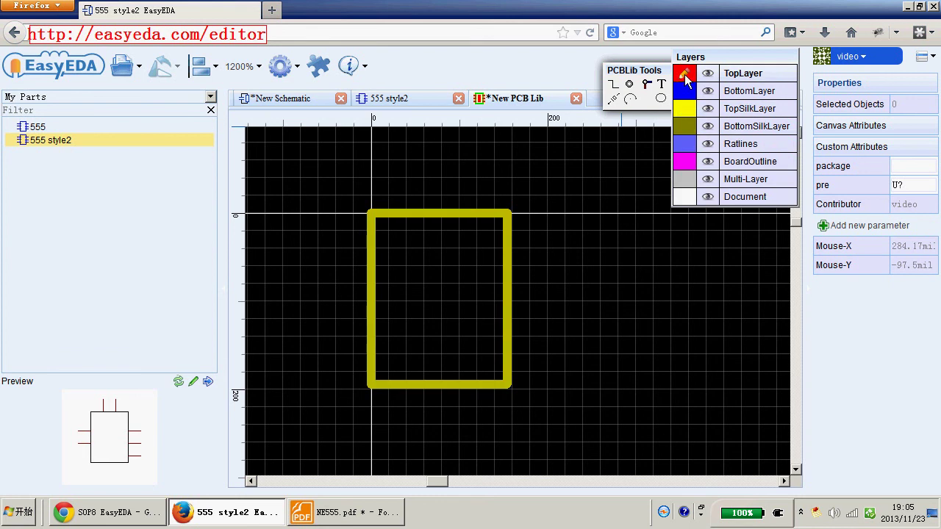
left_click(629, 84)
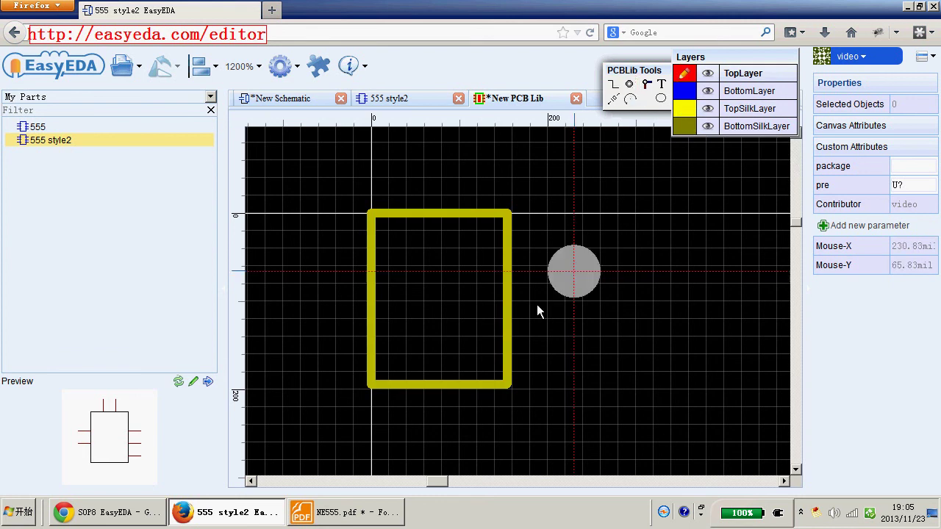
left_click(332, 229)
right_click_drag(313, 307, 338, 309)
Set the pad's hole diameter to 0 mil, its shape to Rectangle and its layer to TopLayer
left_click(355, 255)
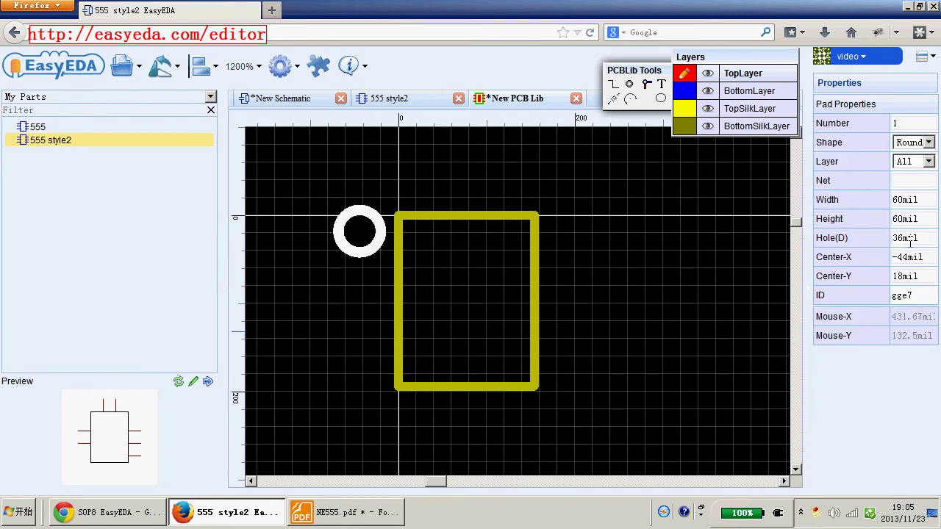
left_click_drag(921, 239, 898, 239)
key("Return")
left_click(915, 142)
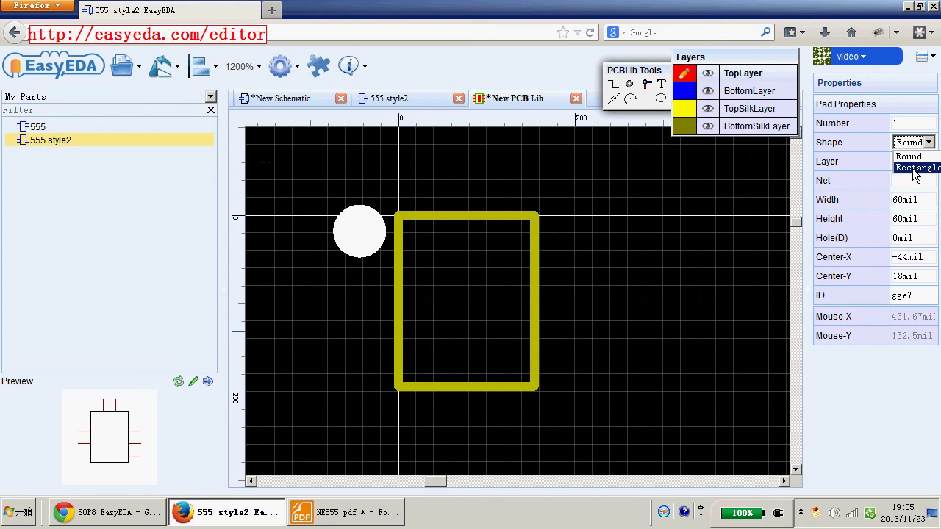
left_click(914, 169)
left_click(915, 161)
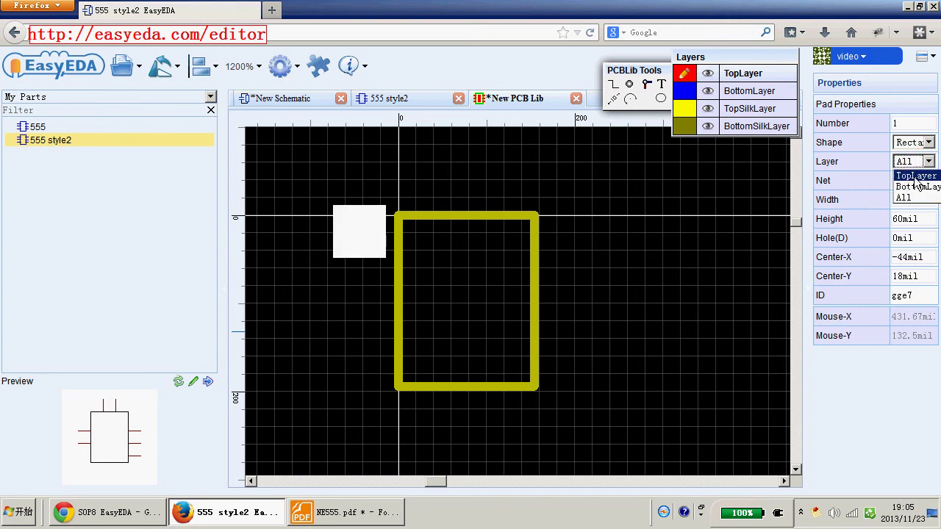
left_click(917, 177)
left_click(340, 267)
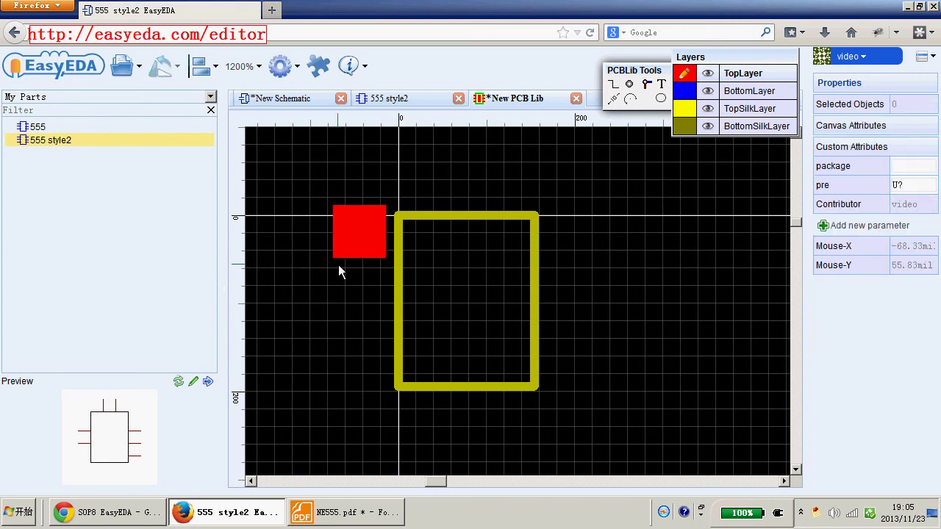
Set the rectangular pad's width to 40 mil and its height to 18 mil
left_click(362, 231)
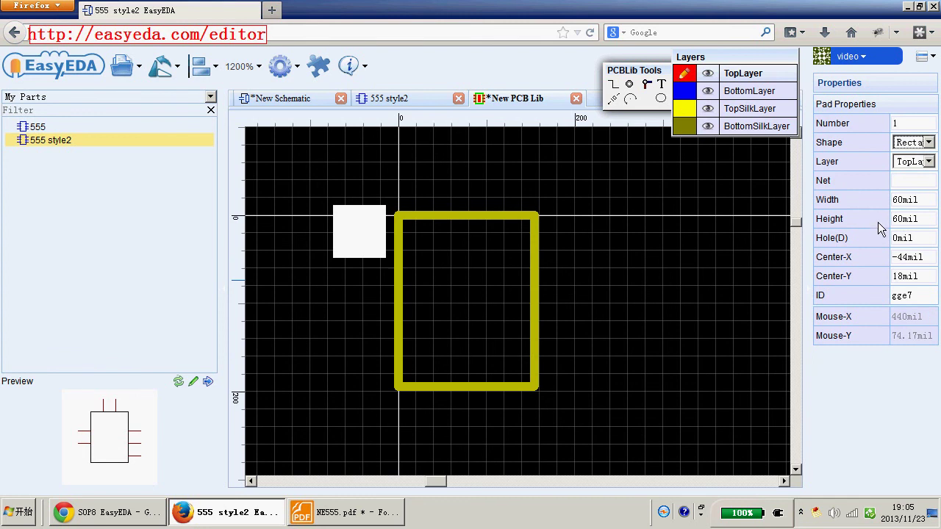
left_click(902, 200)
type("6")
type("40")
left_click(910, 221)
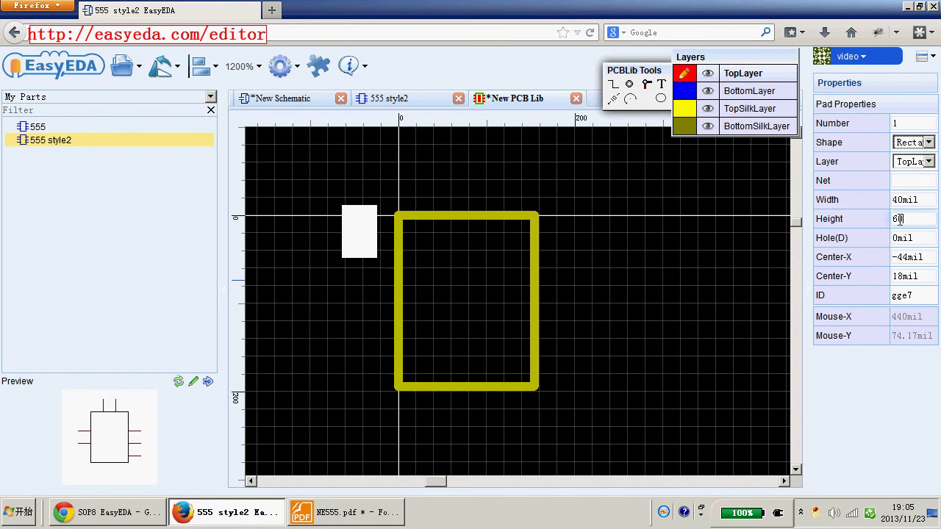
double_click(898, 218)
key("Return")
left_click(305, 289)
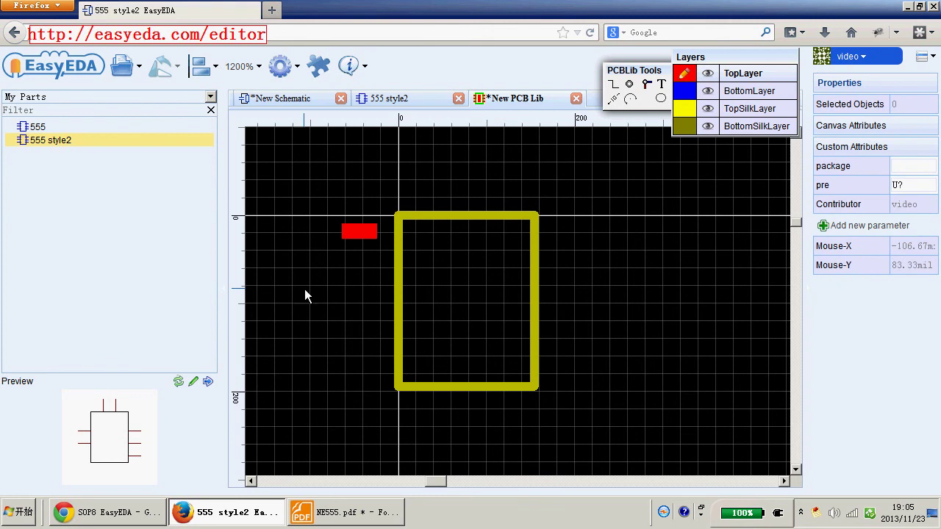
Move the pad against the outline's left edge, centred at about X -24 mil, Y 20 mil, and check its centre coordinates
scroll(304, 289, "up", 2)
left_click_drag(397, 201, 426, 198)
left_click(424, 253)
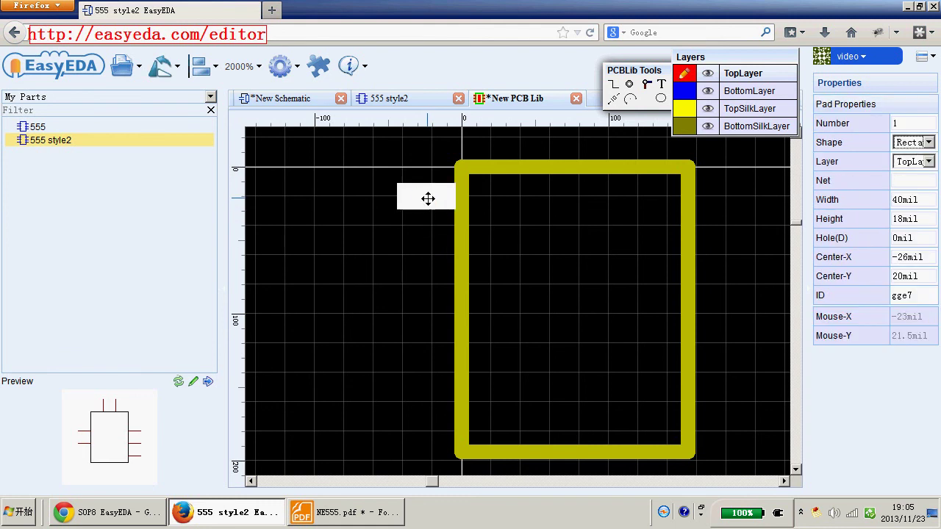
left_click(407, 254)
left_click(417, 207)
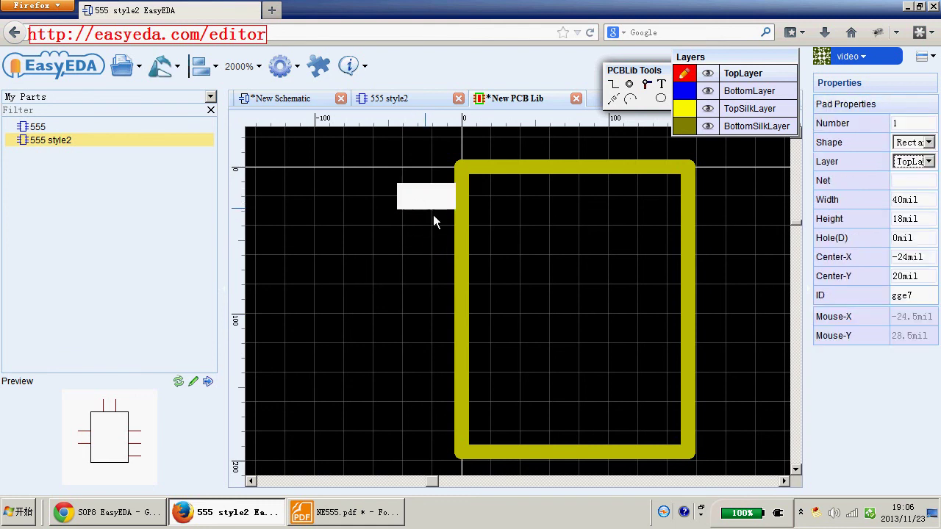
left_click(411, 238)
left_click(424, 197)
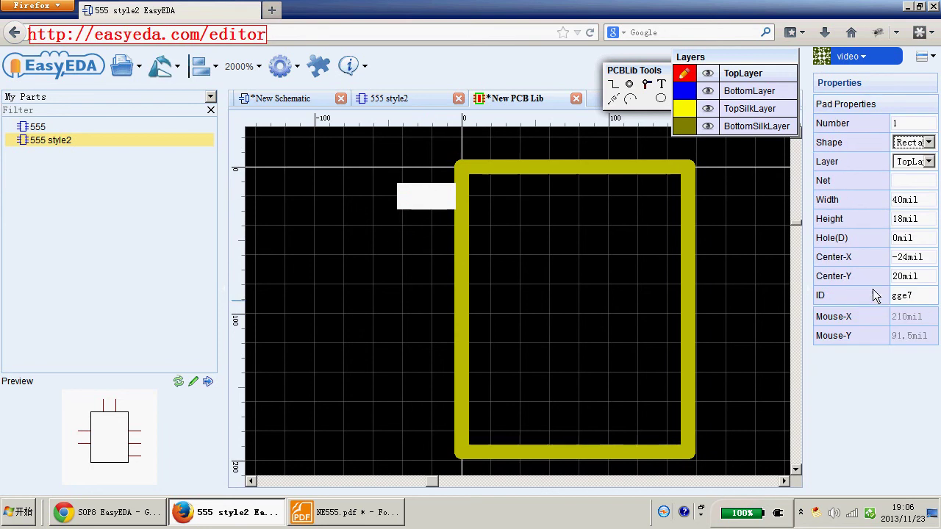
left_click(895, 279)
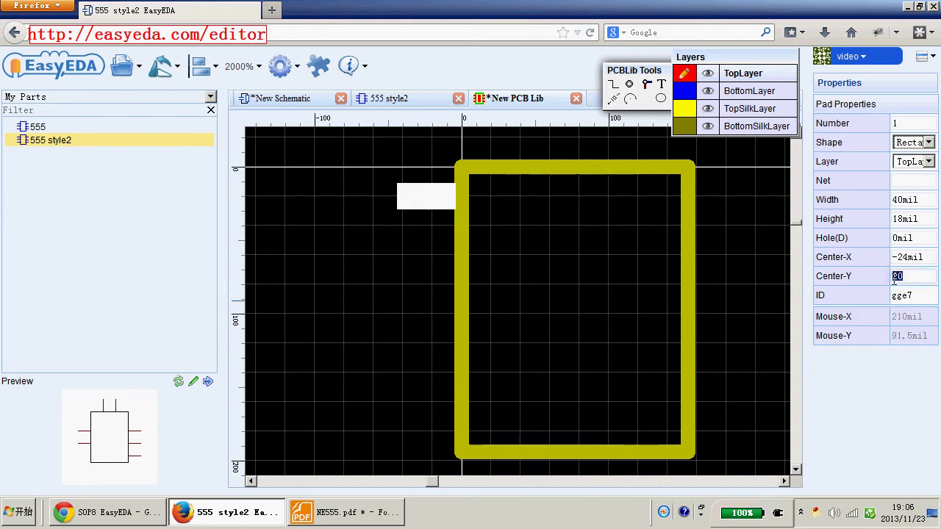
left_click(878, 297)
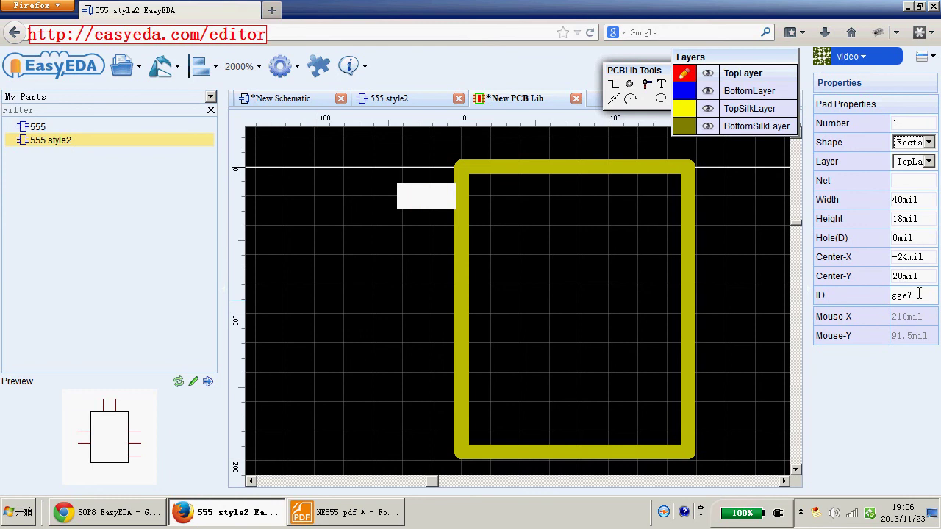
Switch to NE555.pdf in Foxit Reader and look up the pin pitch e in the SO8 outline drawing and dimension table
left_click(345, 512)
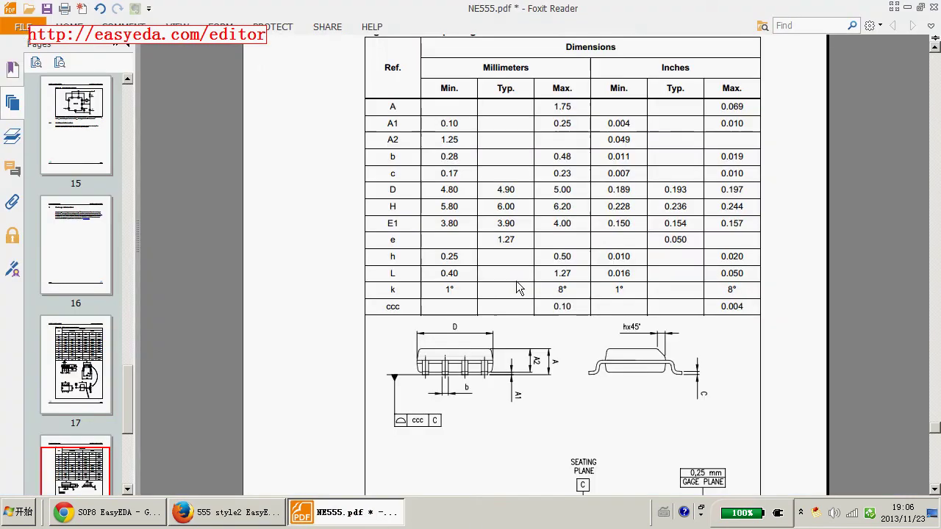
left_click(230, 522)
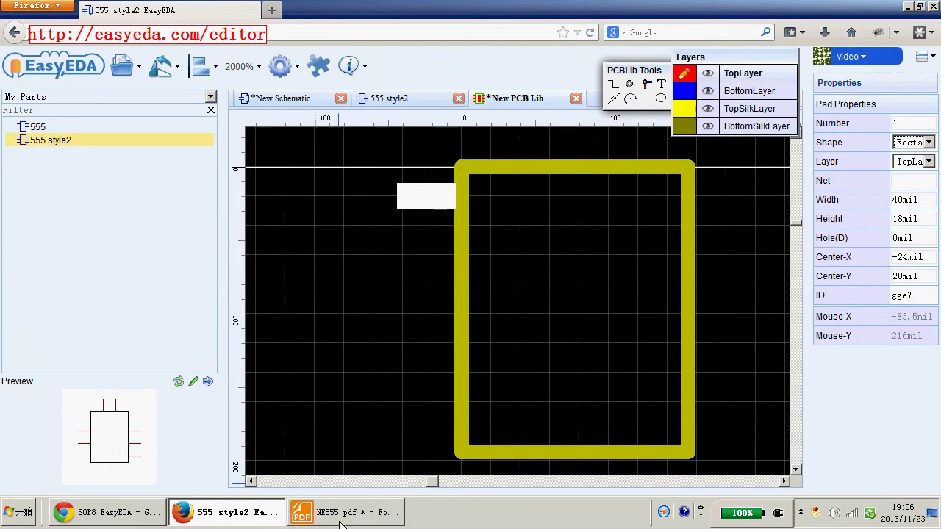
left_click(346, 513)
scroll(482, 330, "down", 3)
scroll(483, 330, "down", 2)
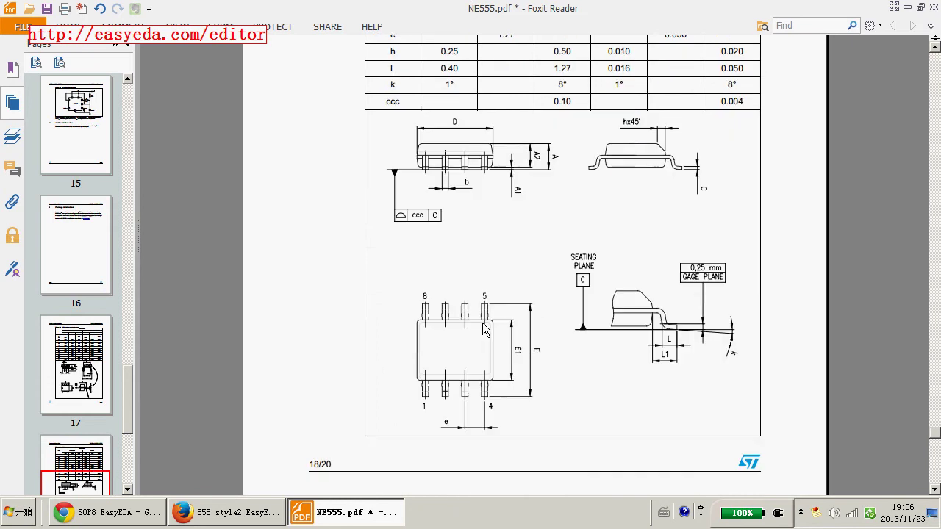
scroll(500, 422, "down", 2)
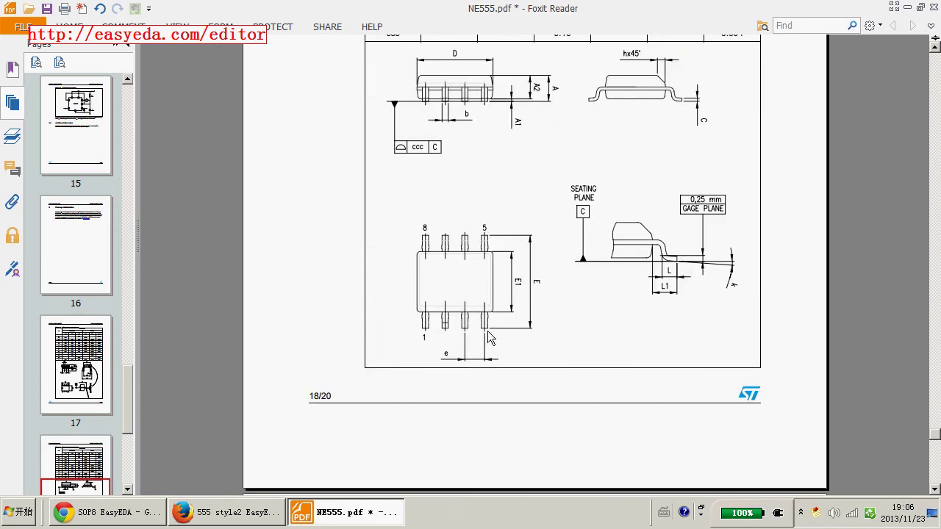
left_click_drag(457, 358, 444, 353)
scroll(444, 352, "up", 10)
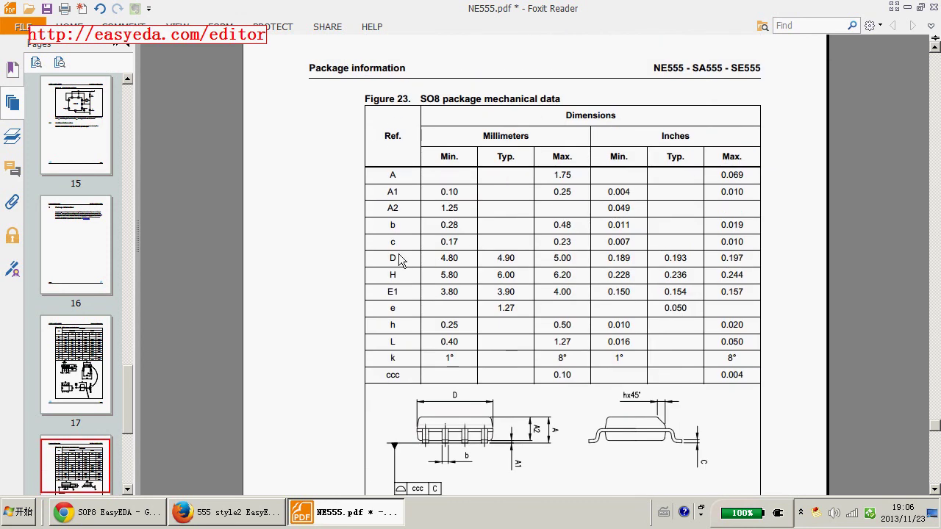
Look up the typical inch value of the pin pitch e in the SO8 package dimension table
left_click(397, 308)
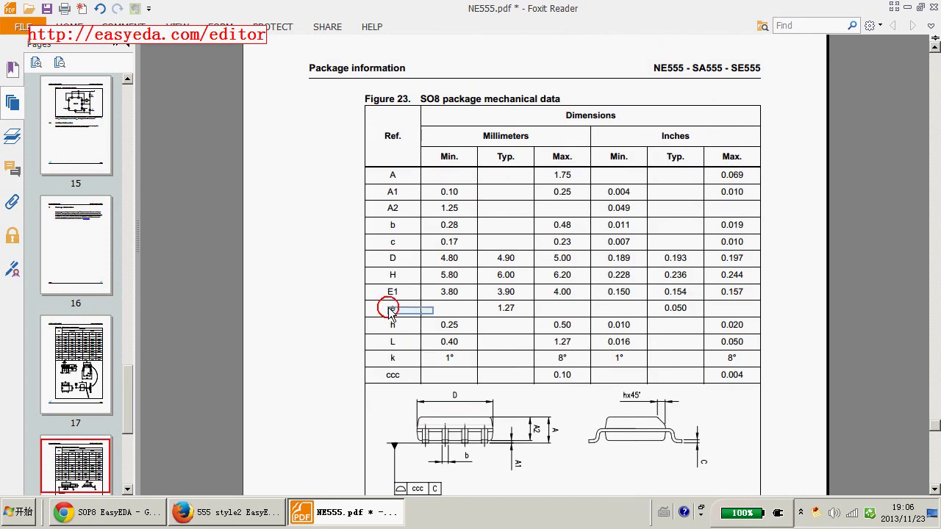
left_click(688, 309)
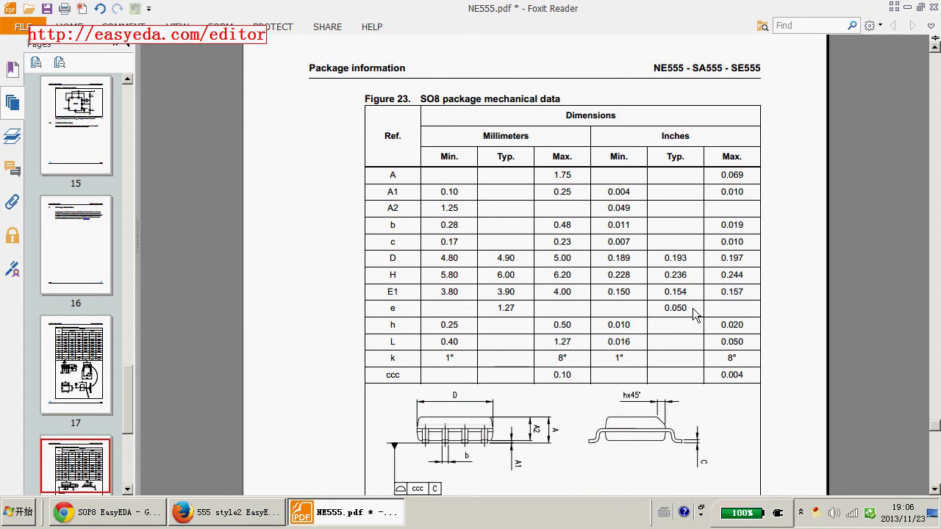
left_click(691, 311)
Switch back to the EasyEDA footprint in Firefox and place a second pad below the first, centred at about X -26 mil, Y 60 mil
left_click(243, 513)
left_click(410, 343)
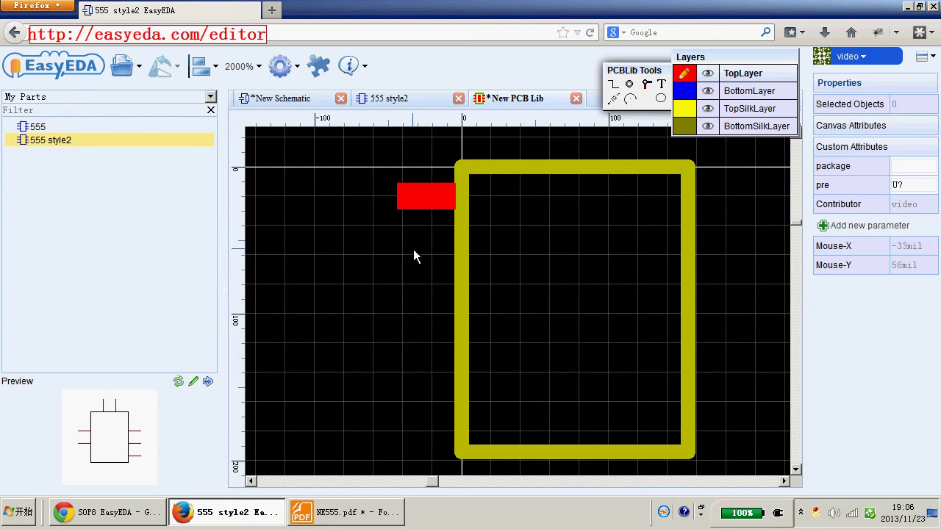
key("ctrl+v")
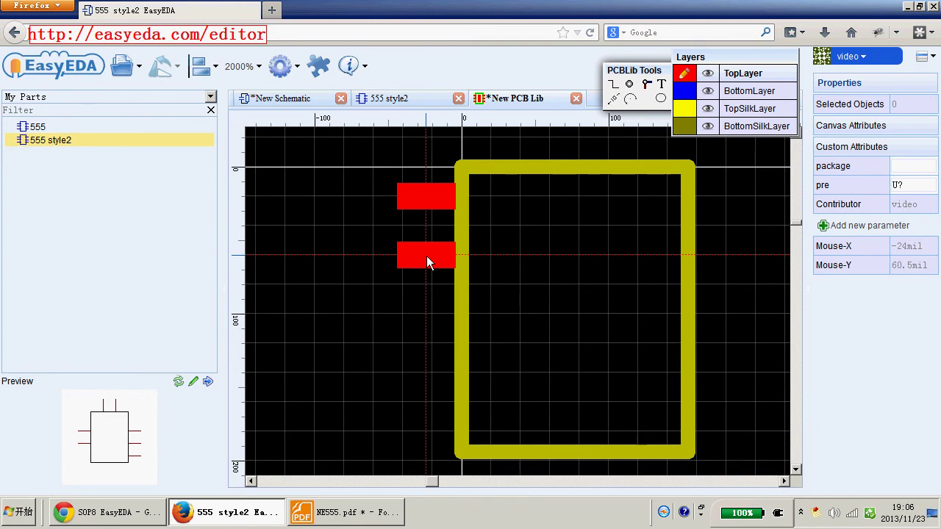
left_click(427, 256)
Check the first pad's centre coordinates and set the second pad's Center-Y to 70 mil
left_click(428, 200)
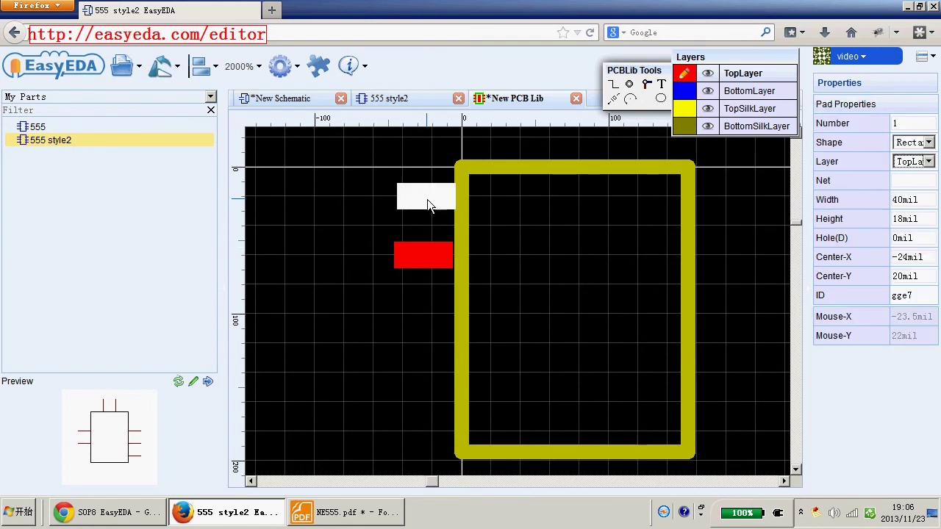
left_click(419, 250)
left_click(897, 276)
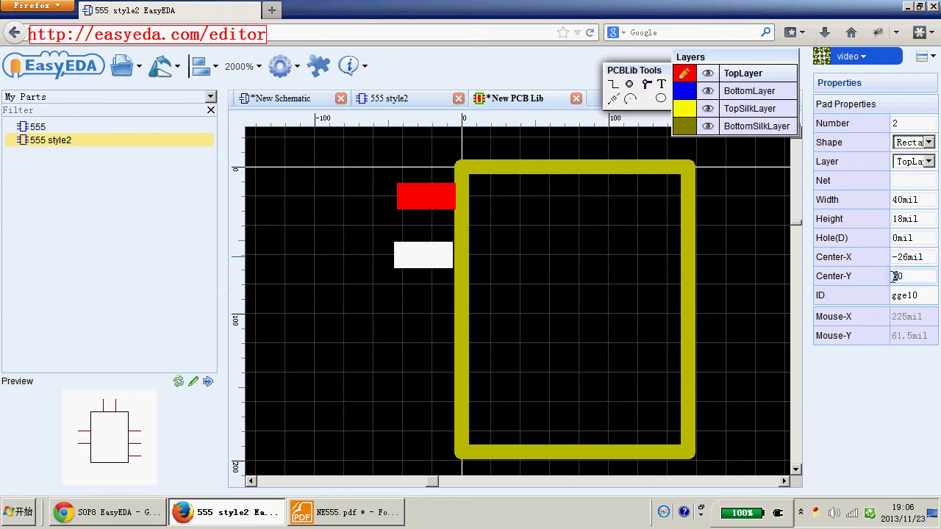
type("70")
key("Return")
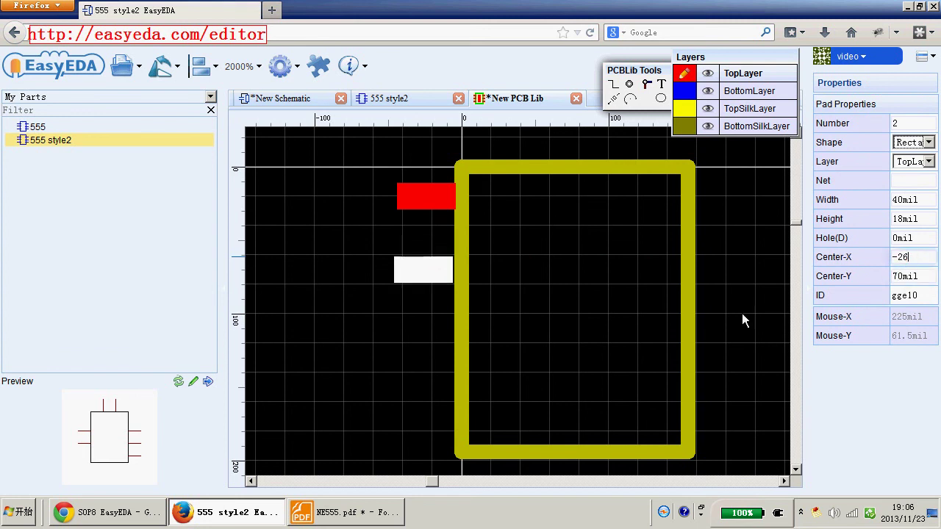
left_click(739, 309)
Place a third pad below the second on the outline's left side and set its Center-Y to 120 mil
scroll(418, 333, "down", 1)
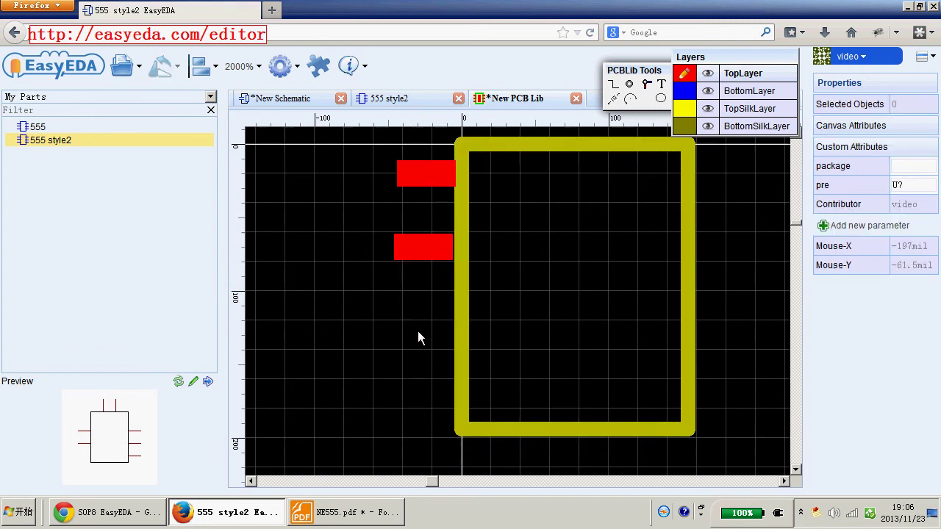
key("p")
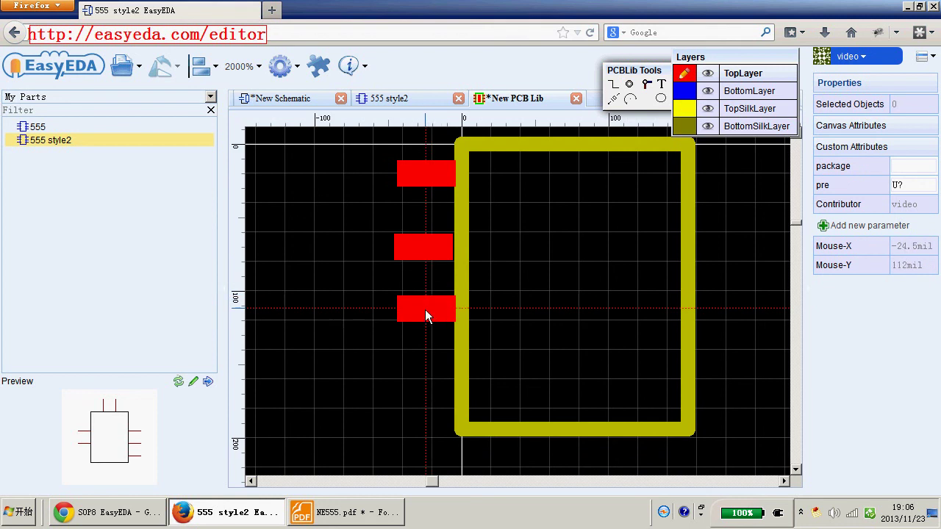
left_click(422, 316)
key("Escape")
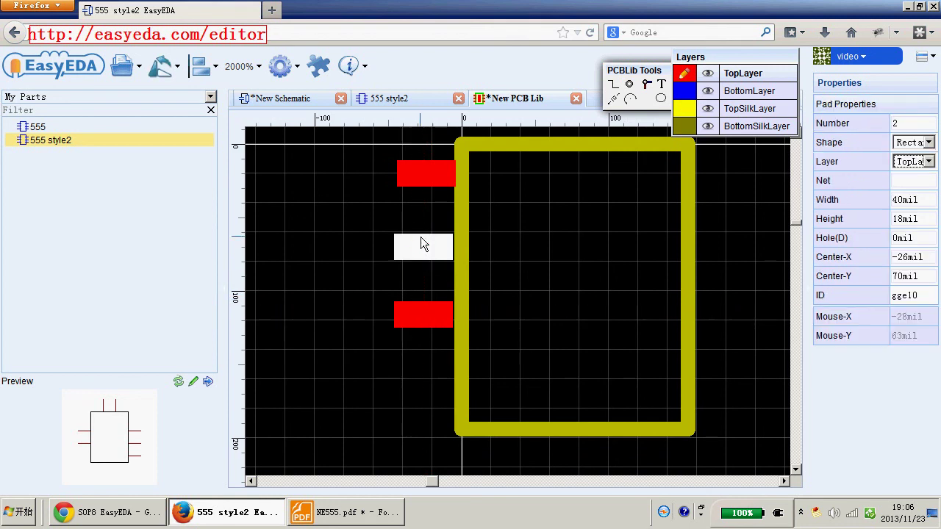
left_click(904, 276)
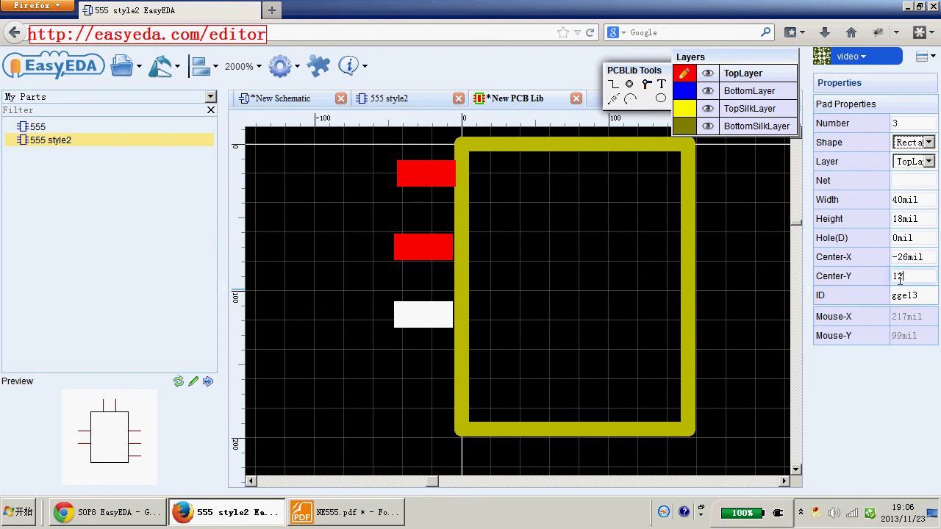
key("Return")
left_click(423, 375)
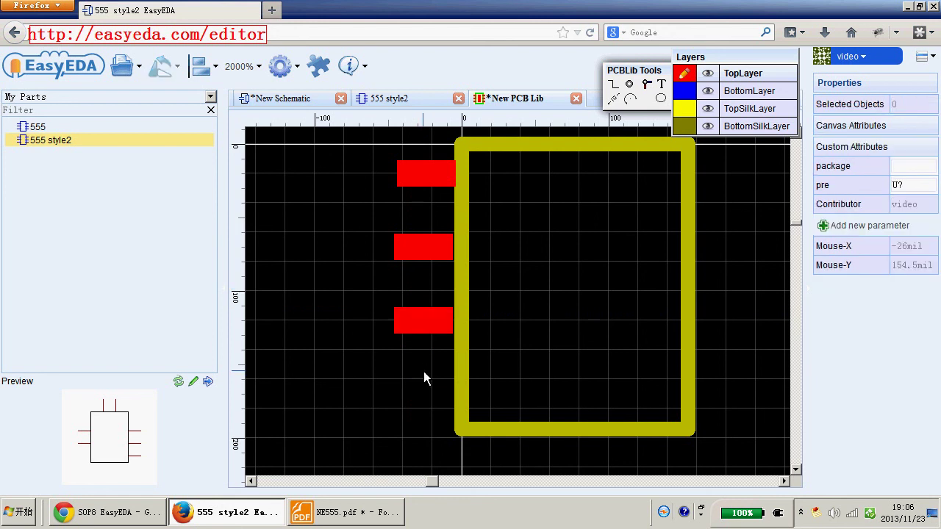
Place a fourth pad below the third on the outline's left side and set its Center-Y to 170 mil
key("p")
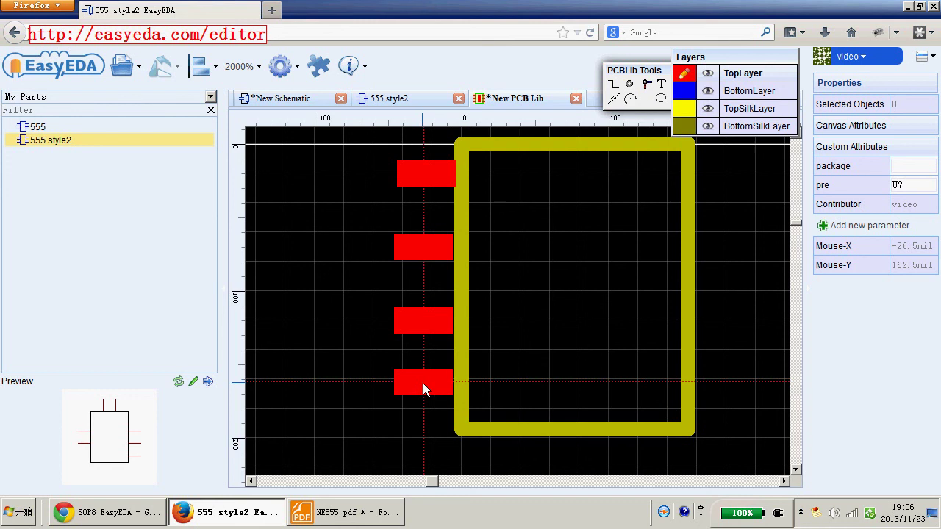
left_click(422, 383)
left_click(424, 321)
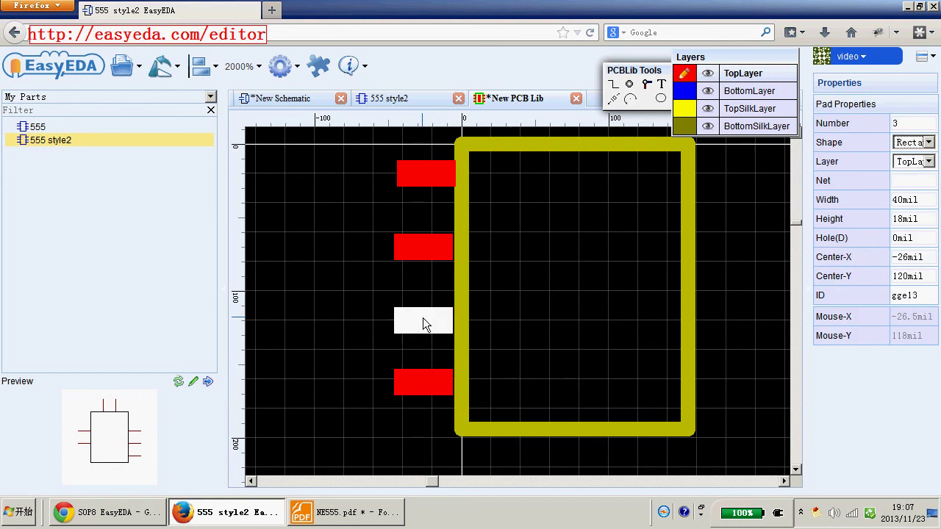
left_click(423, 383)
left_click(919, 276)
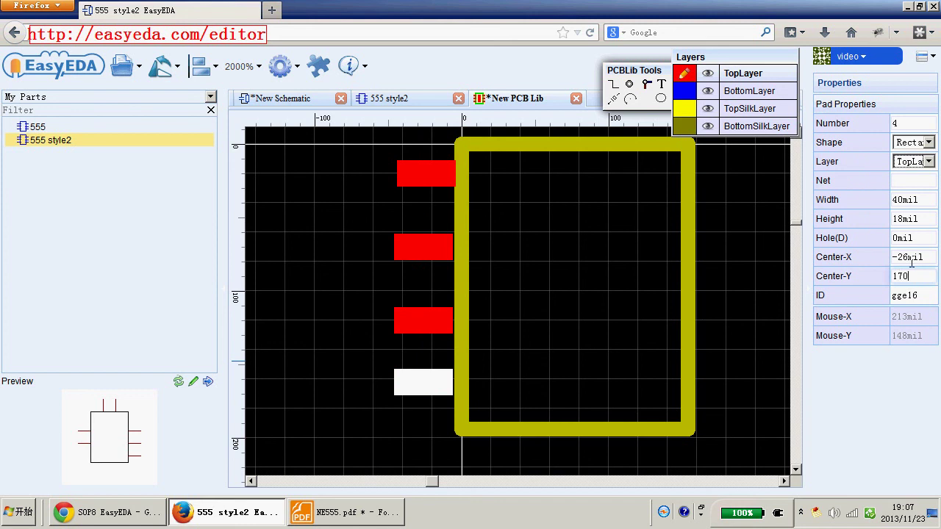
type("170")
left_click(909, 258)
Select all four pads on the outline's left side and align them right
left_click(396, 371)
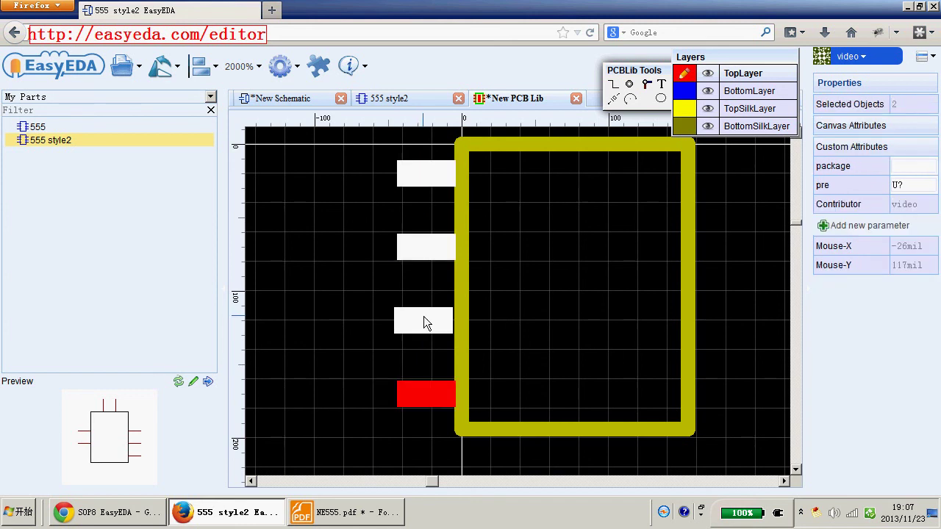
left_click(424, 392, "ctrl")
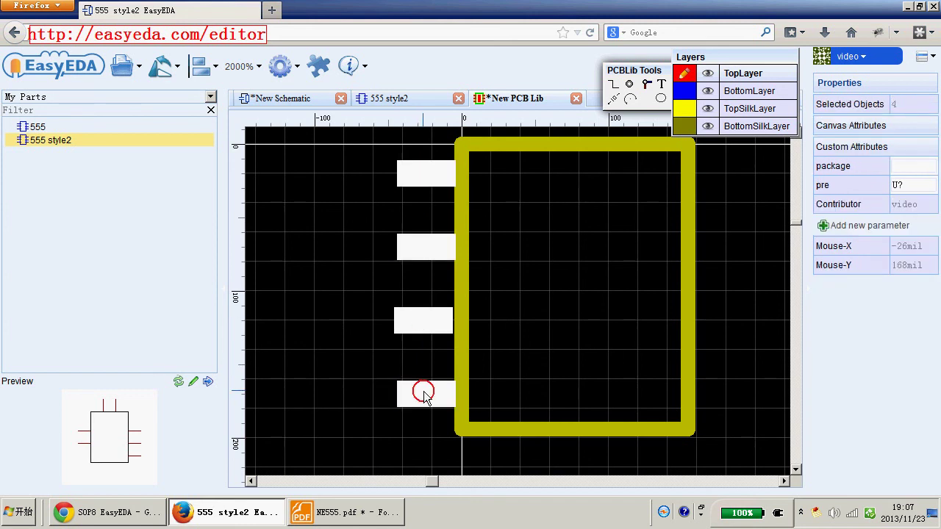
left_click(201, 66)
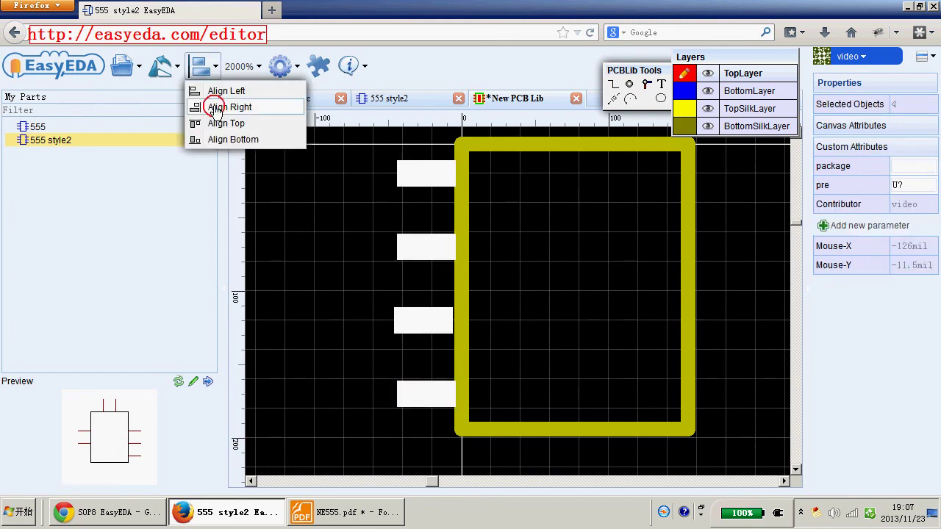
left_click(216, 107)
left_click(561, 312)
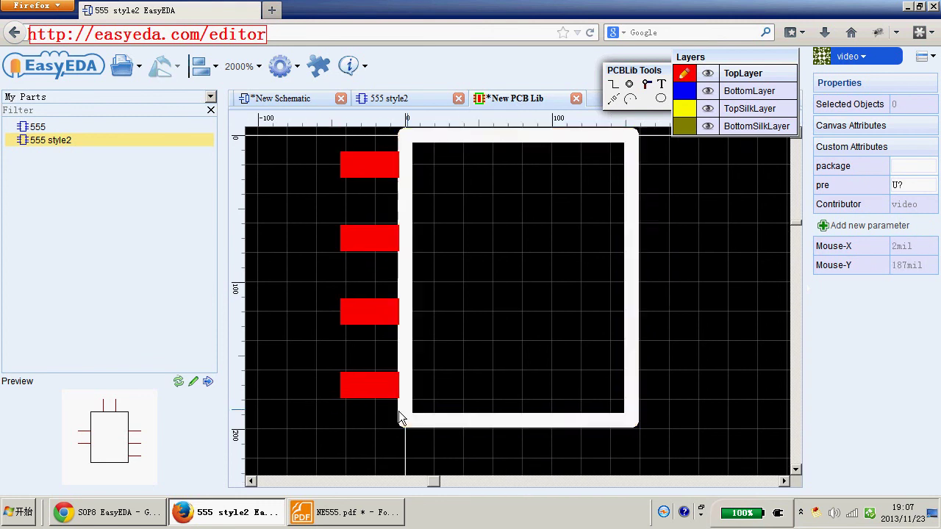
Place four more pads from bottom to top along the outline's right edge, at about X 180 mil, opposite the existing pads
scroll(653, 309, "down", 1)
right_click_drag(721, 307, 658, 310)
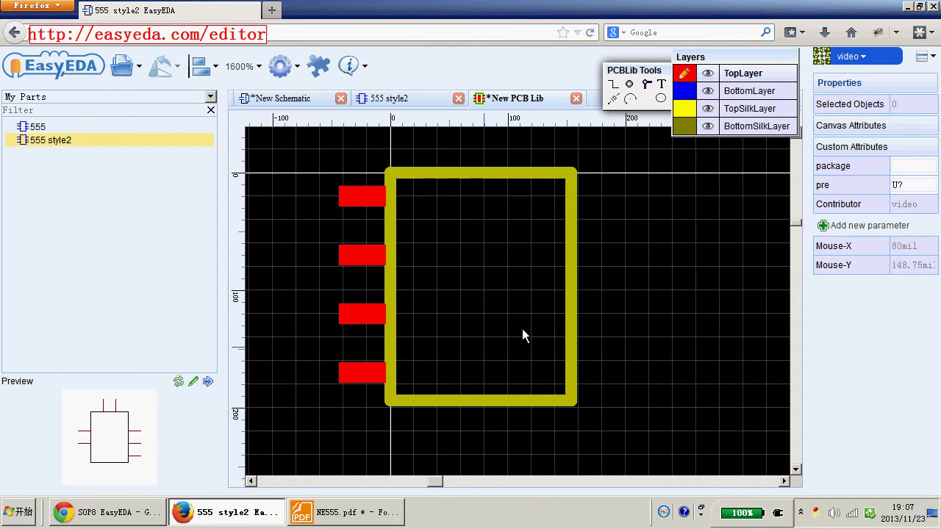
key("p")
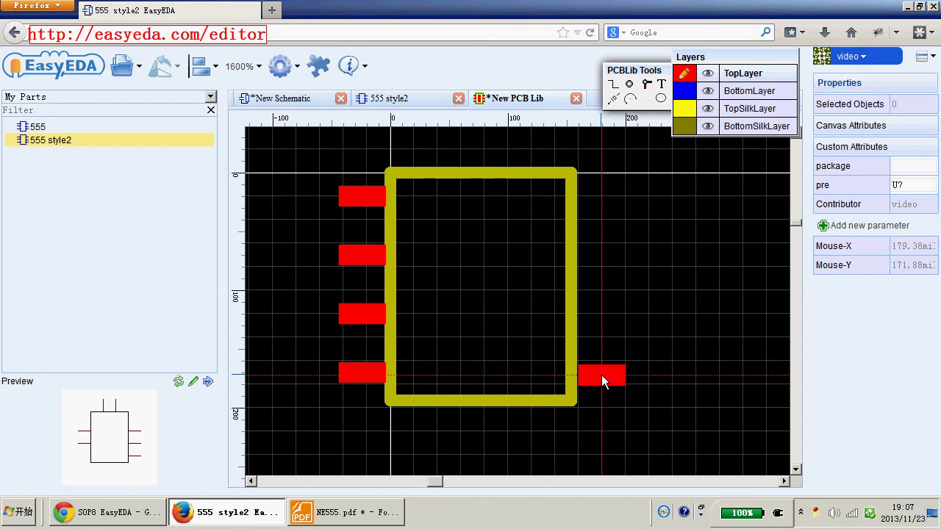
left_click(602, 375)
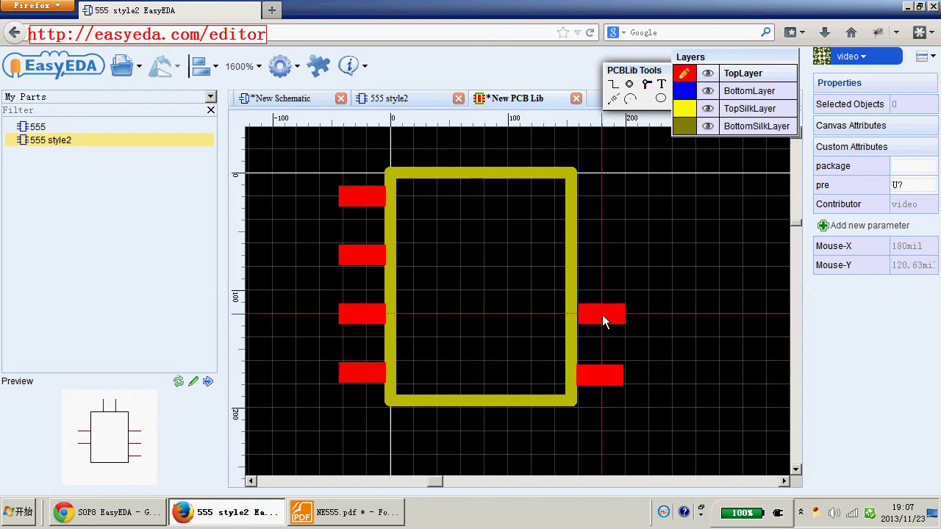
left_click(602, 315)
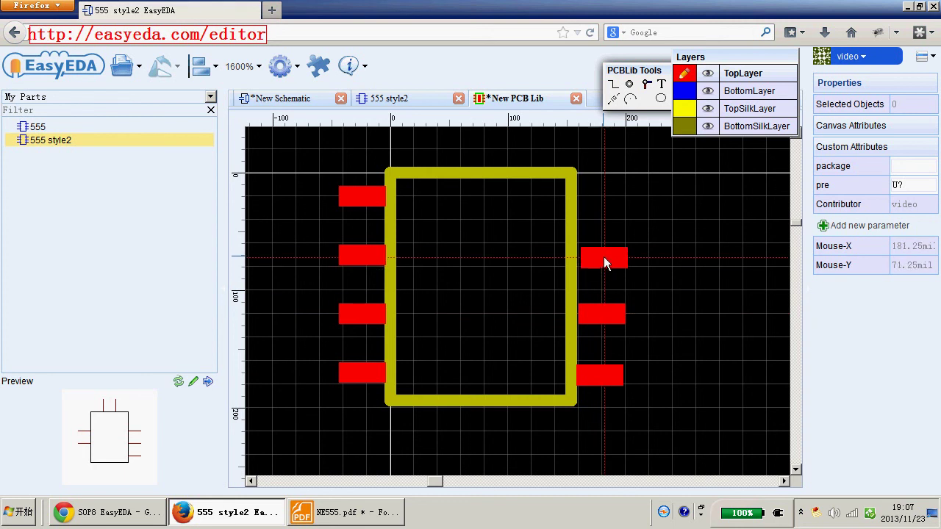
left_click(603, 252)
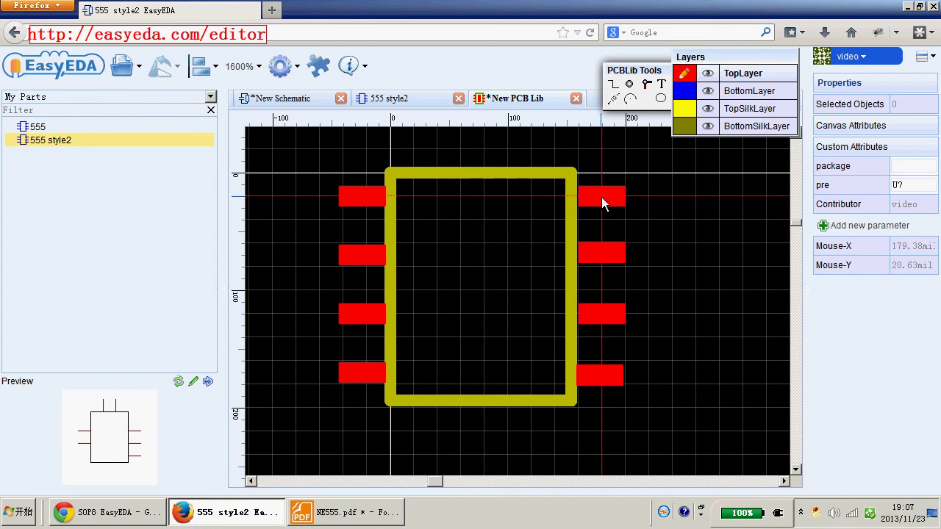
left_click(601, 198)
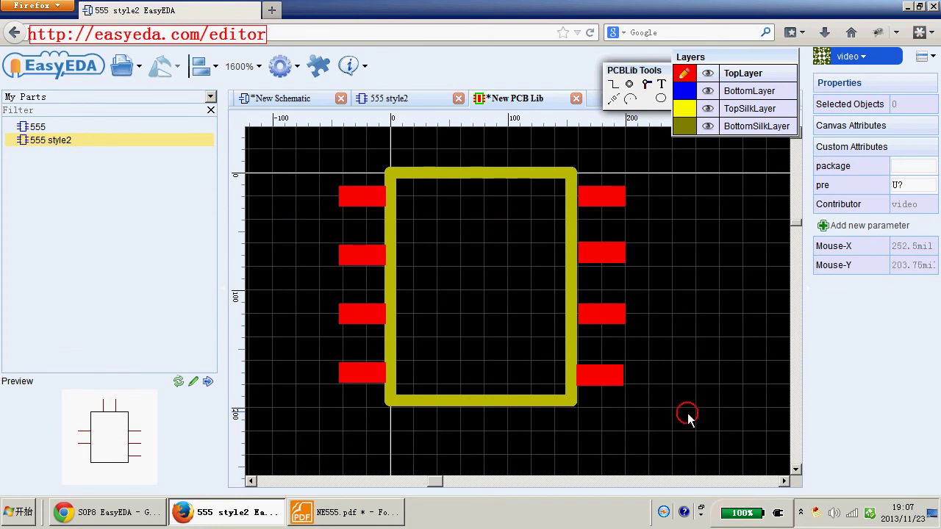
Select the four pads on the outline's right side and align them left
left_click_drag(686, 414, 598, 183)
left_click(243, 67)
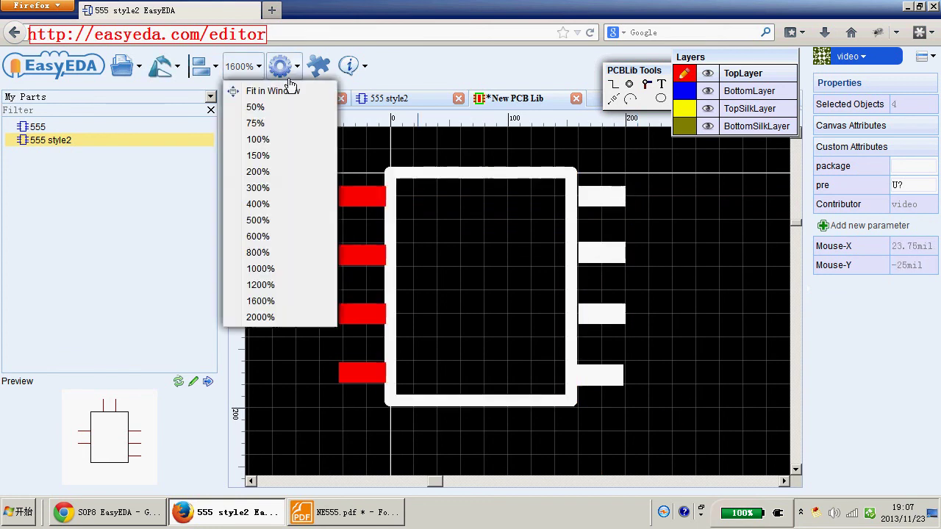
mouse_move(208, 66)
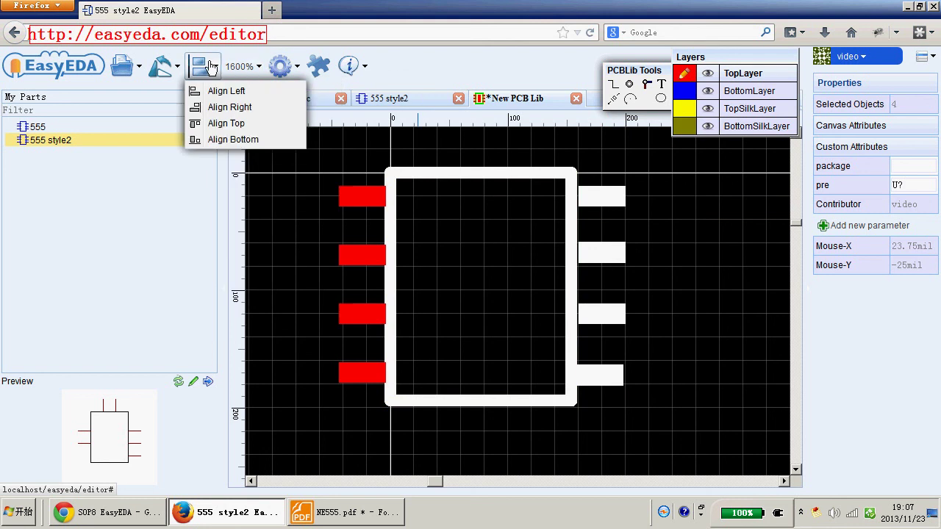
left_click(216, 91)
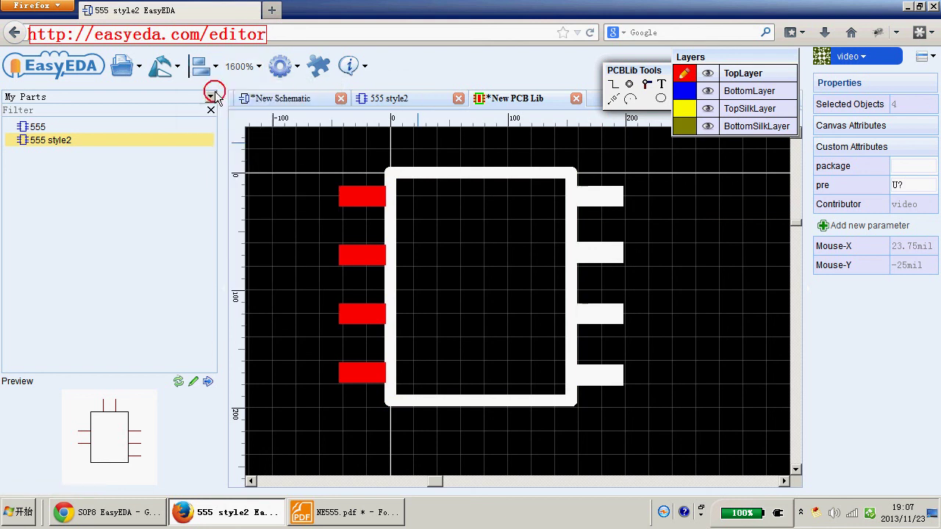
left_click(670, 327)
Align the uppermost pads on the outline's left and right sides by their tops
left_click(354, 197)
left_click(600, 196, "shift")
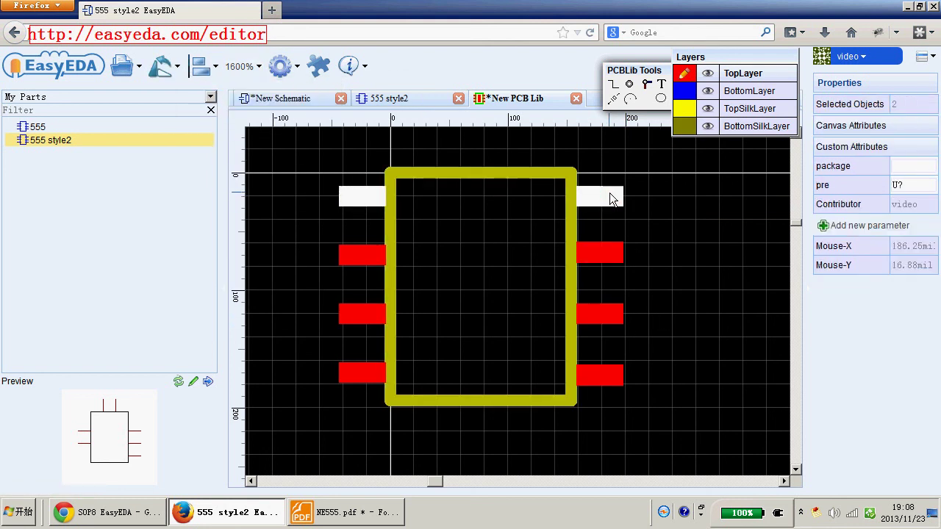
mouse_move(200, 66)
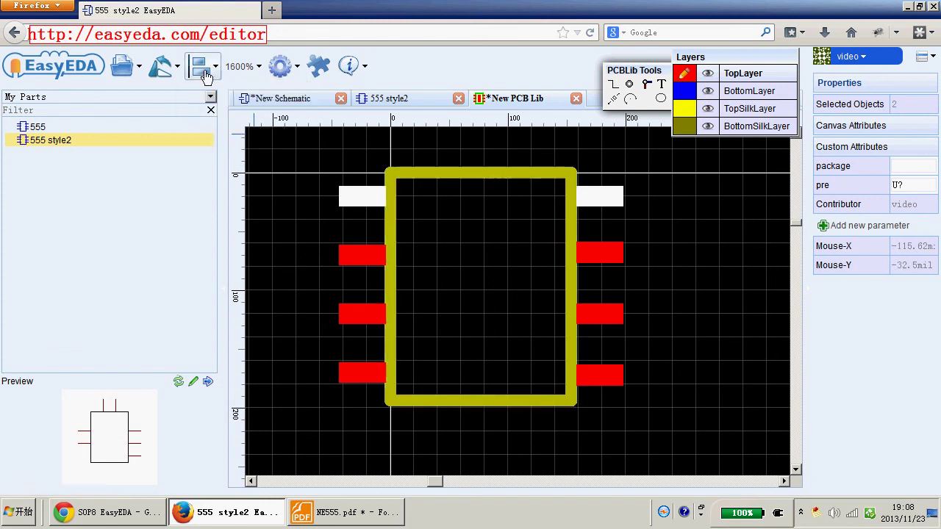
left_click(221, 124)
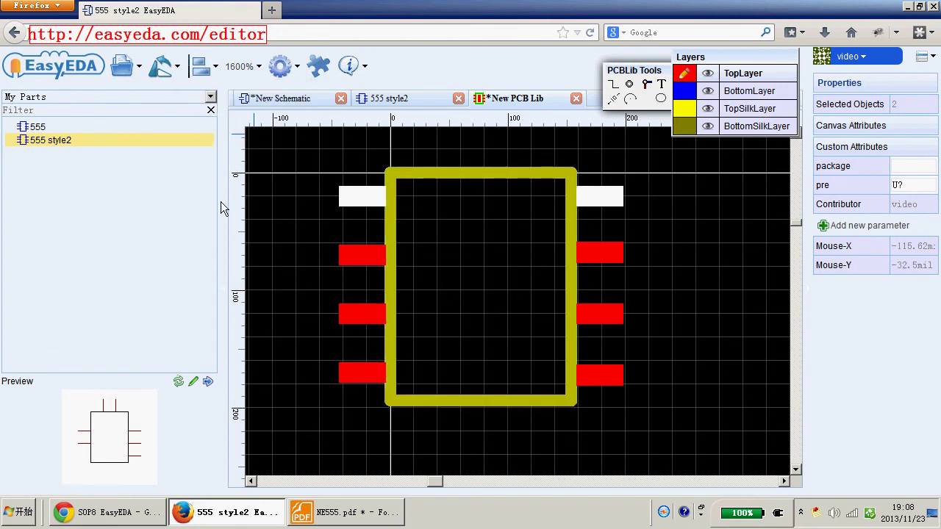
left_click(288, 198)
Check the Center-Y value of the uppermost pad on the outline's right side
left_click(597, 198)
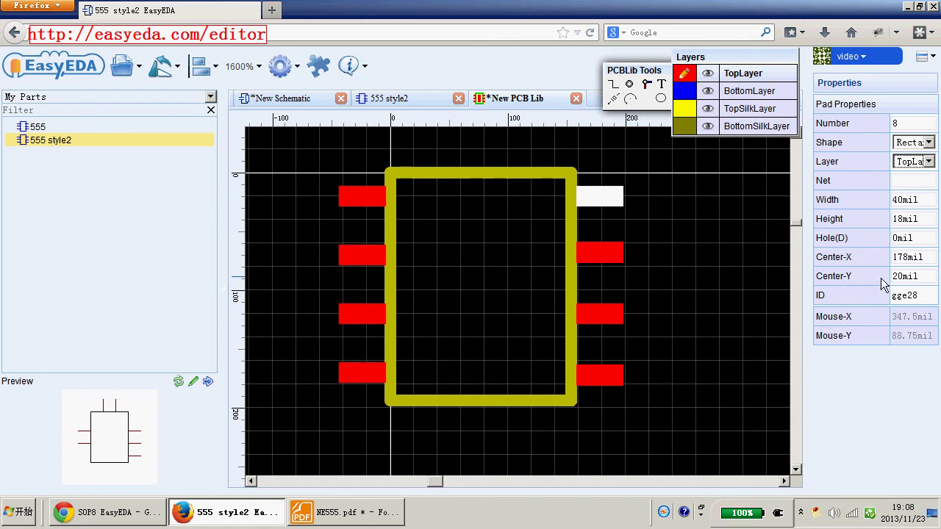
left_click(907, 276)
double_click(912, 277)
left_click(742, 275)
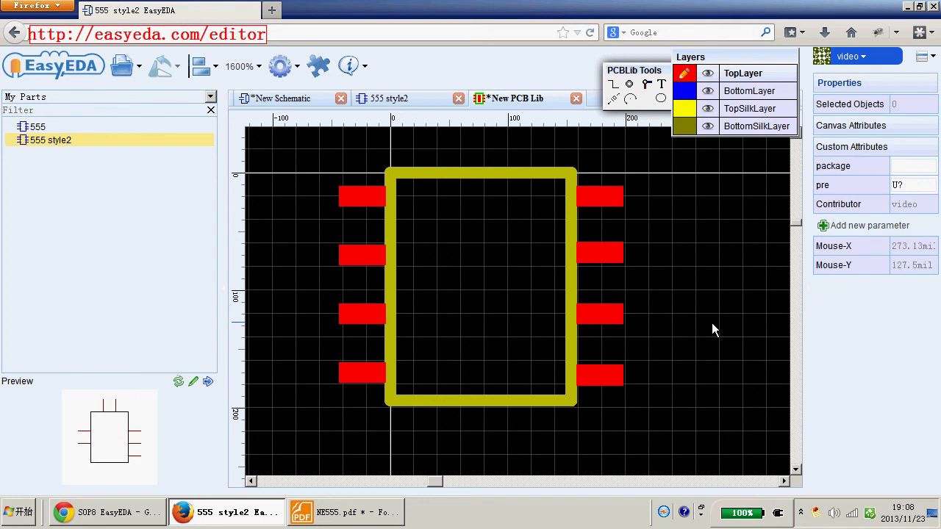
Measure the distance between the centres of the two uppermost pads on the outline's left side
left_click(922, 56)
mouse_move(877, 145)
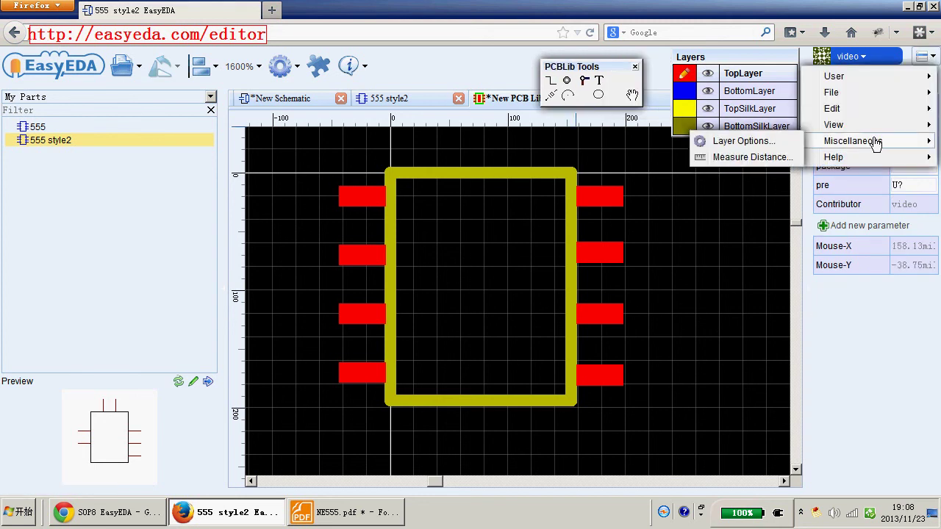
left_click(741, 159)
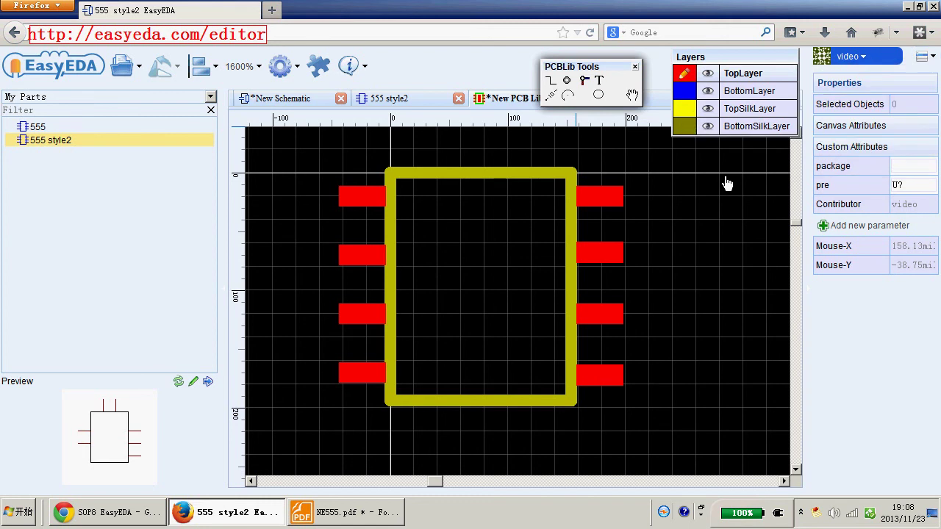
left_click(363, 194)
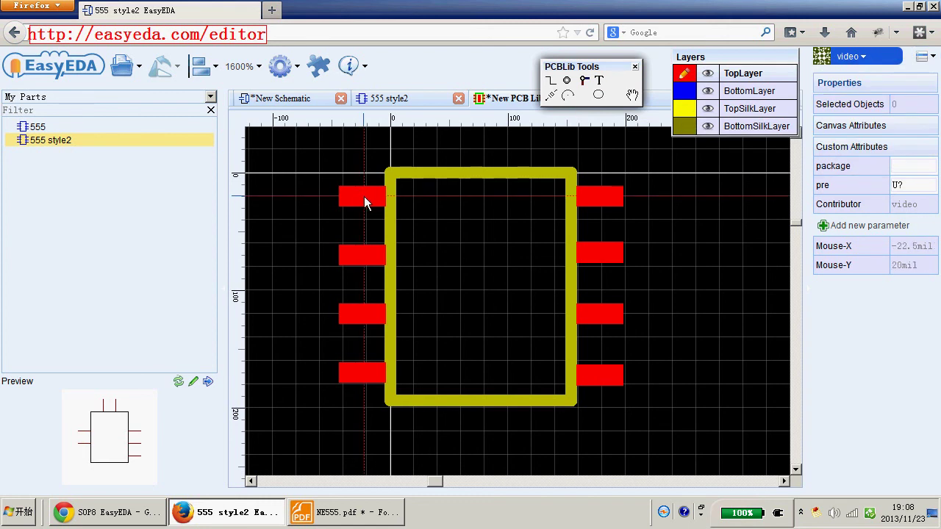
left_click(365, 255)
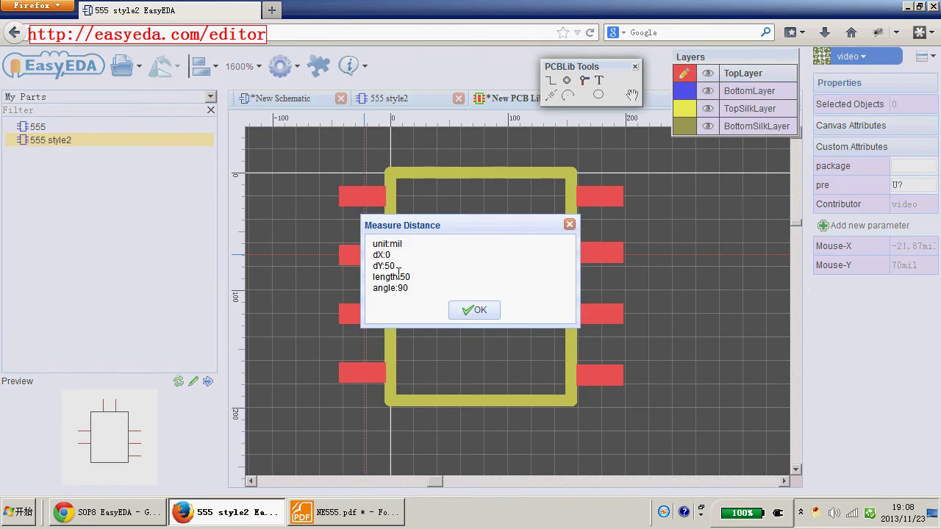
left_click_drag(397, 277, 410, 276)
left_click(484, 315)
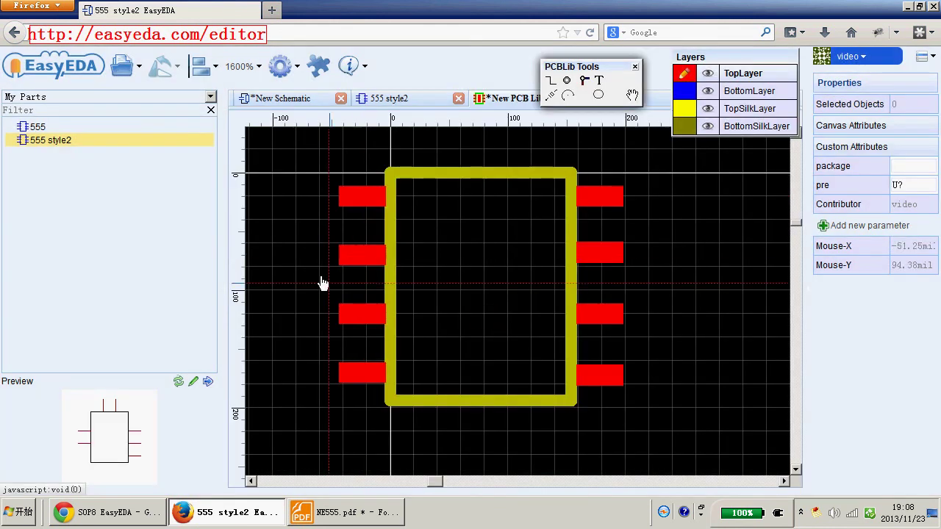
Measure the footprint outline's width along its upper edge and its height along its left edge
left_click(390, 172)
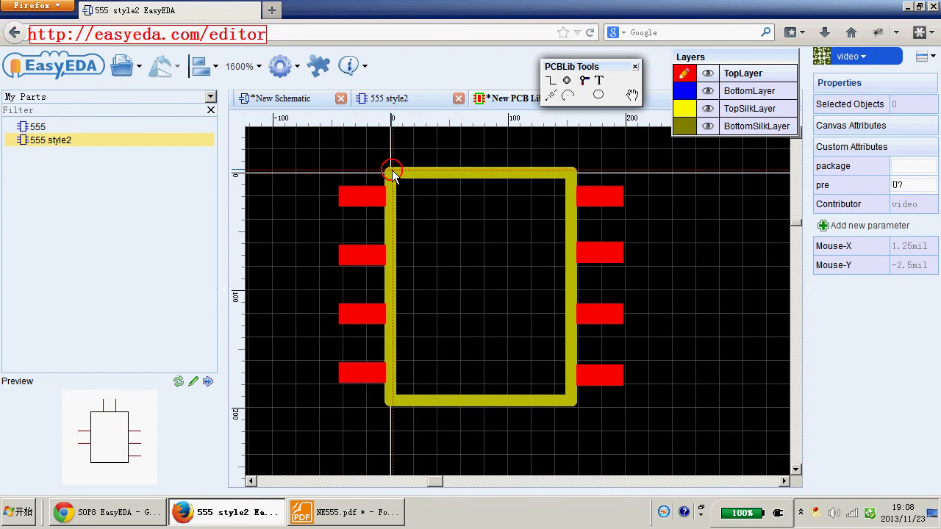
left_click(571, 172)
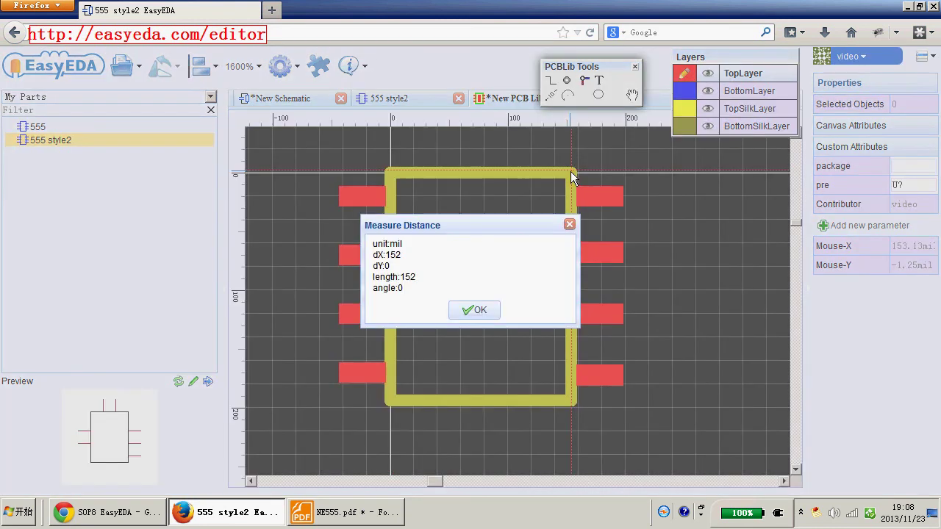
left_click(471, 309)
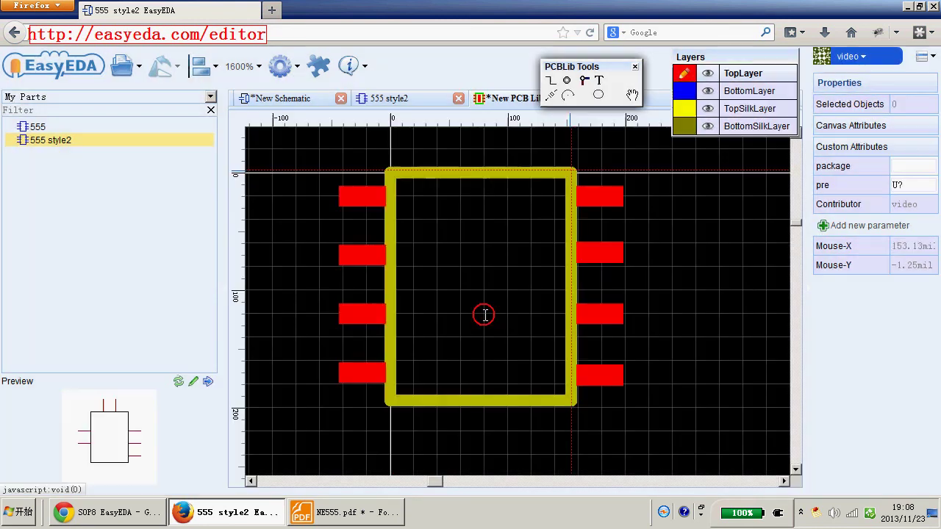
left_click(388, 173)
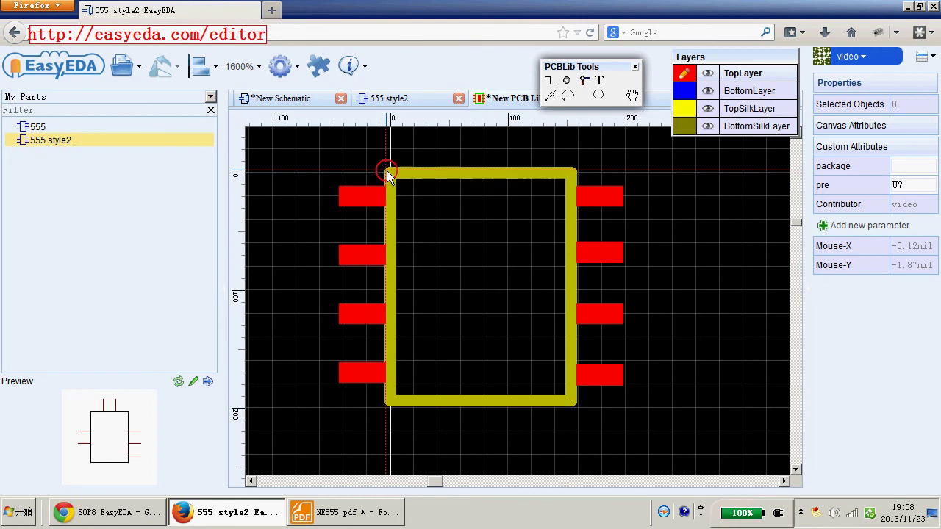
left_click(387, 398)
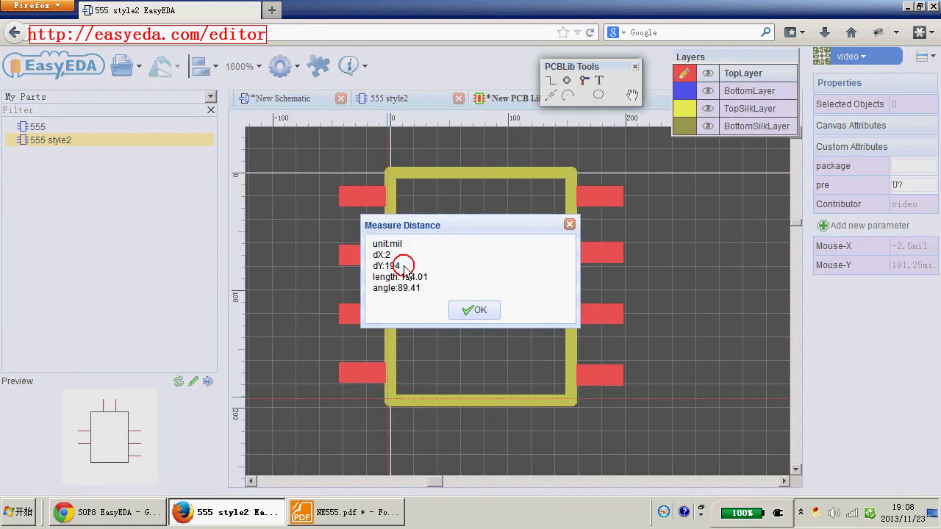
left_click(479, 311)
Draw a pin 1 marker circle of about 9 mil radius on TopSilkLayer, inside the outline's upper-left corner at about X 17, Y 23 mil
scroll(516, 330, "down", 2)
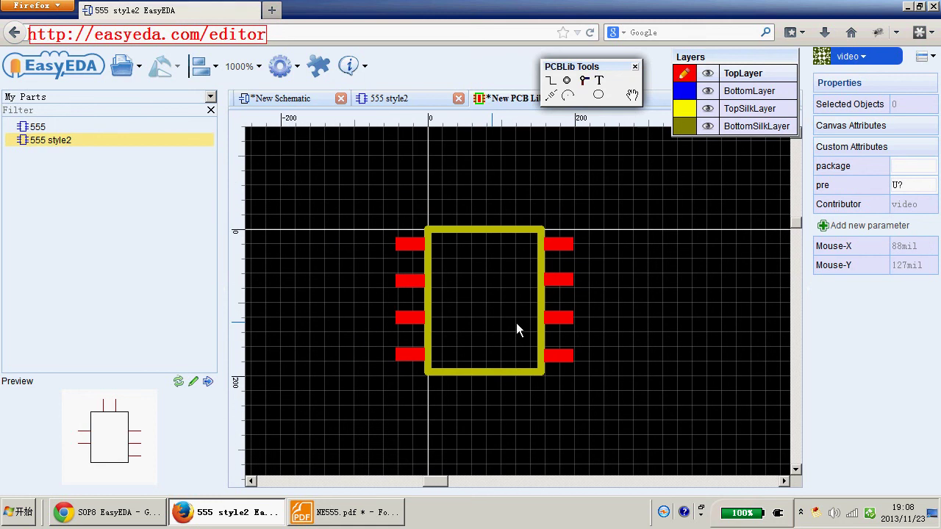
left_click(684, 109)
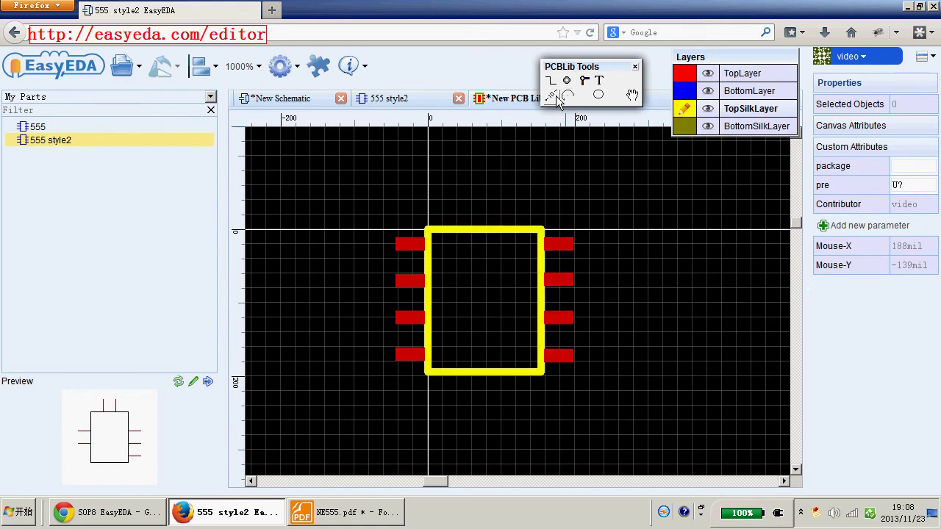
left_click(598, 95)
scroll(456, 254, "up", 1)
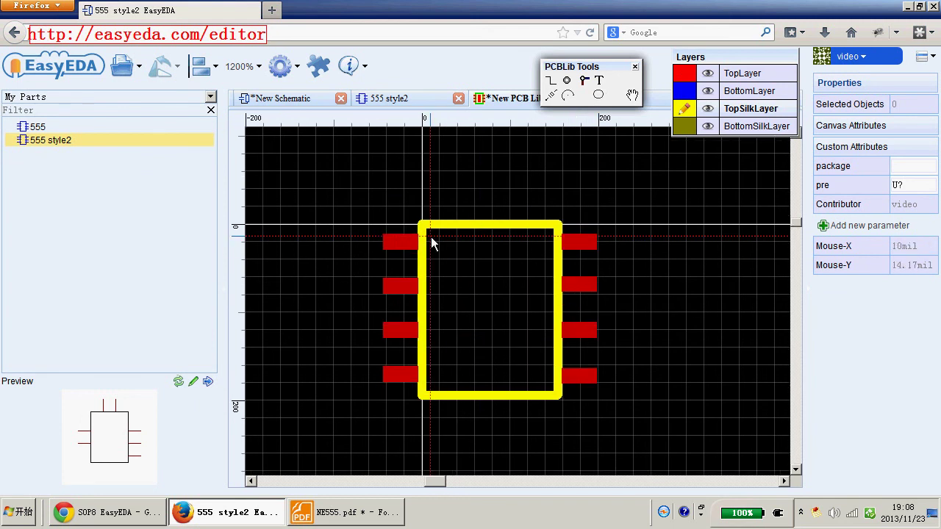
left_click(437, 244)
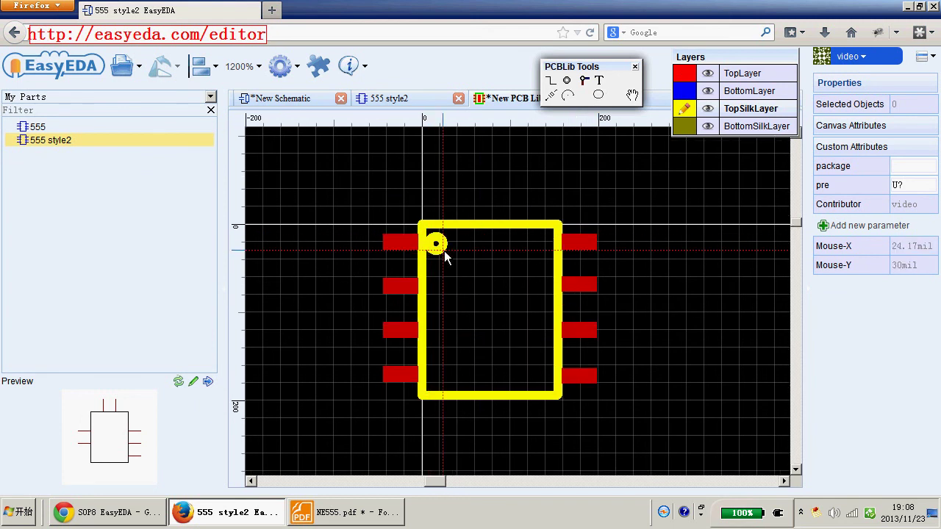
left_click(446, 254)
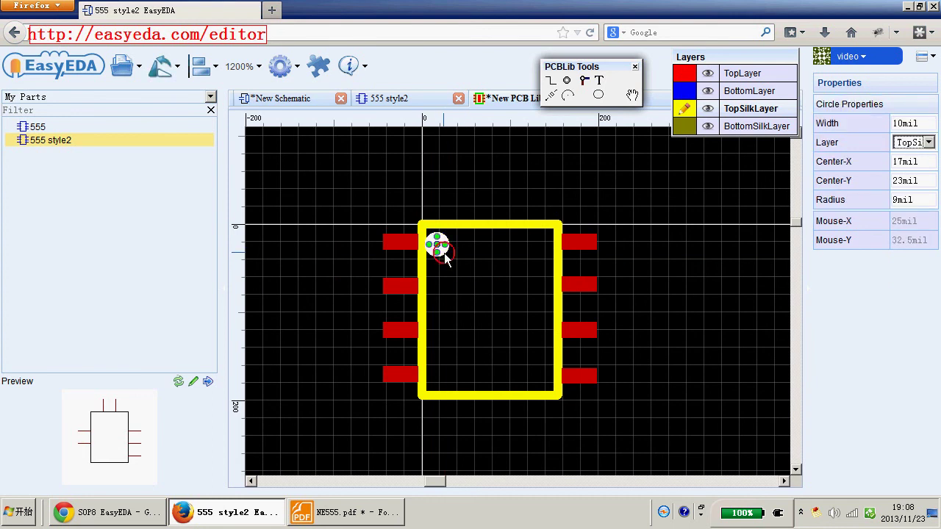
left_click(479, 302)
Compare the number of the footprint's upper-left pad with the GND pin's number in the 555 style2 symbol
scroll(479, 302, "down", 1)
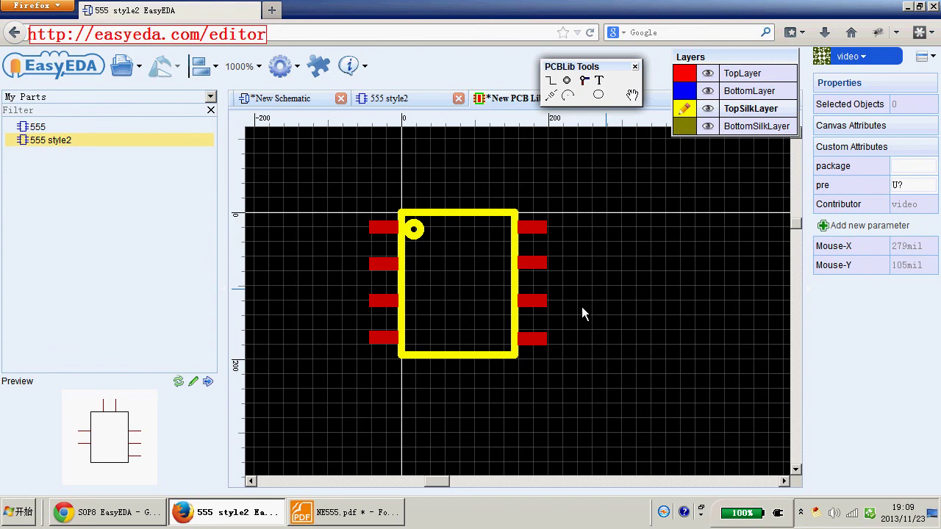
left_click(384, 227)
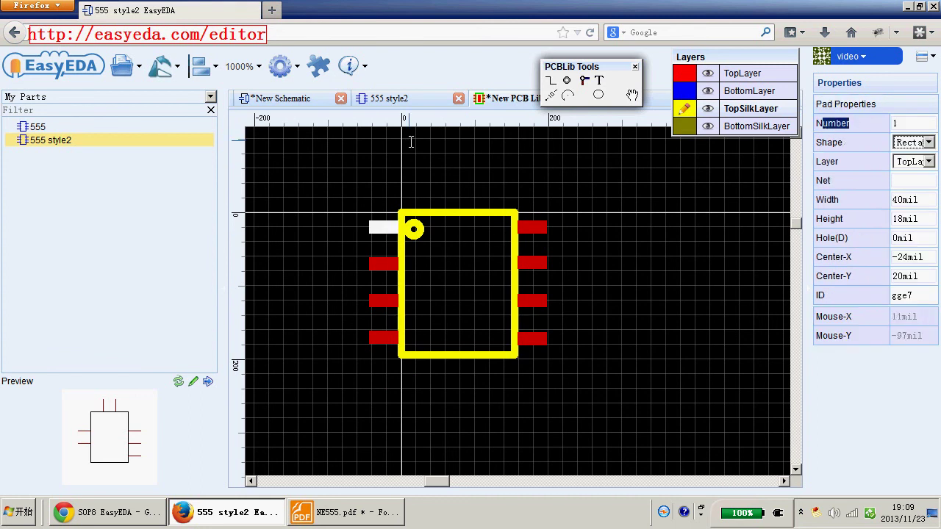
left_click(393, 98)
scroll(465, 278, "up", 1)
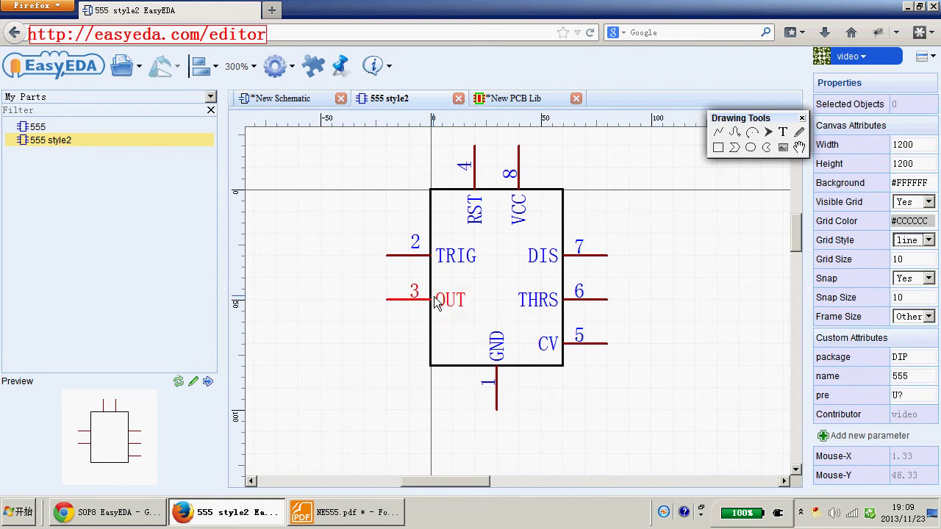
left_click(497, 394)
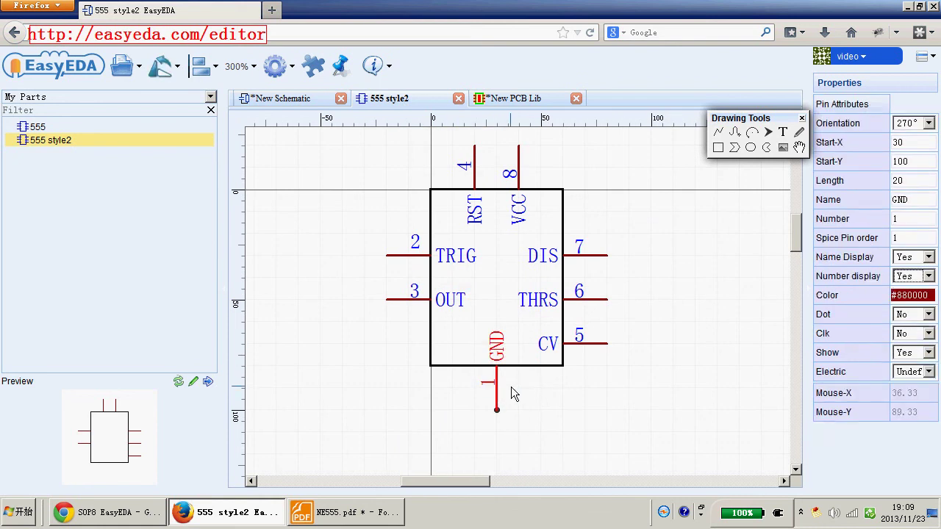
double_click(894, 218)
left_click(728, 260)
Compare the number of the second pad on the footprint's left side with the TRIG pin's number in the 555 style2 symbol
left_click(515, 98)
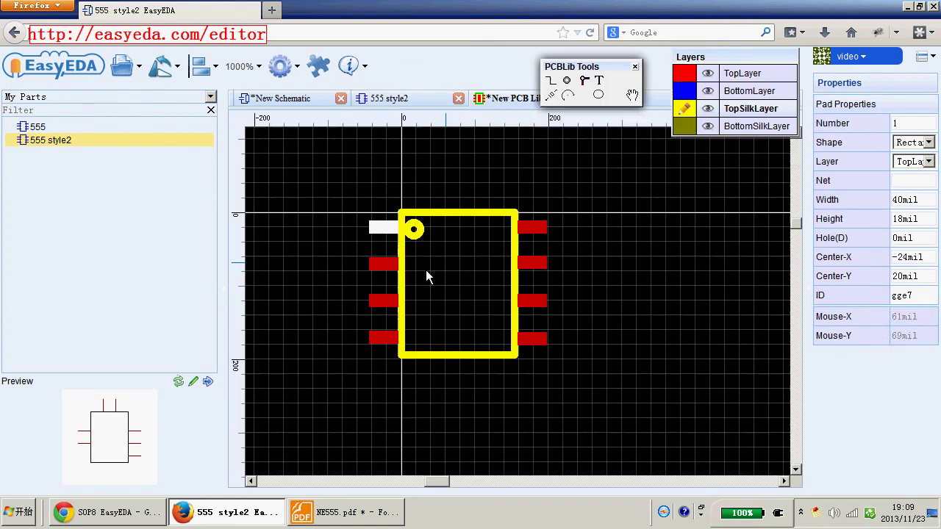
left_click(381, 265)
left_click_drag(904, 122, 888, 125)
left_click(400, 105)
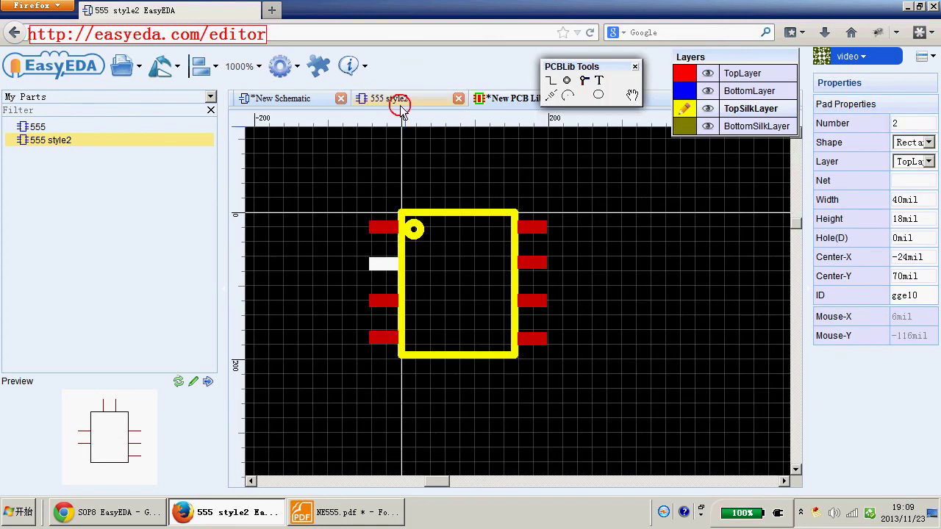
left_click(400, 106)
left_click(422, 255)
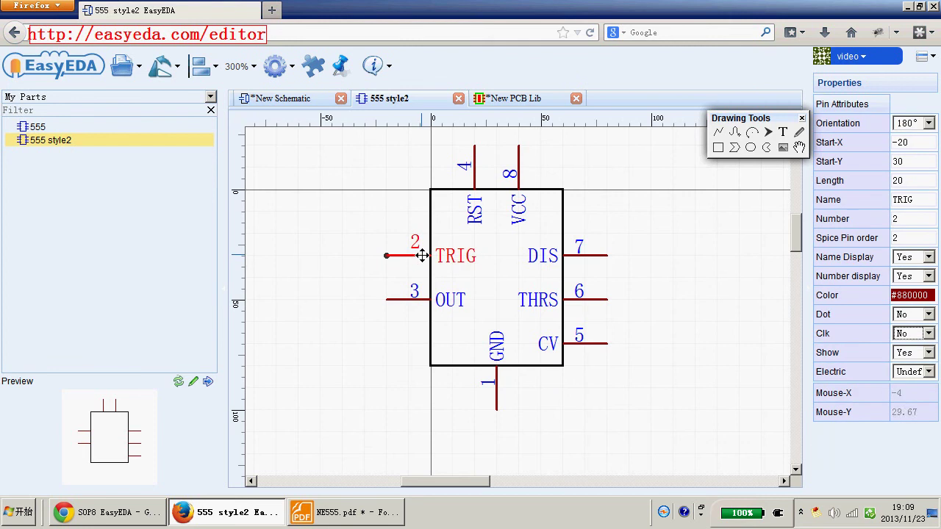
double_click(894, 219)
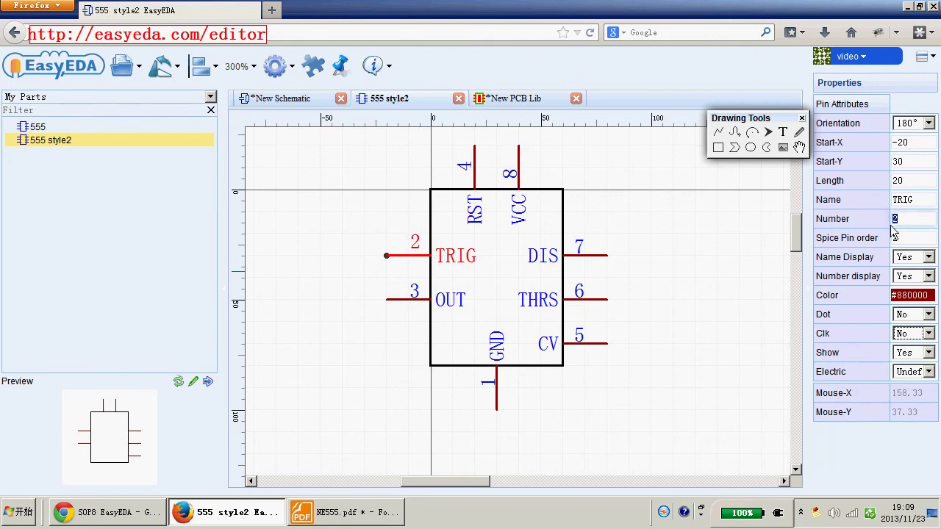
left_click(699, 218)
Save the PCB footprint as SO8 in the My Parts project and select it in the parts list
left_click(506, 98)
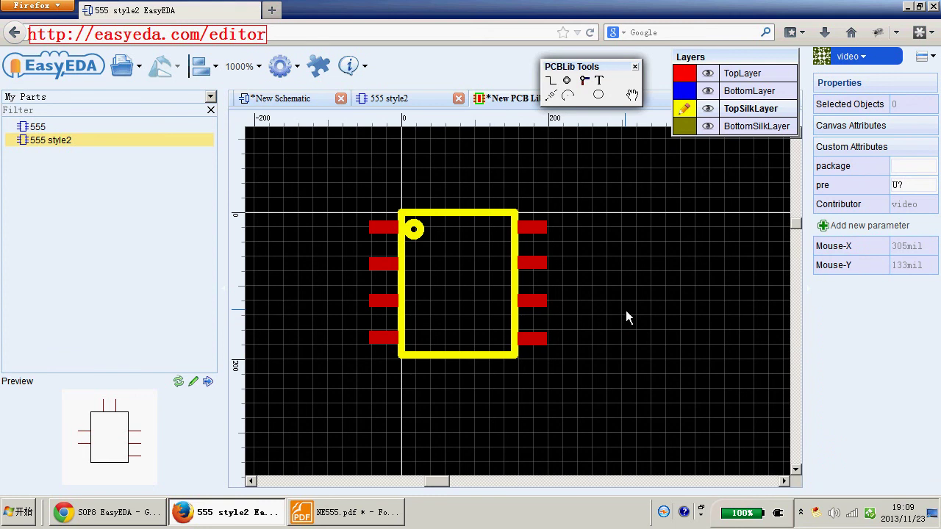
key("ctrl+s")
left_click_drag(455, 205, 358, 200)
key("Caps_Lock")
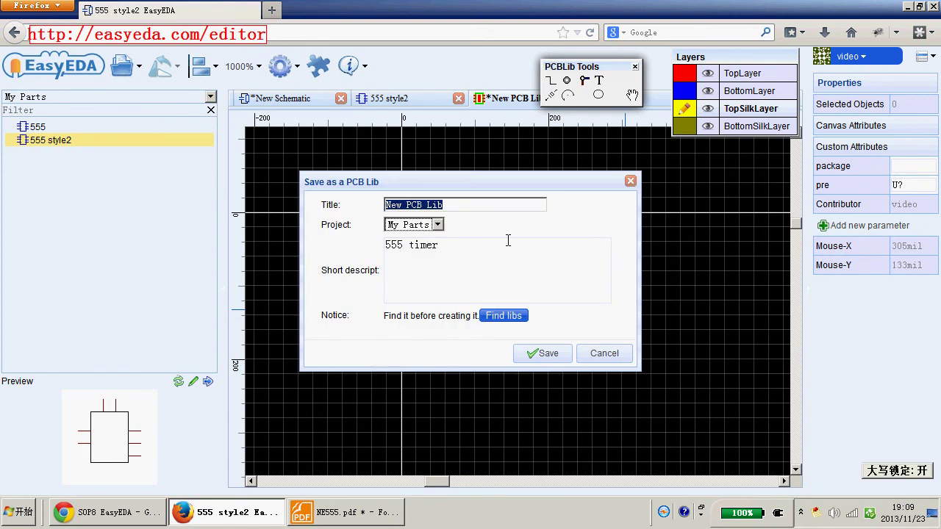
type("SO8")
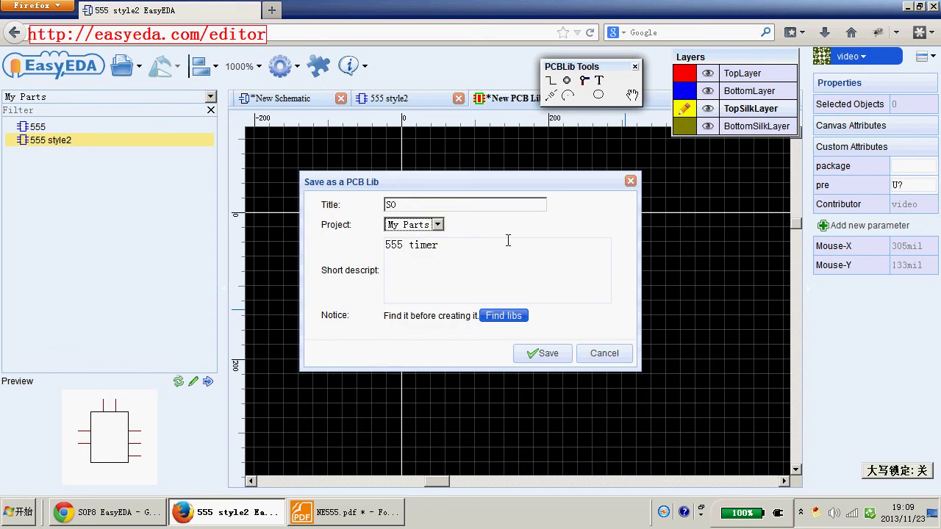
left_click(548, 354)
left_click(36, 154)
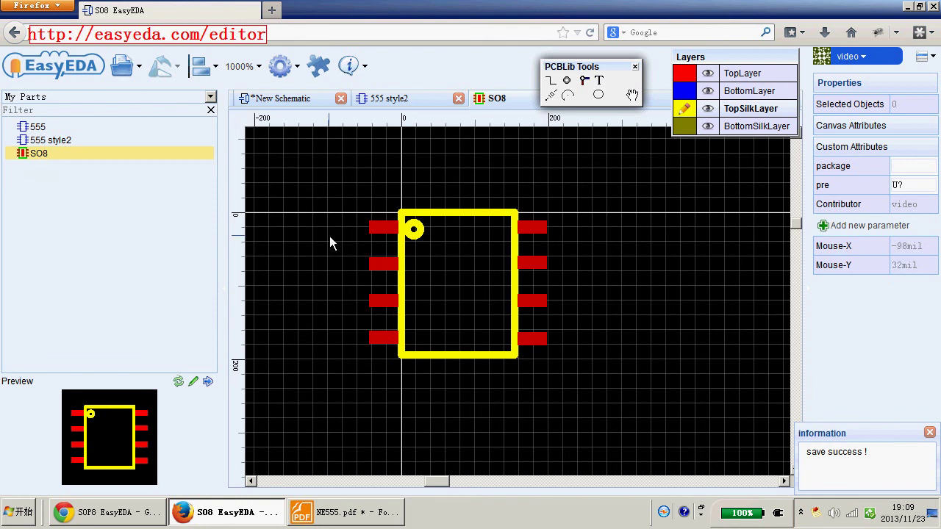
Examine the U2 symbol's package attribute and the third heading in the New Schematic document
left_click(312, 98)
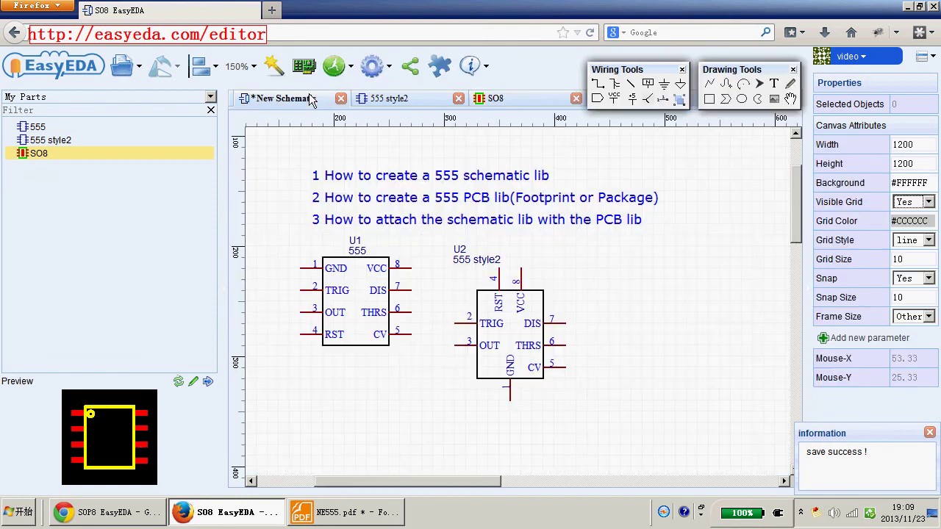
left_click(515, 324)
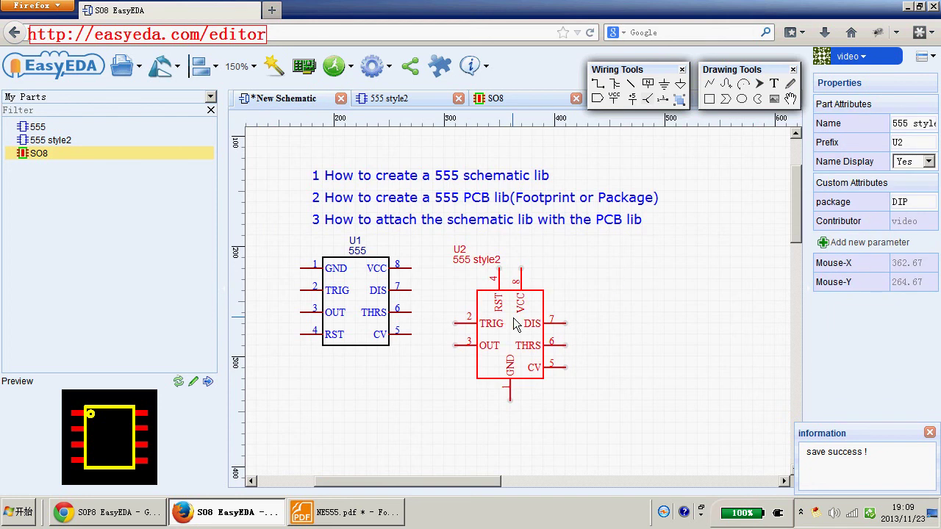
left_click(498, 234)
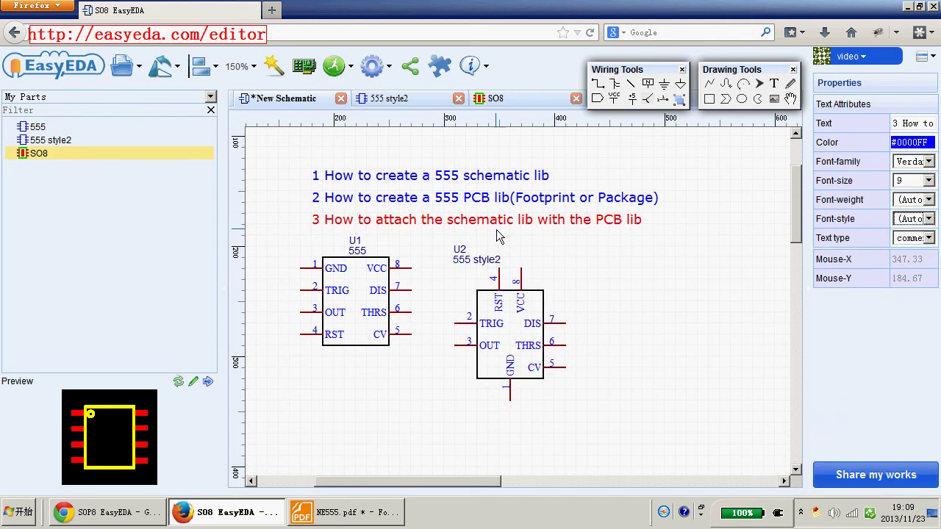
left_click(637, 228)
Set the 555 style2 symbol's package to the user package SO8 and save the symbol
left_click(379, 98)
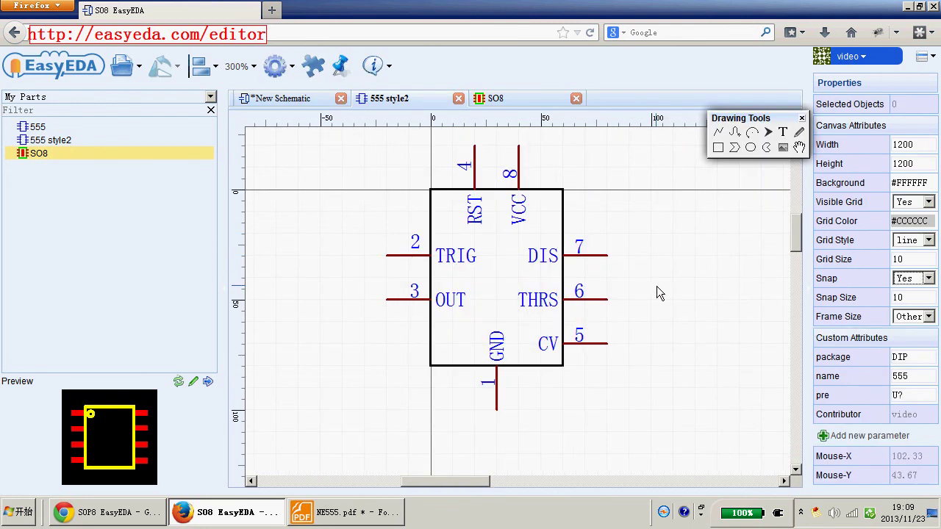
left_click(588, 255)
left_click(735, 340)
left_click_drag(853, 357, 821, 357)
left_click(914, 356)
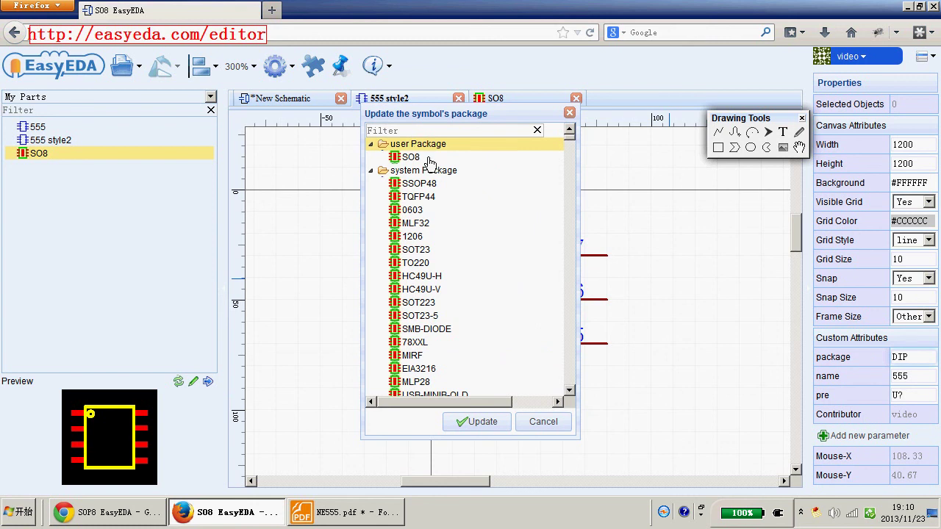
left_click(411, 159)
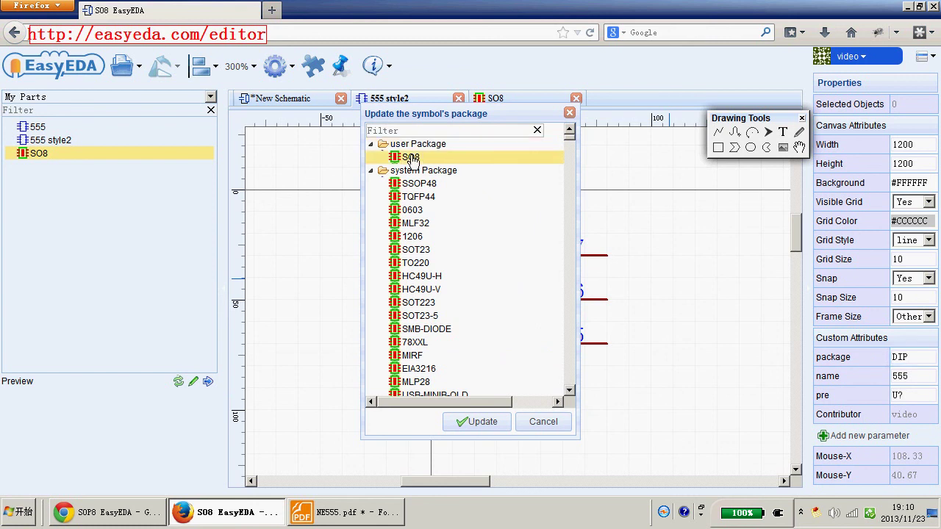
left_click(471, 424)
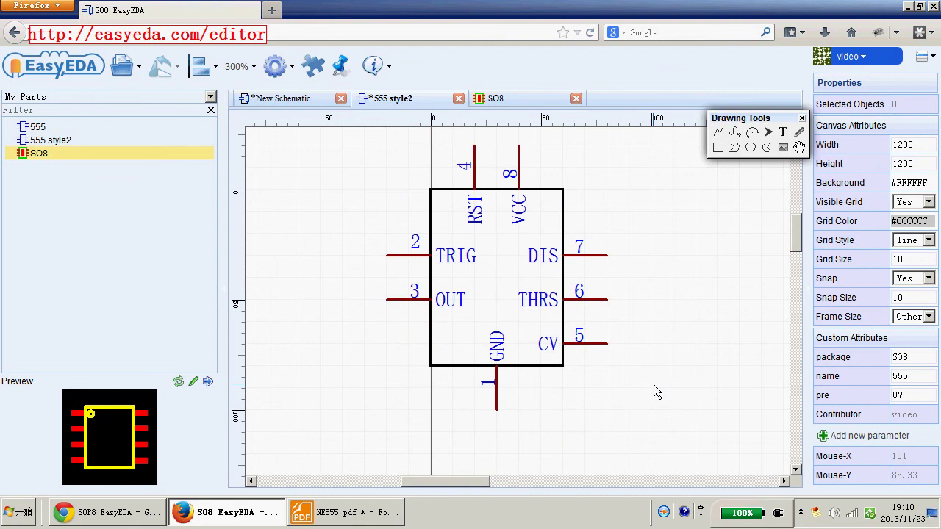
key("ctrl+s")
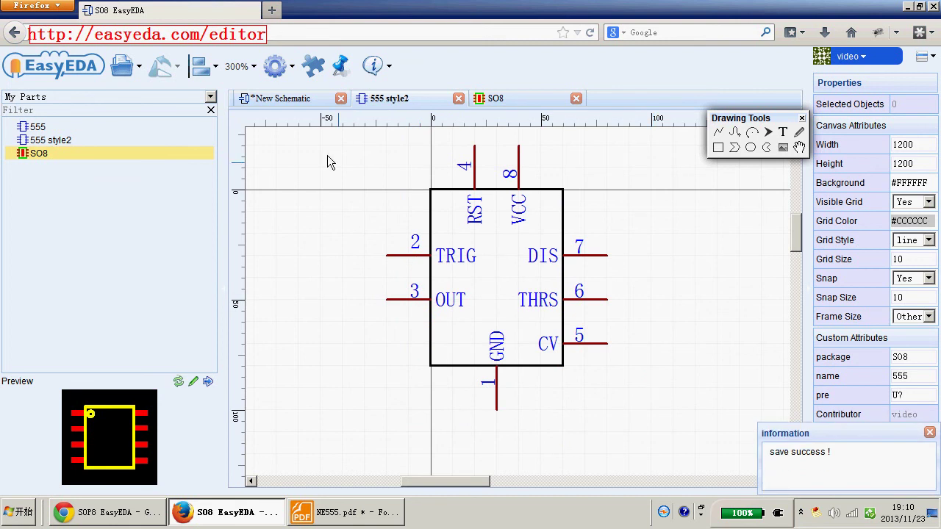
Place another 555 style2 symbol beside U2 in the New Schematic document and compare its package attribute with U2's
left_click(288, 102)
left_click(50, 140)
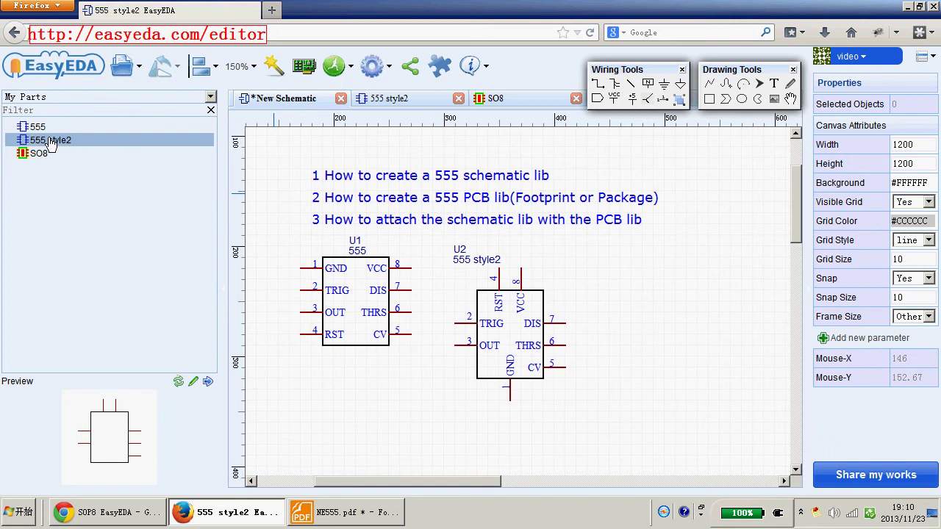
left_click(599, 280)
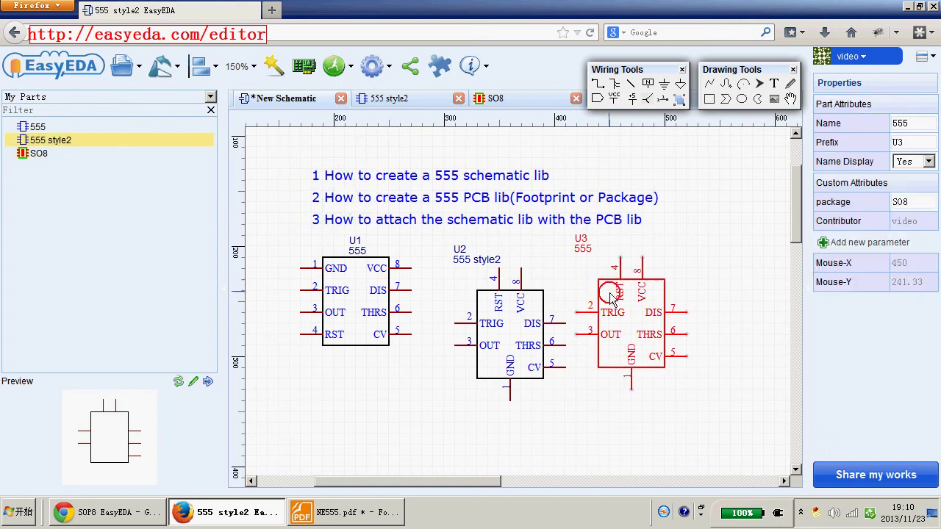
left_click_drag(817, 202, 876, 208)
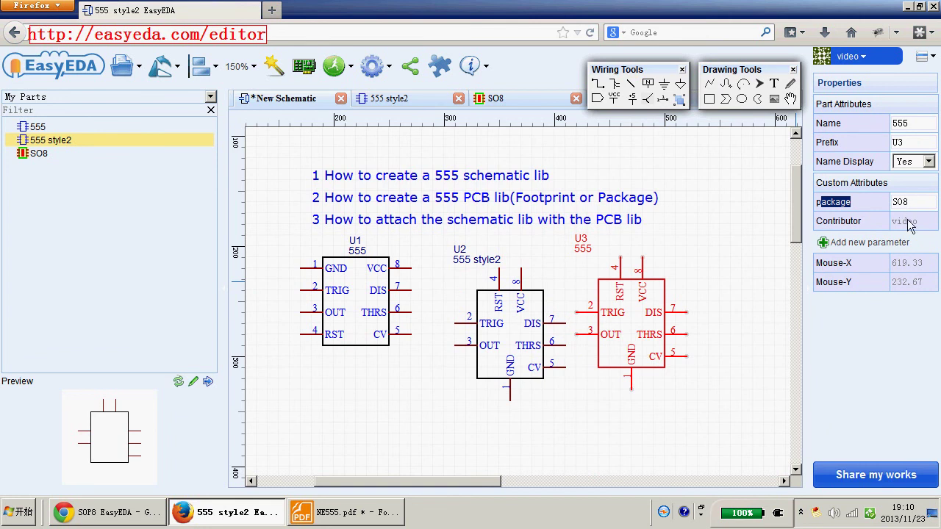
left_click(681, 380)
left_click(485, 328)
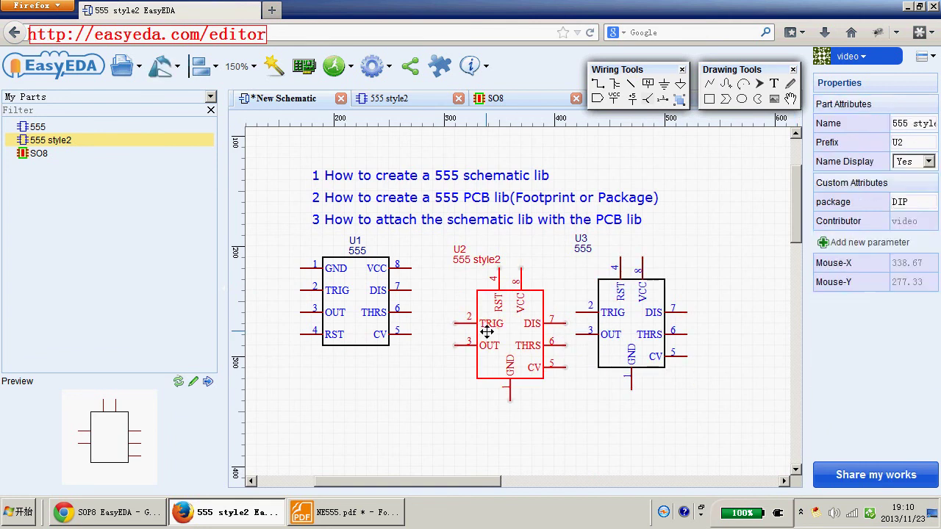
left_click(436, 370)
Create a new schematic and place one 555 style2 symbol from My Parts on it
left_click(138, 67)
mouse_move(254, 90)
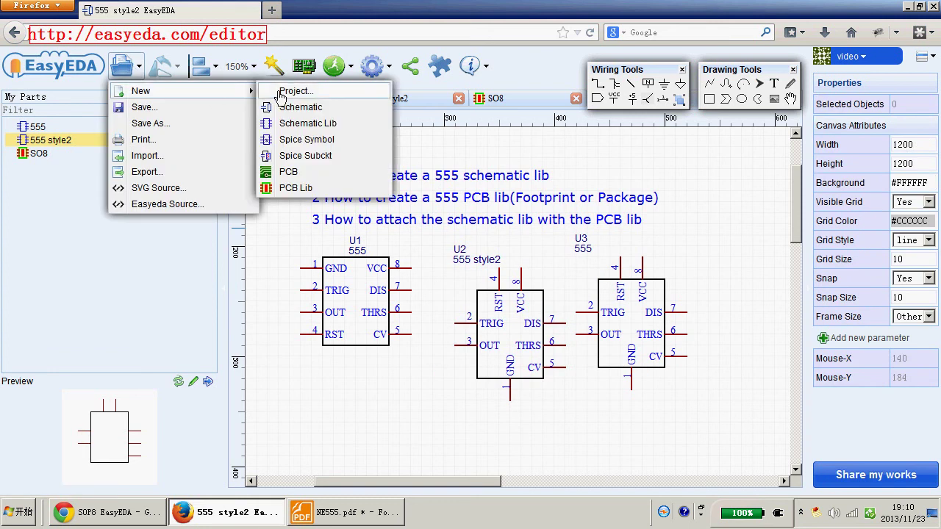
left_click(290, 105)
scroll(523, 326, "up", 1)
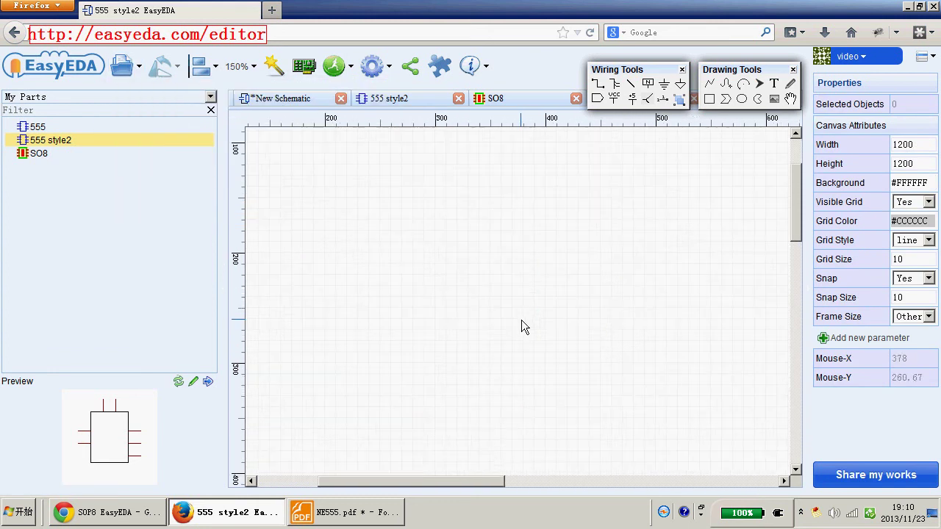
left_click(57, 144)
left_click(419, 218)
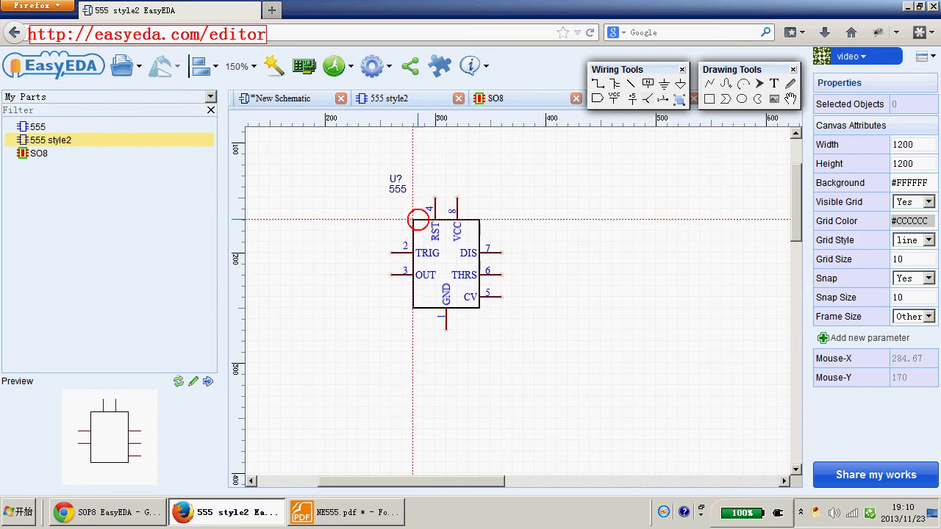
right_click(617, 309)
Place two vertical 1k resistors from EasyEDA Libs, one above the other, to the left of the 555 symbol
left_click(87, 97)
left_click(85, 144)
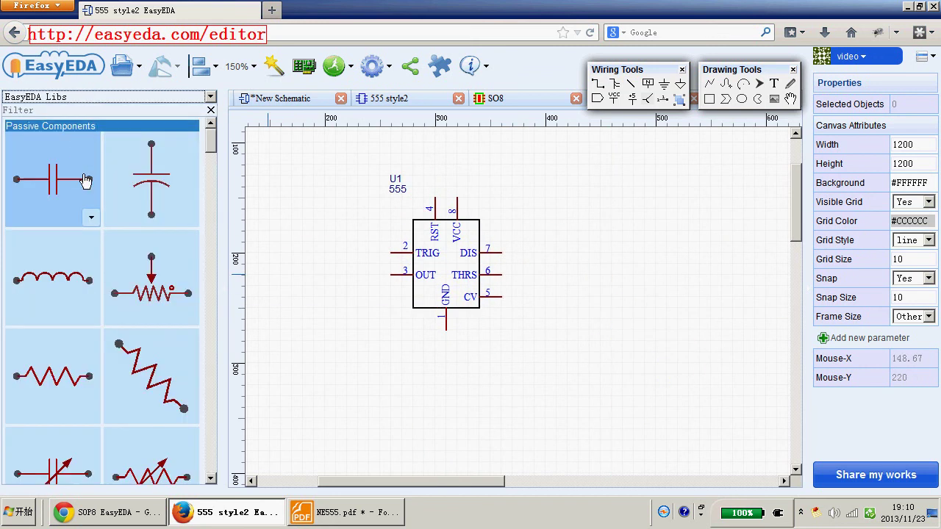
left_click(62, 378)
key("space")
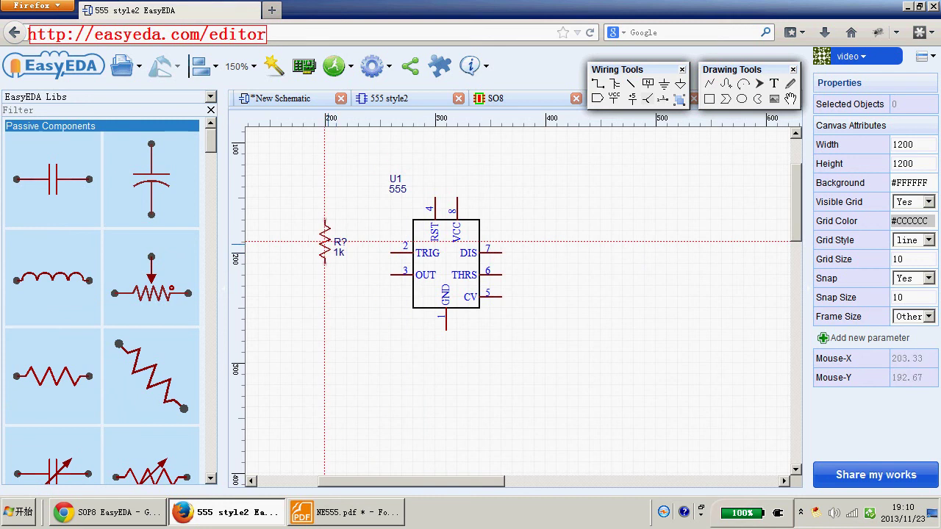
left_click(325, 231)
left_click(326, 301)
Wire the OUT pin to the junction between R1 and R2, and R1's upper end to the RST pin
right_click_drag(385, 391, 474, 388)
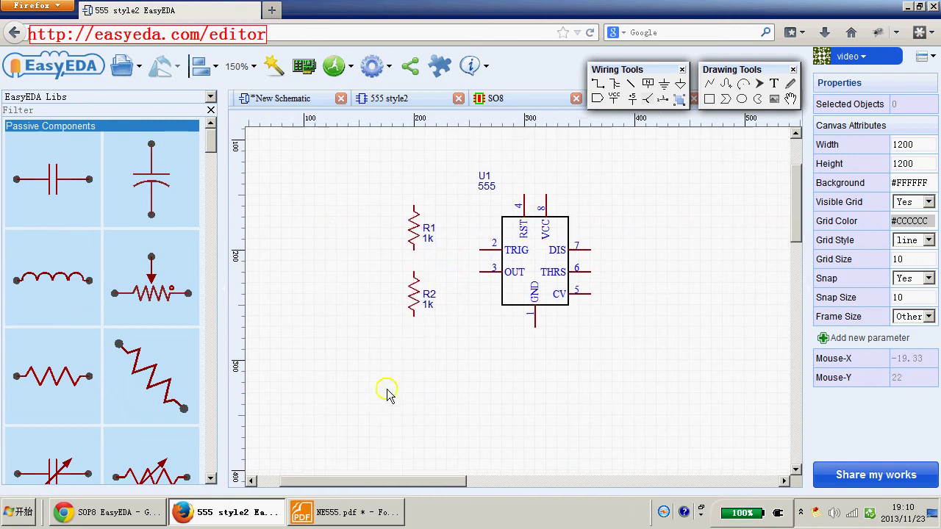
left_click(480, 272)
left_click(416, 269)
left_click(418, 251)
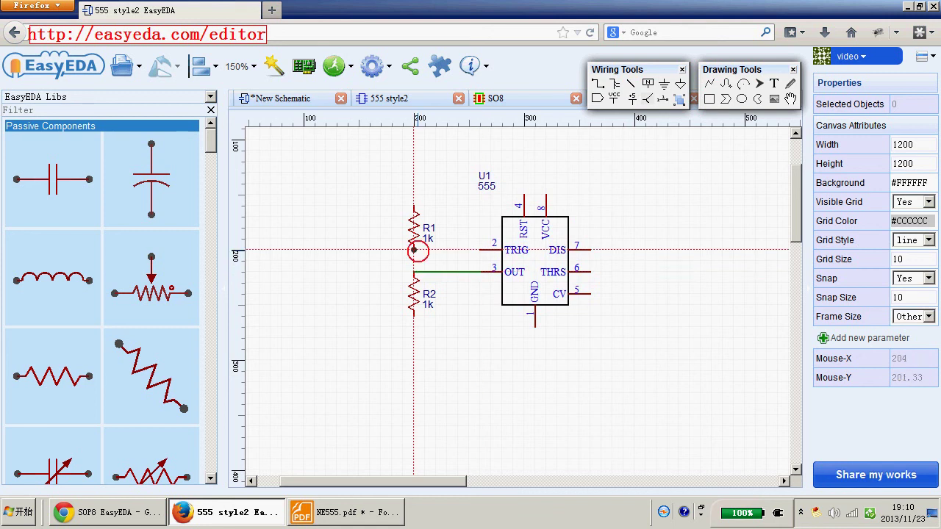
left_click(414, 206)
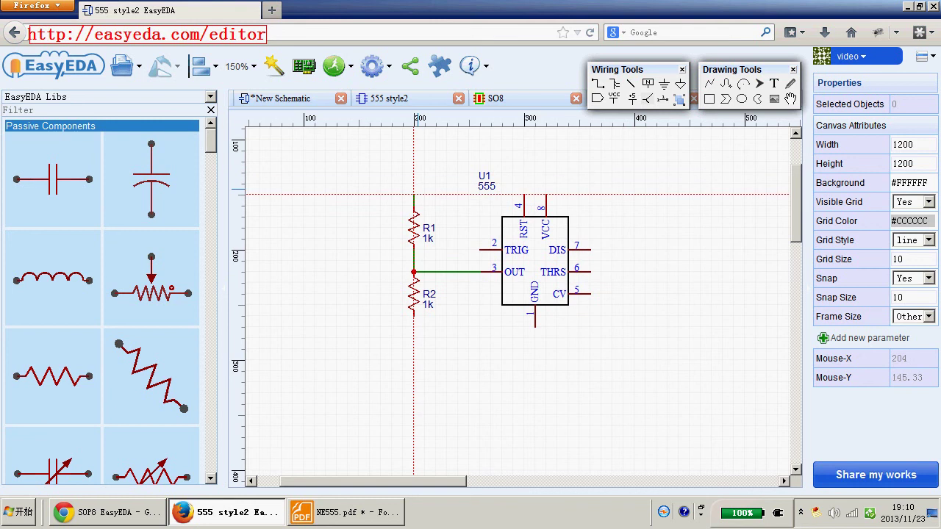
left_click(415, 193)
left_click(523, 195)
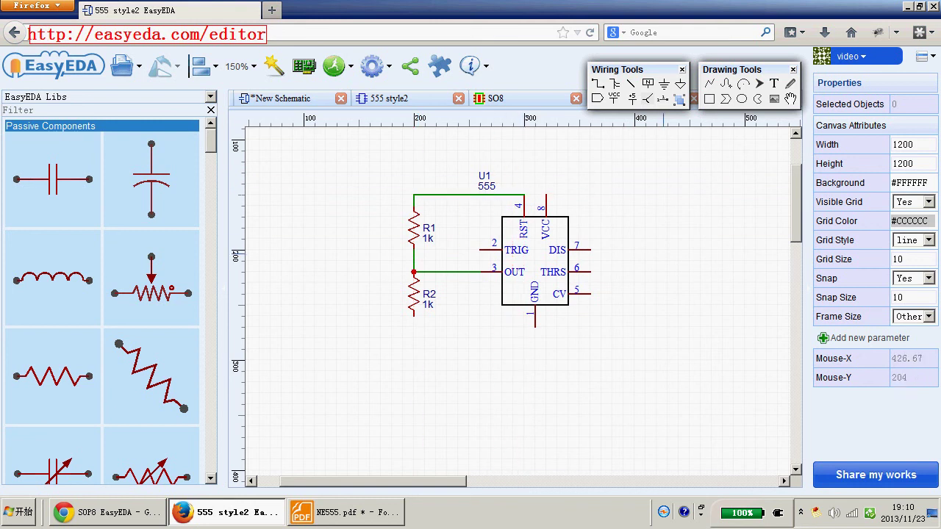
Add a ground symbol to the 555's GND pin
left_click(664, 84)
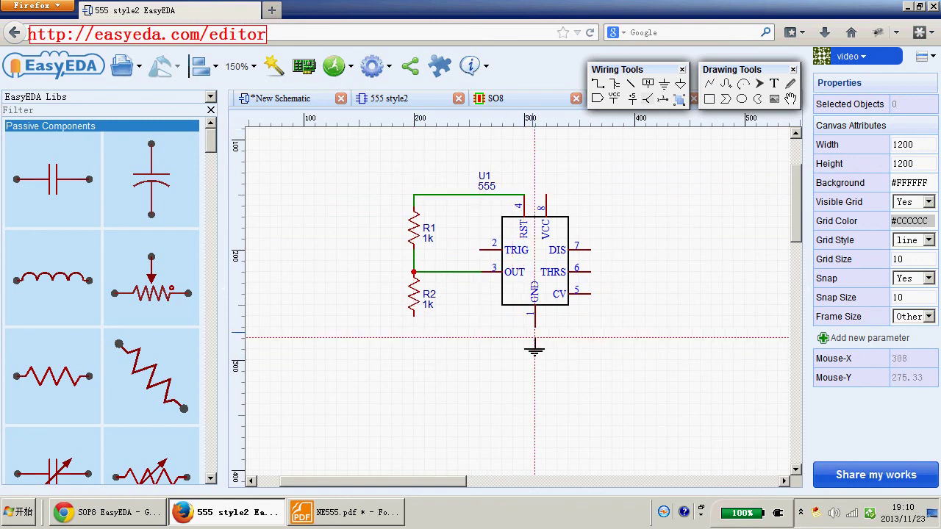
left_click(533, 330)
left_click(533, 331)
right_click(600, 348)
Save the schematic as test 555 in Test project
key("ctrl+s")
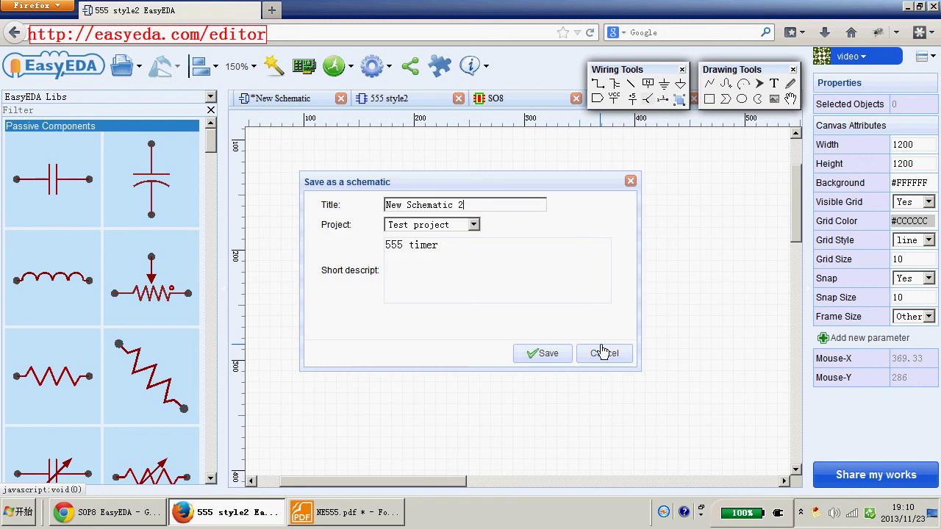
triple_click(471, 206)
type("test 555")
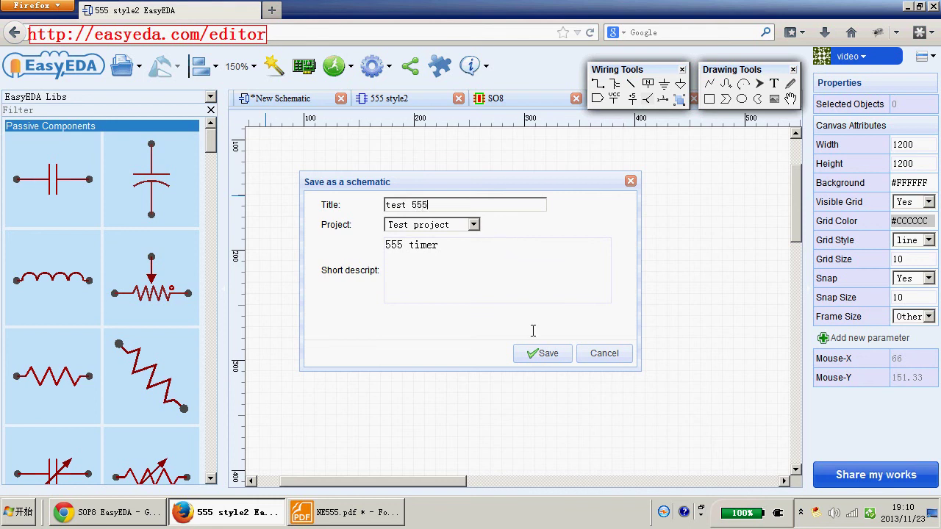
left_click(542, 353)
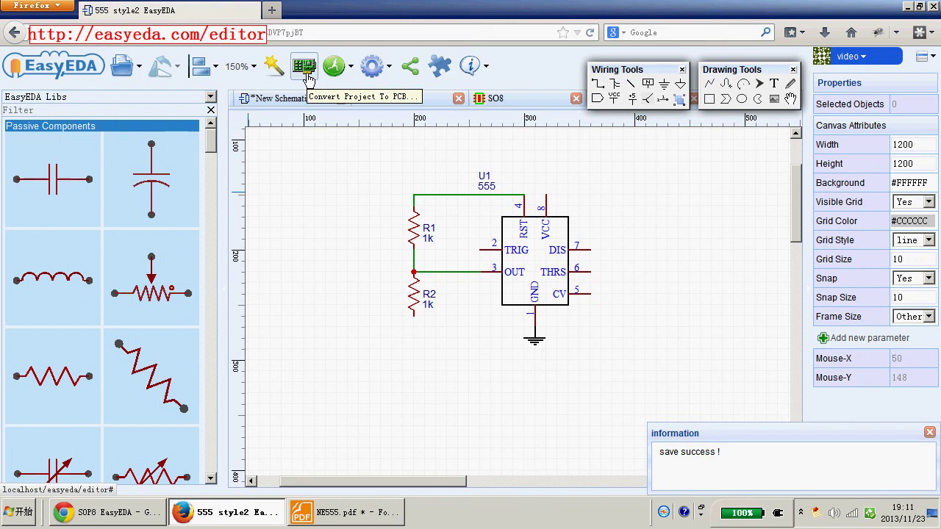
Select test 555 in My Projects and convert the project to a PCB using the listed packages
left_click(208, 96)
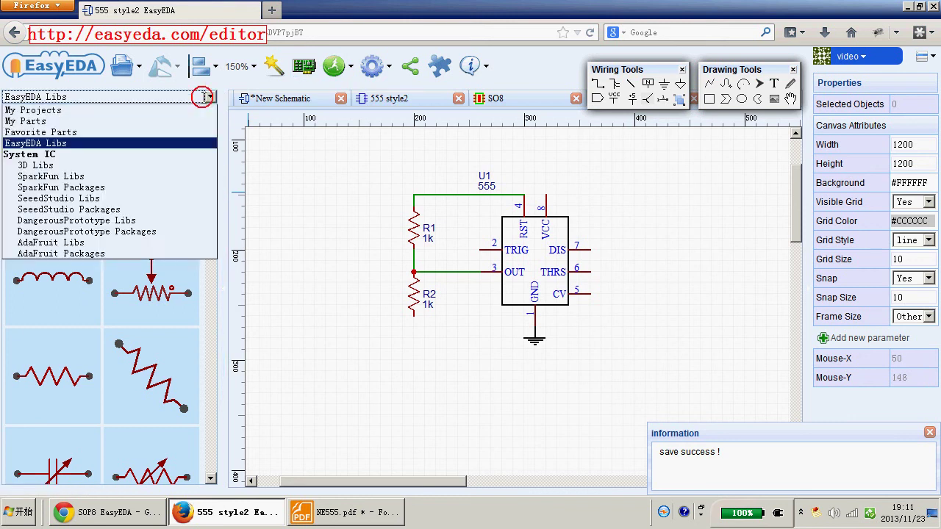
left_click(184, 110)
left_click(58, 140)
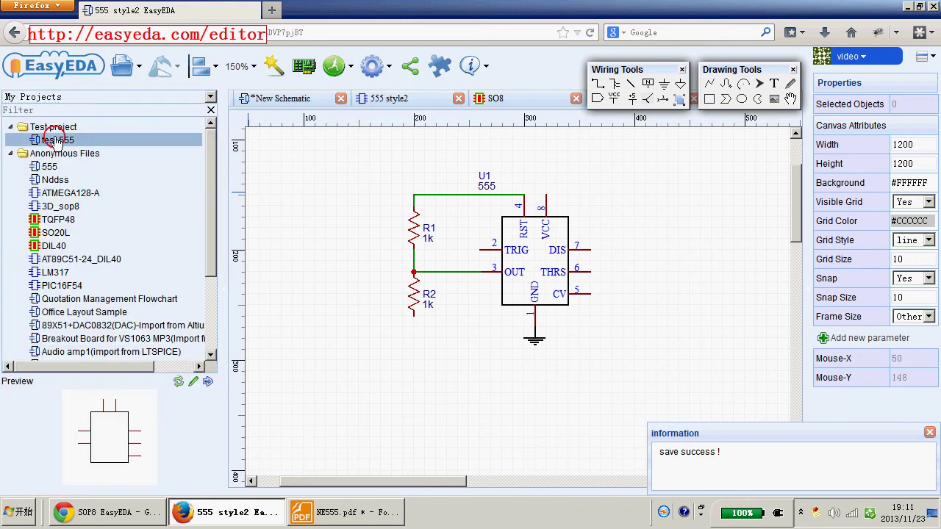
left_click(304, 65)
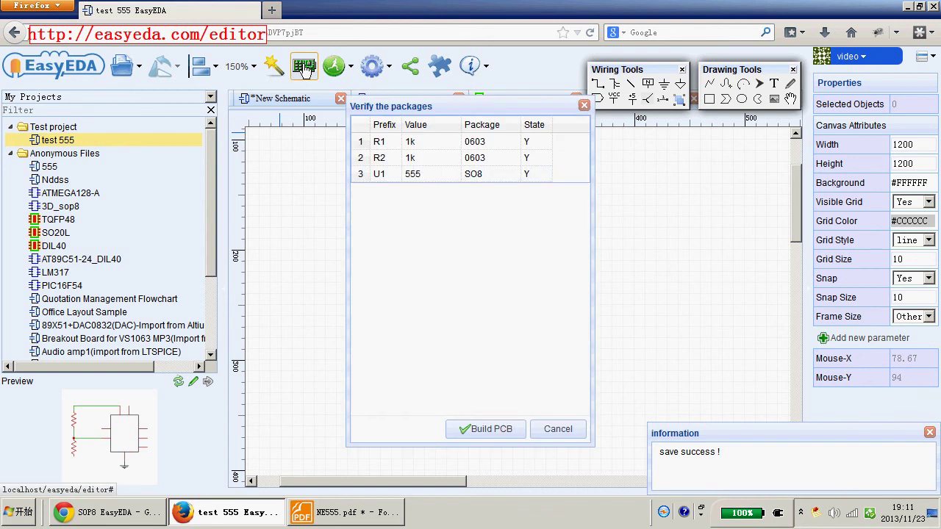
left_click(483, 428)
Move the U1 footprint up so that it overlaps the lower edge of the board outline
scroll(456, 374, "up", 5)
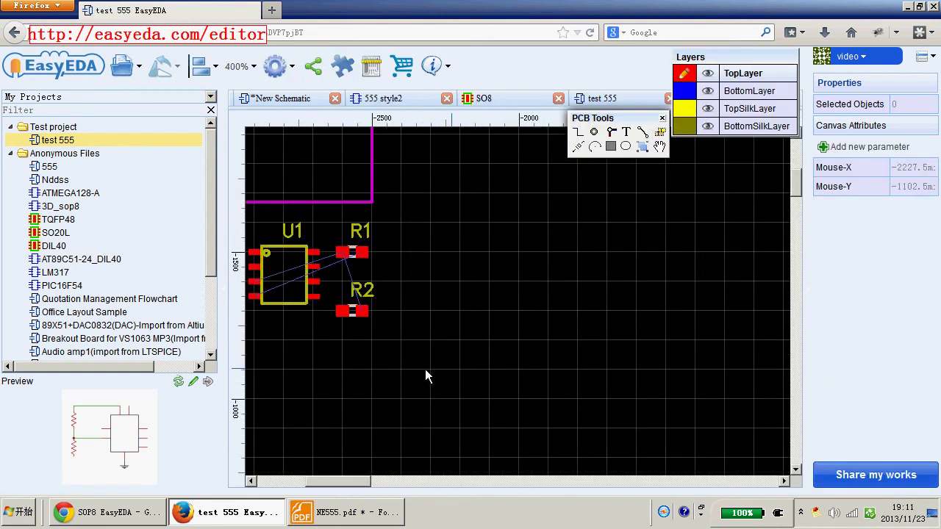
left_click_drag(389, 284, 349, 243)
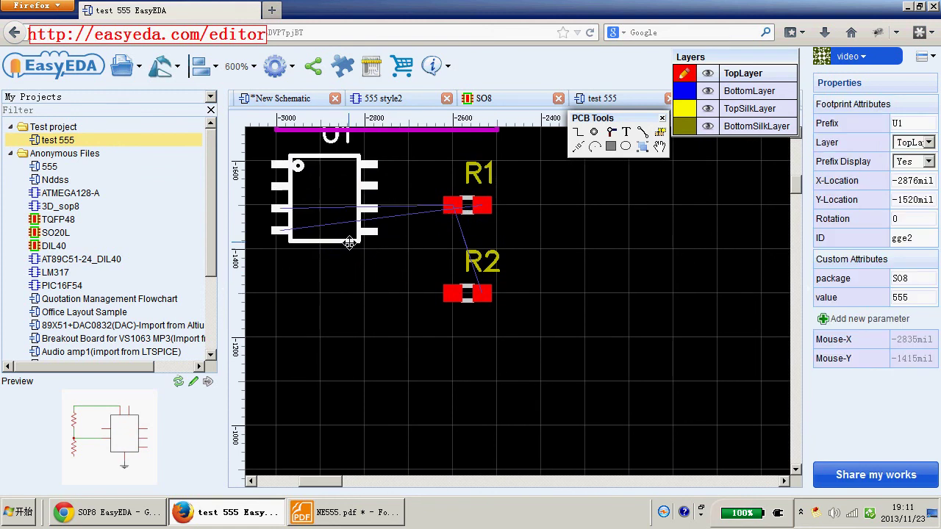
right_click_drag(349, 243, 348, 329)
left_click_drag(348, 266, 368, 166)
left_click(368, 347)
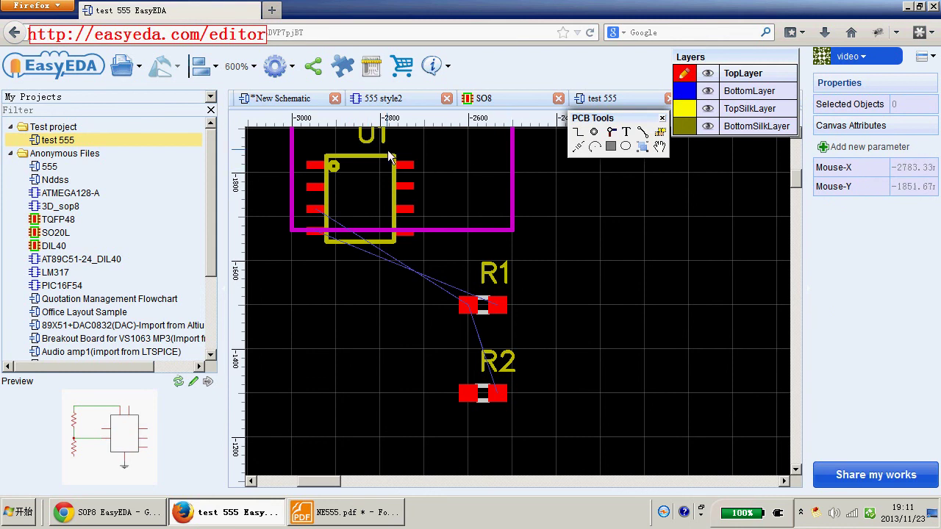
Compare the 555 style2 symbol's pins and outline with the SO8 footprint in their open documents
left_click(396, 99)
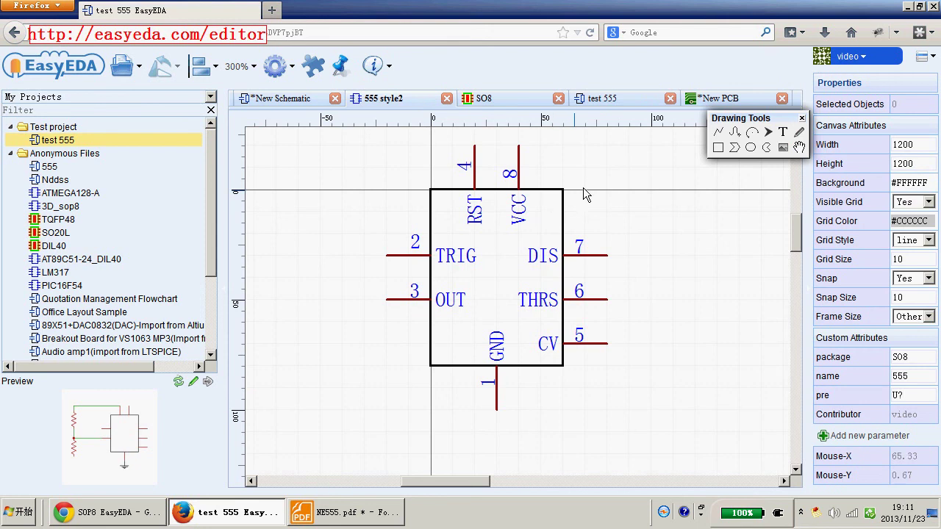
left_click(492, 100)
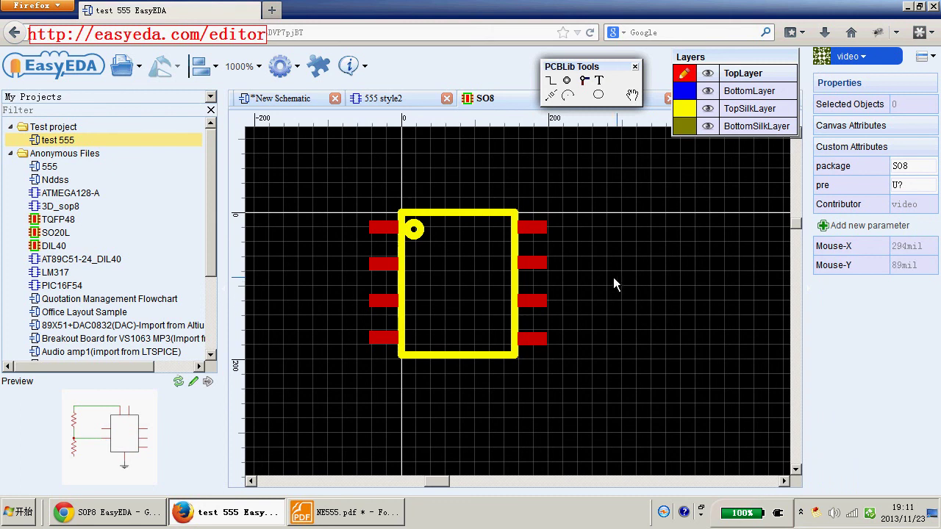
left_click(403, 89)
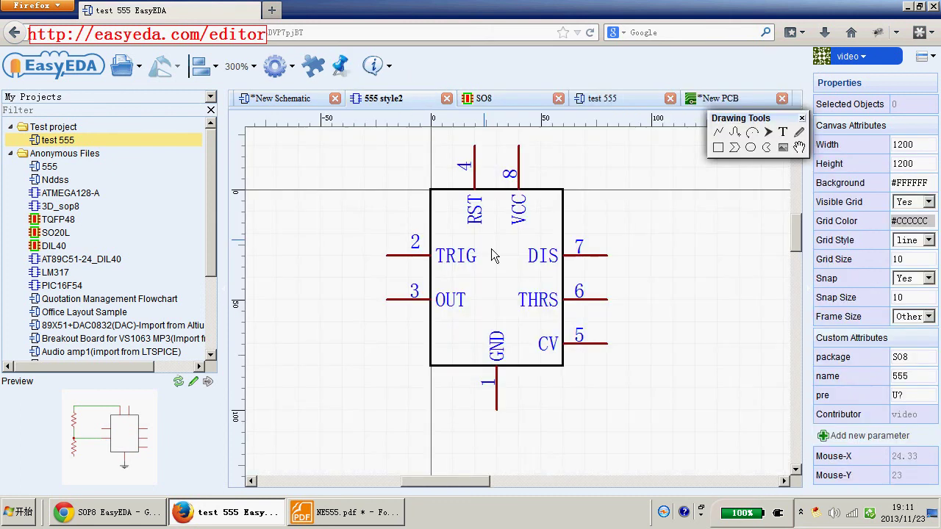
left_click(523, 366)
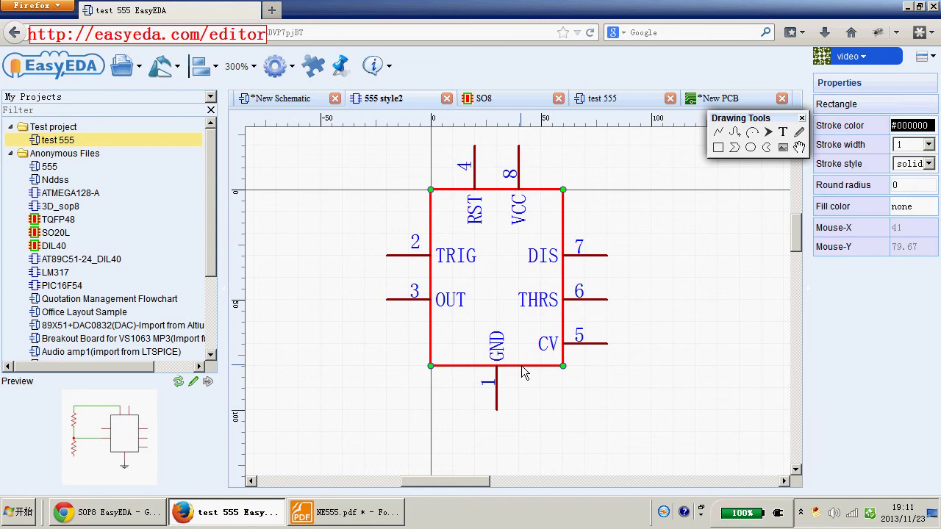
left_click(623, 394)
Filter the symbol's package choices by so8 and so, preview SO08-GW and SO08WIDE, and leave without updating
left_click(912, 357)
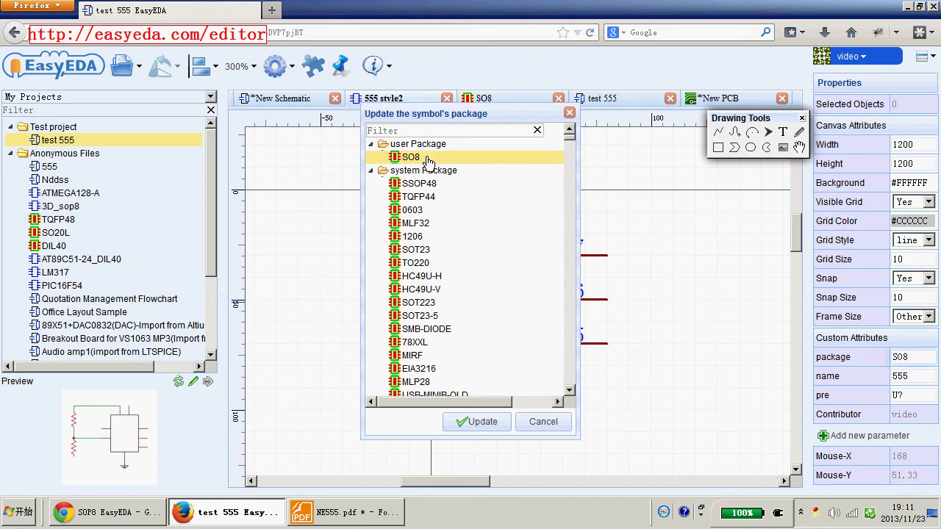
left_click(424, 131)
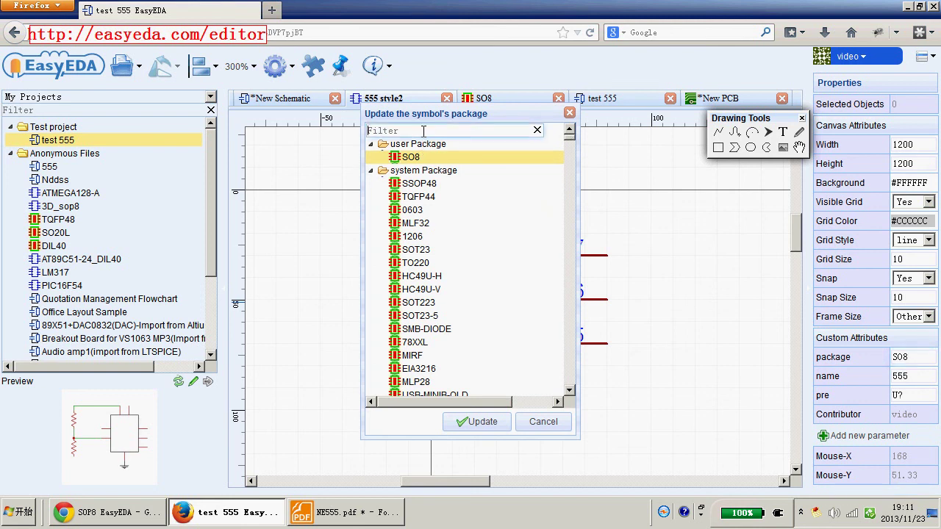
type("so8")
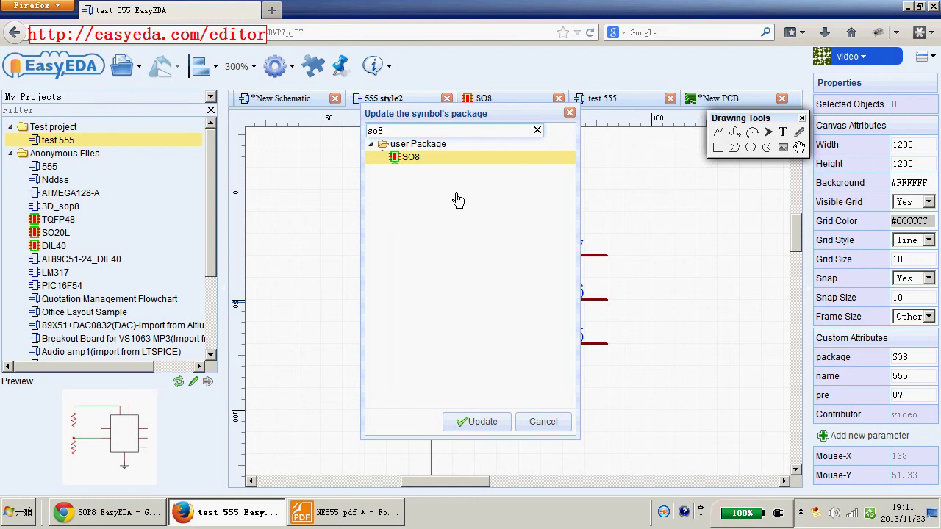
key("BackSpace")
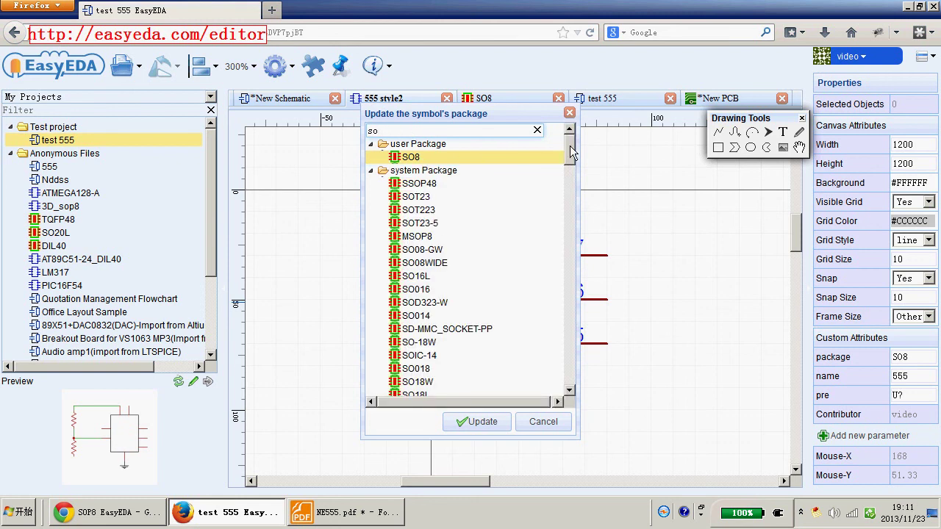
left_click(434, 250)
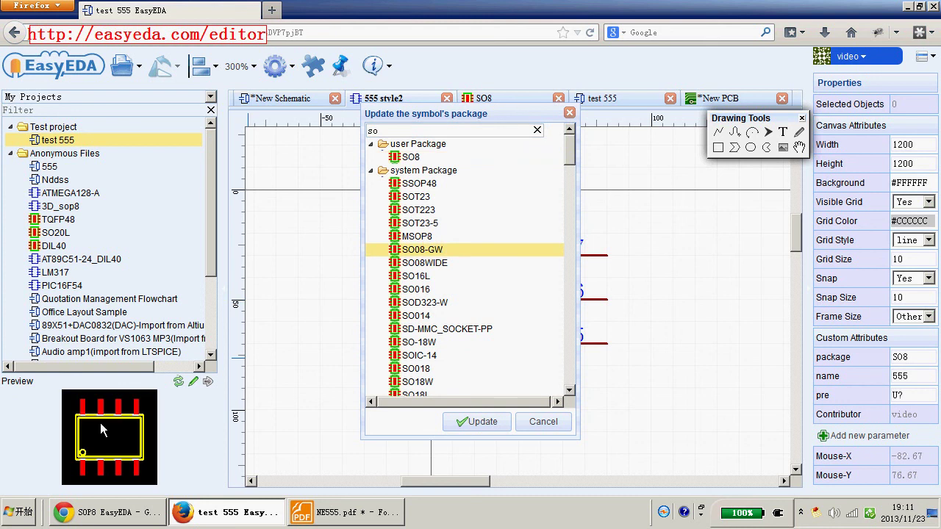
left_click(425, 263)
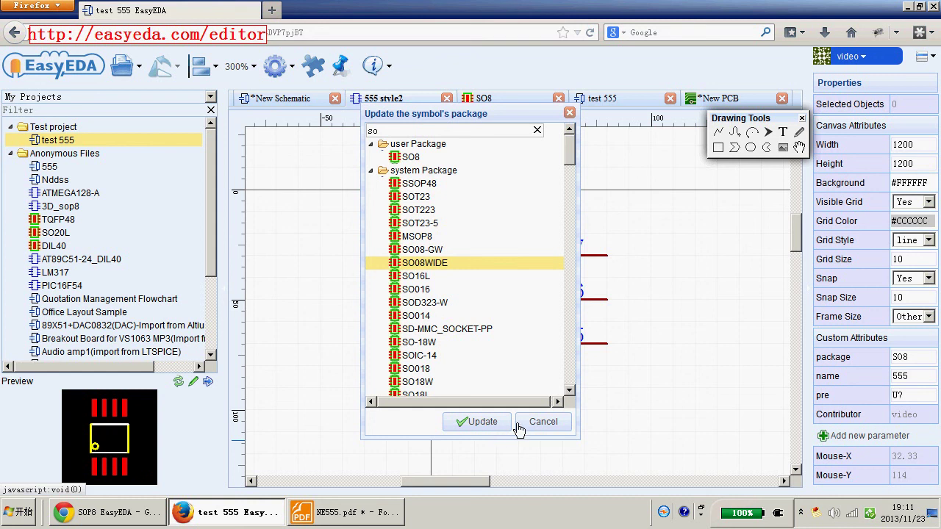
left_click(544, 423)
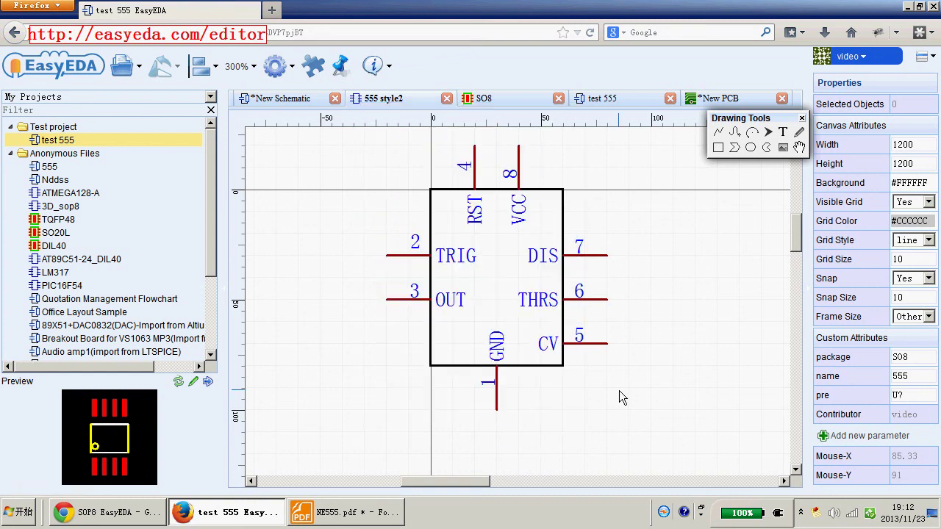